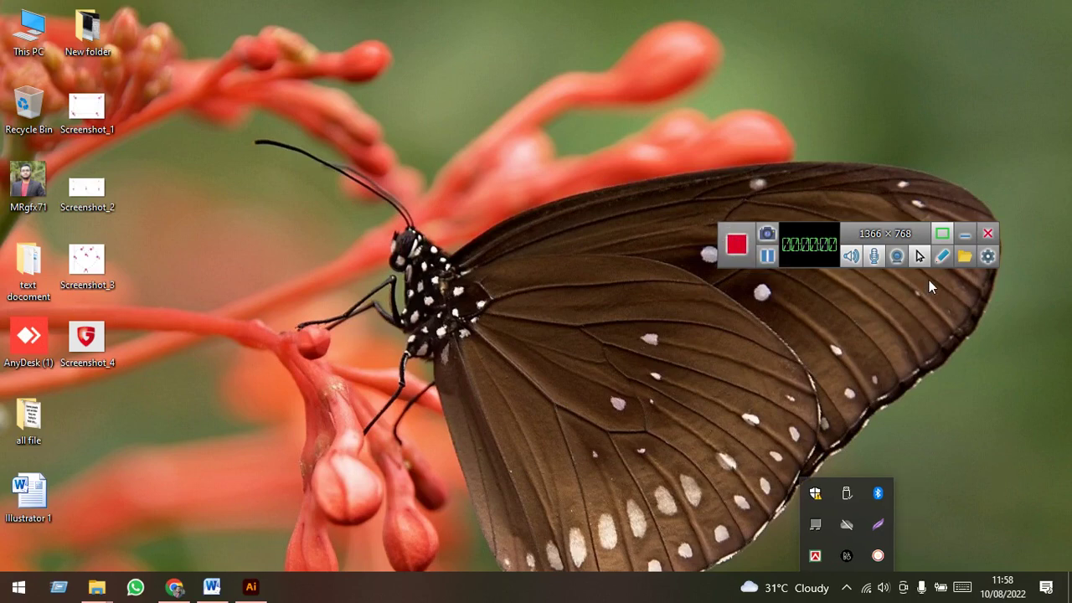
Minimize the recorder and restore the Illustrator document holding the three placed logo images
left_click(966, 236)
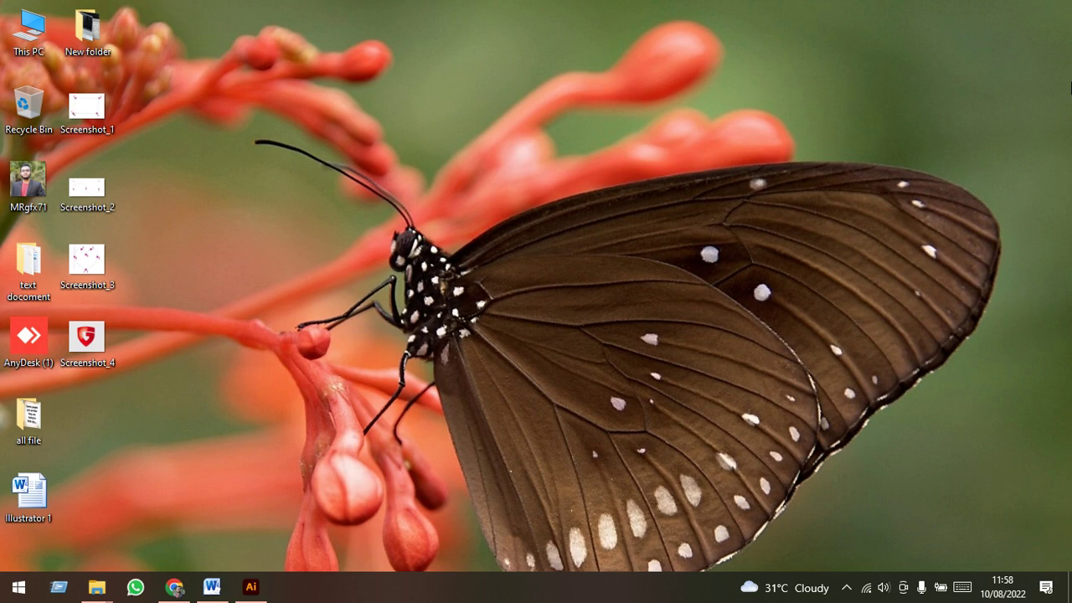
left_click(259, 588)
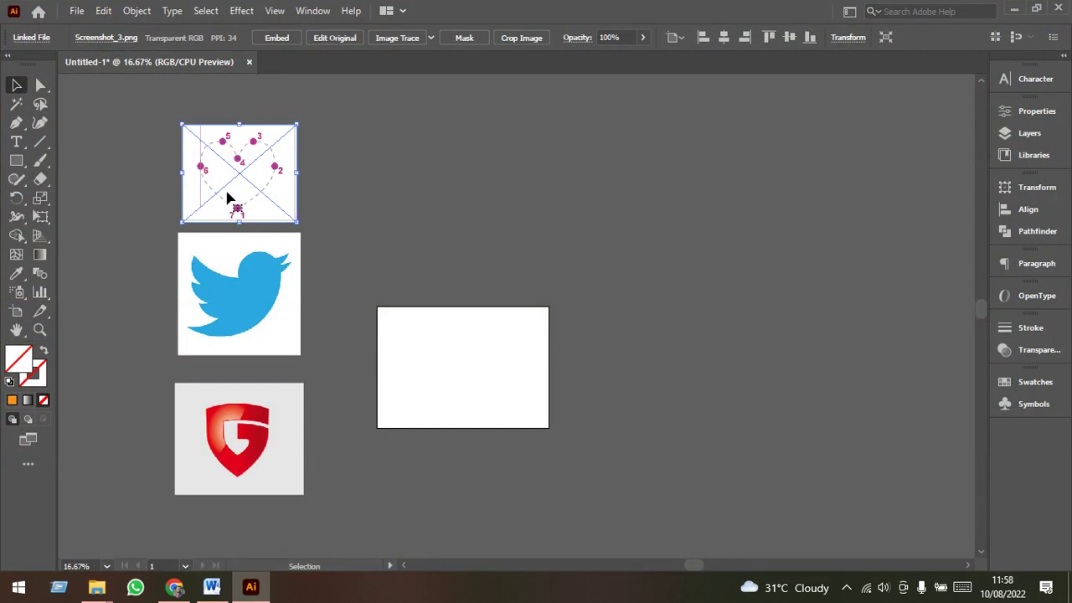
Drag the numbered heart guide image onto the artboard and lock it via Object > Lock > Selection
mouse_move(239, 203)
left_mouse_down()
mouse_move(299, 222)
mouse_move(448, 396)
left_mouse_up()
scroll(449, 396, "up", 2)
scroll(452, 409, "up", 1)
left_click(737, 454)
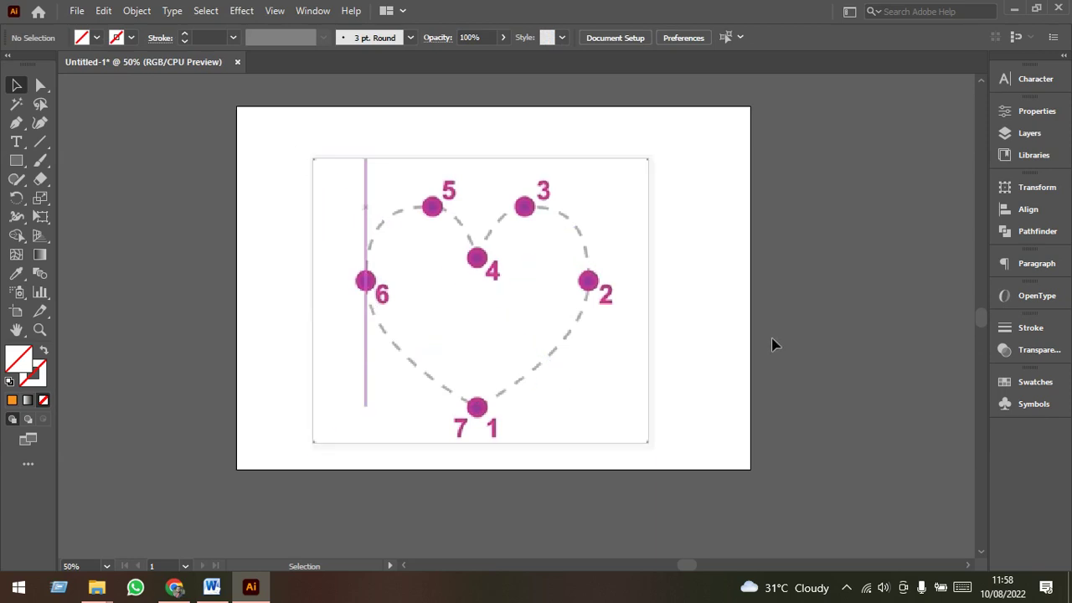
left_click(603, 367)
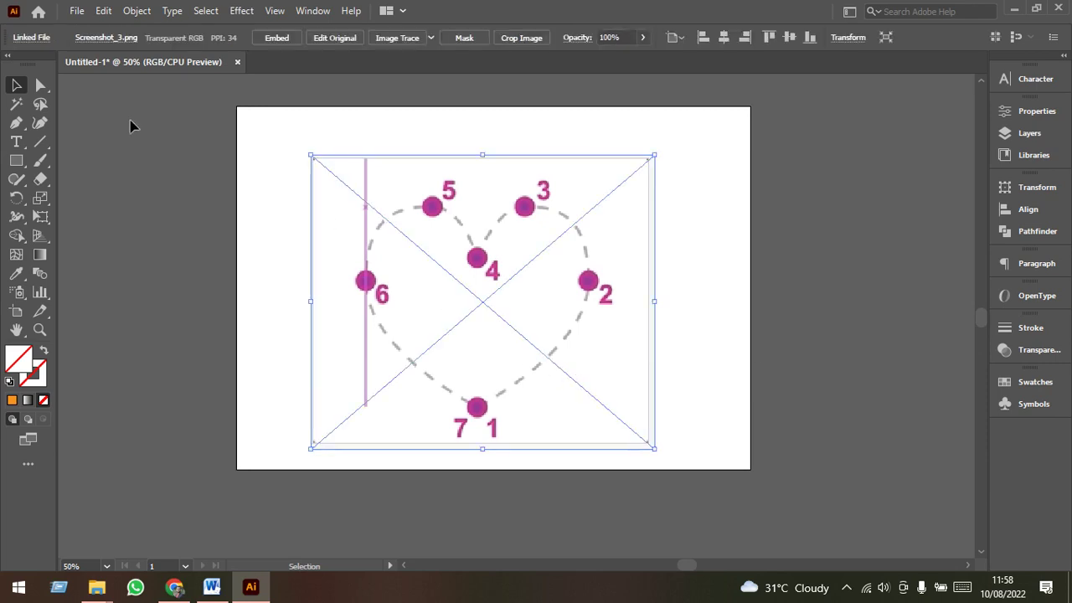
left_click(136, 10)
mouse_move(195, 116)
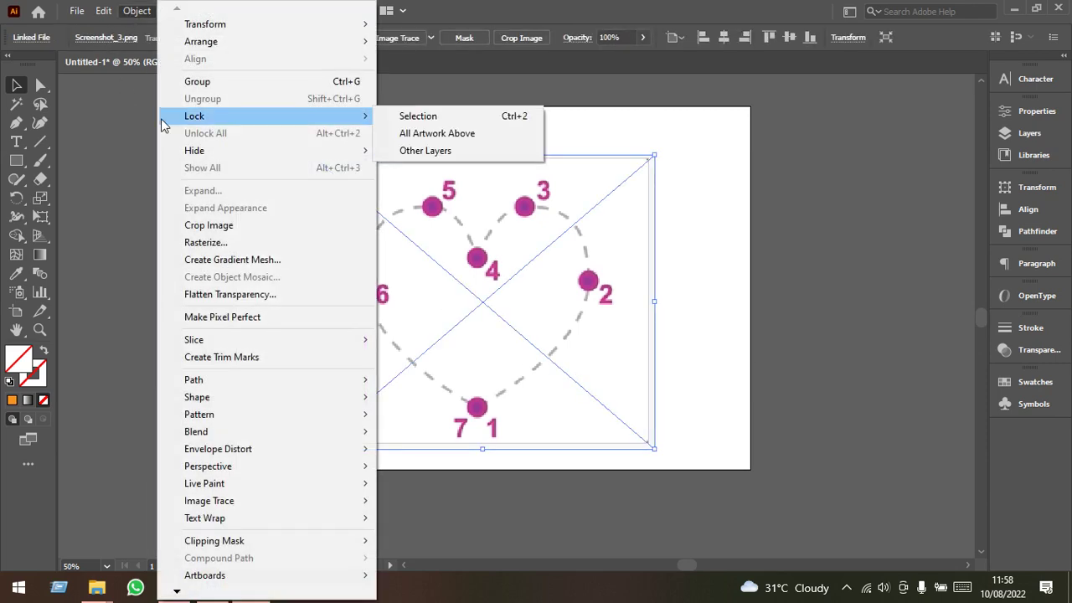
left_click(381, 116)
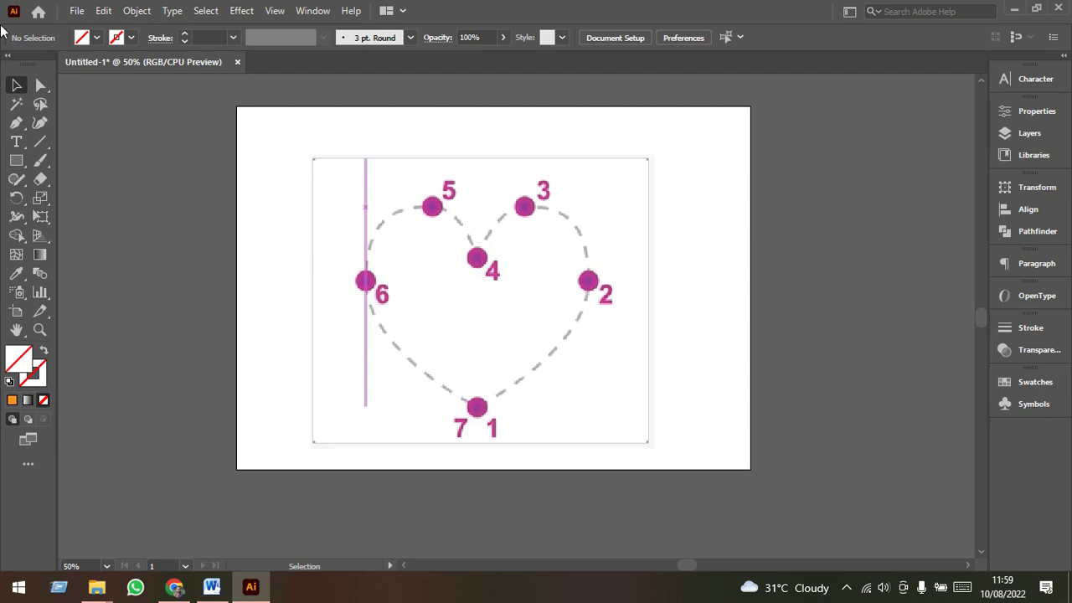
With the Pen Tool, start the heart path at dot 1 and curve it up to dot 2
left_click(16, 123)
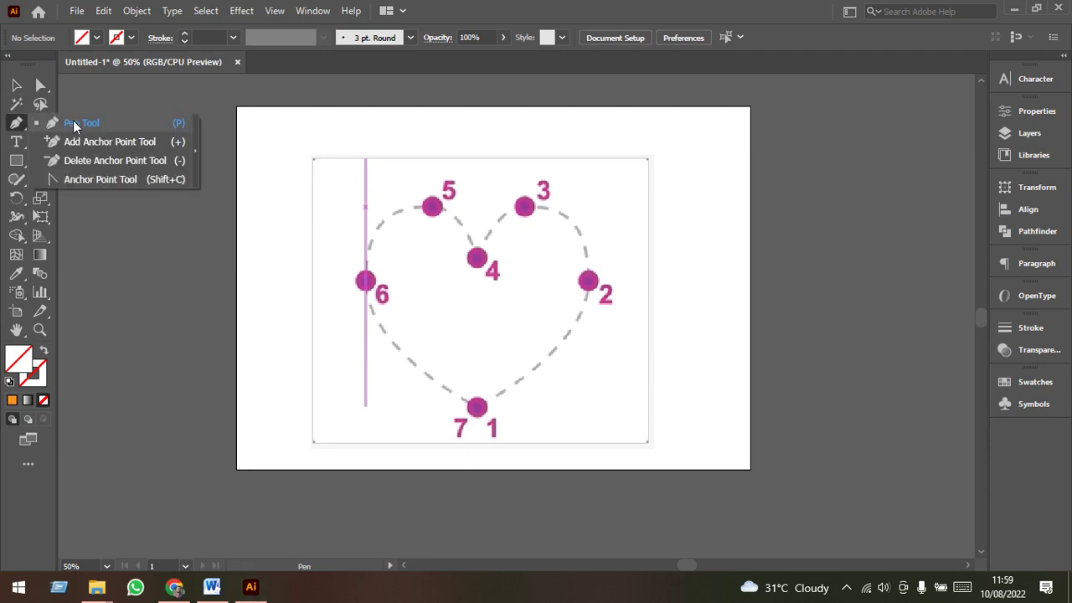
left_click(73, 122)
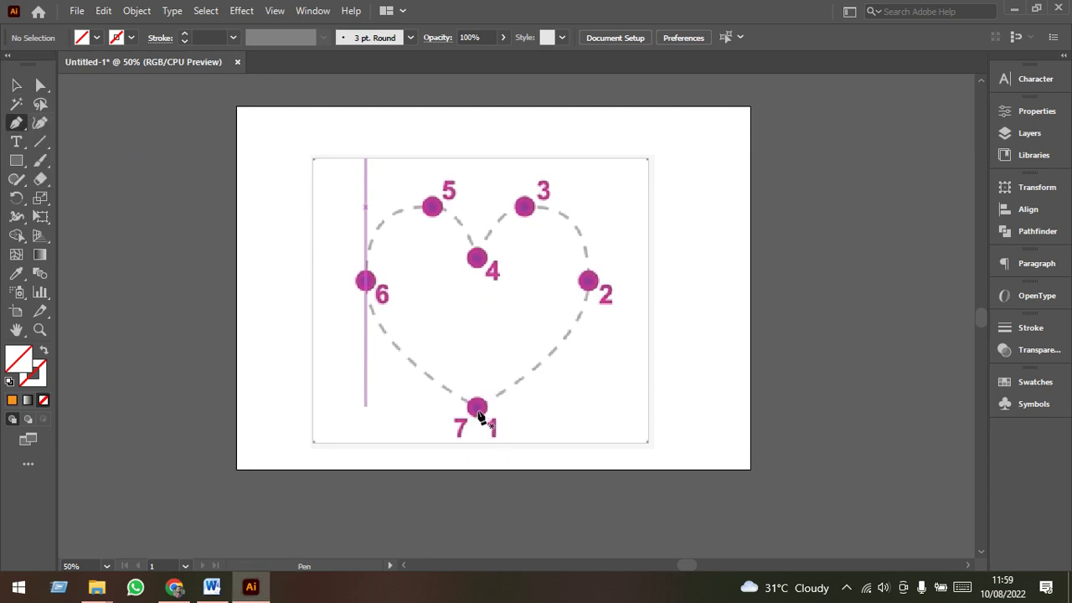
left_click(479, 411)
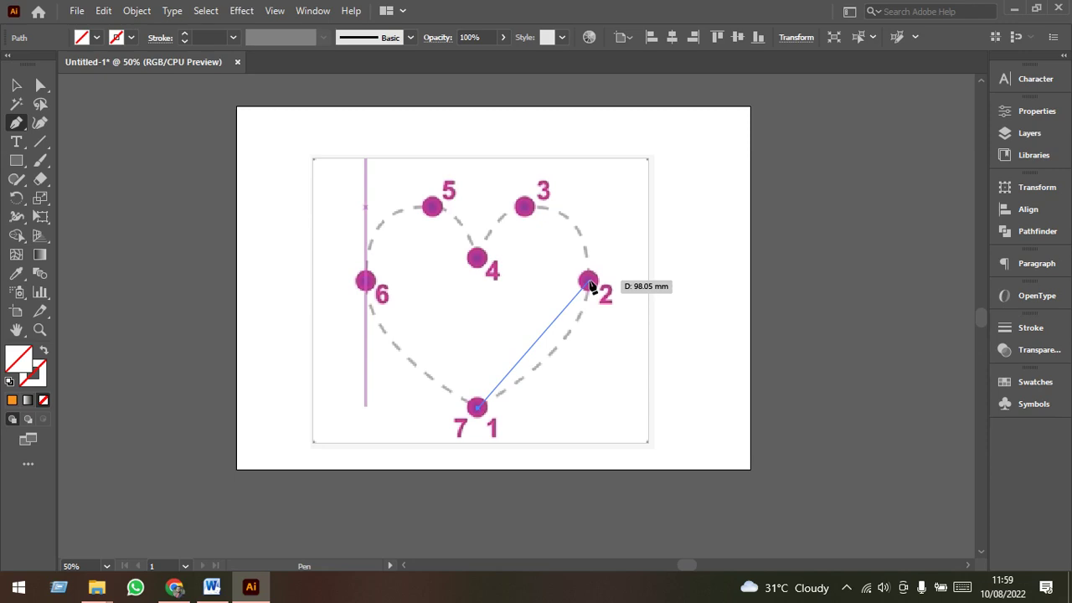
left_click(589, 283)
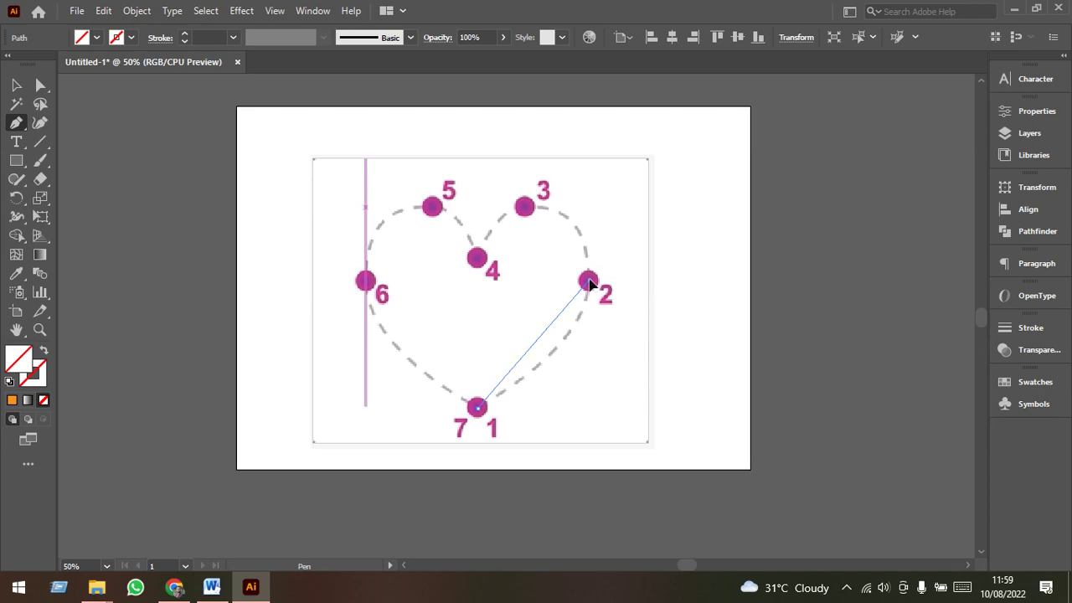
left_click_drag(587, 282, 586, 226)
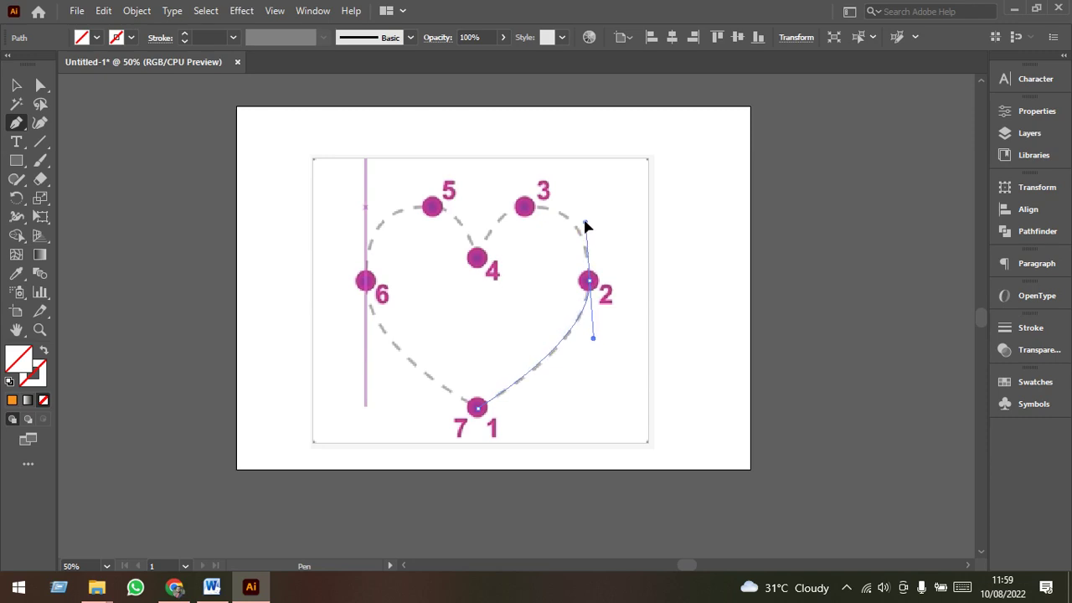
left_click_drag(586, 226, 585, 223)
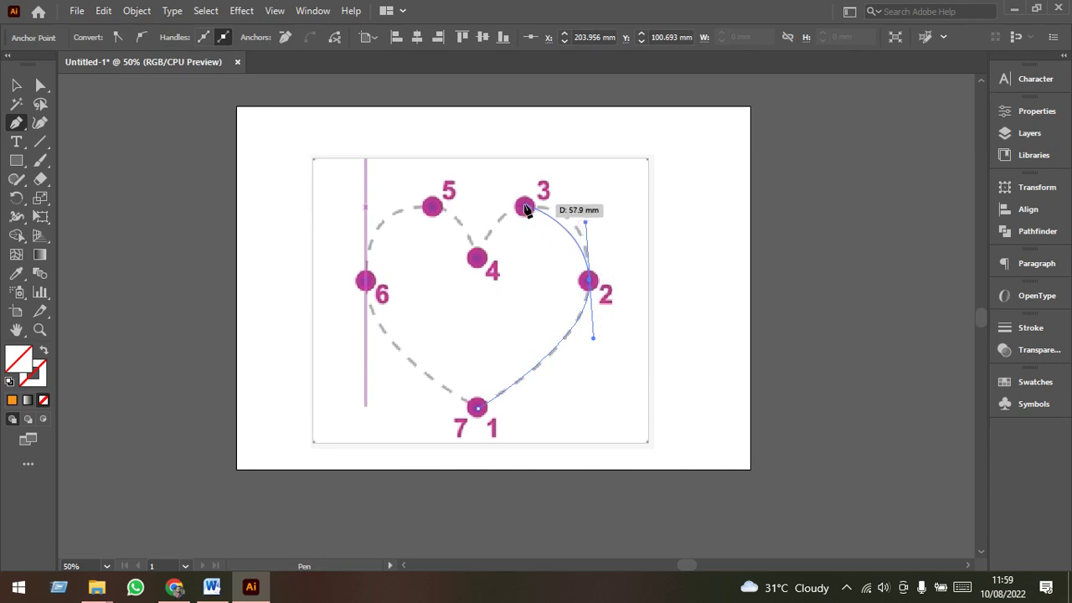
left_click(847, 588)
left_click(878, 556)
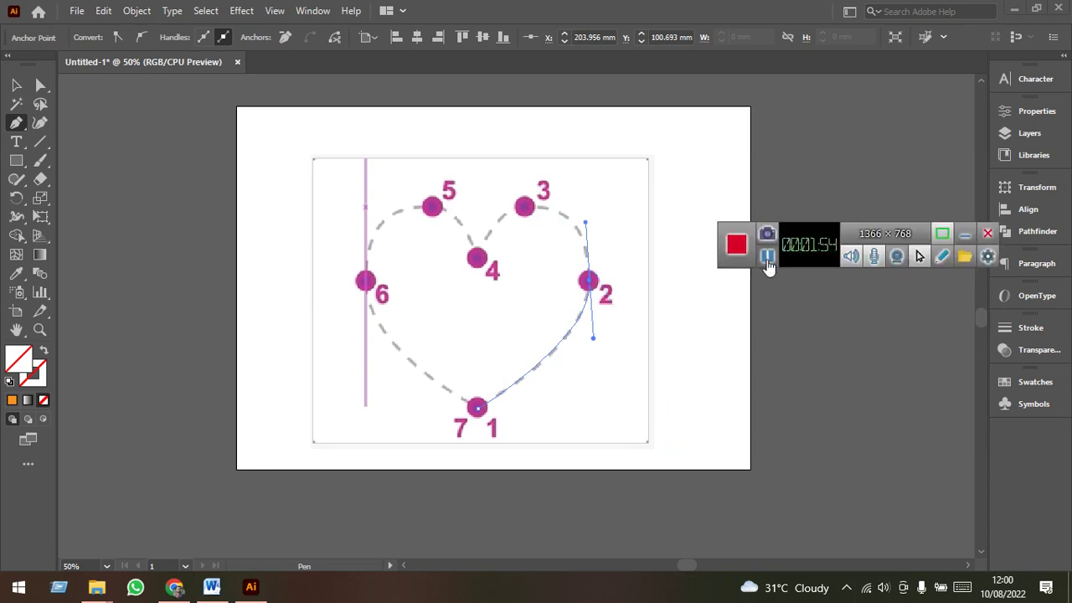
left_click(961, 239)
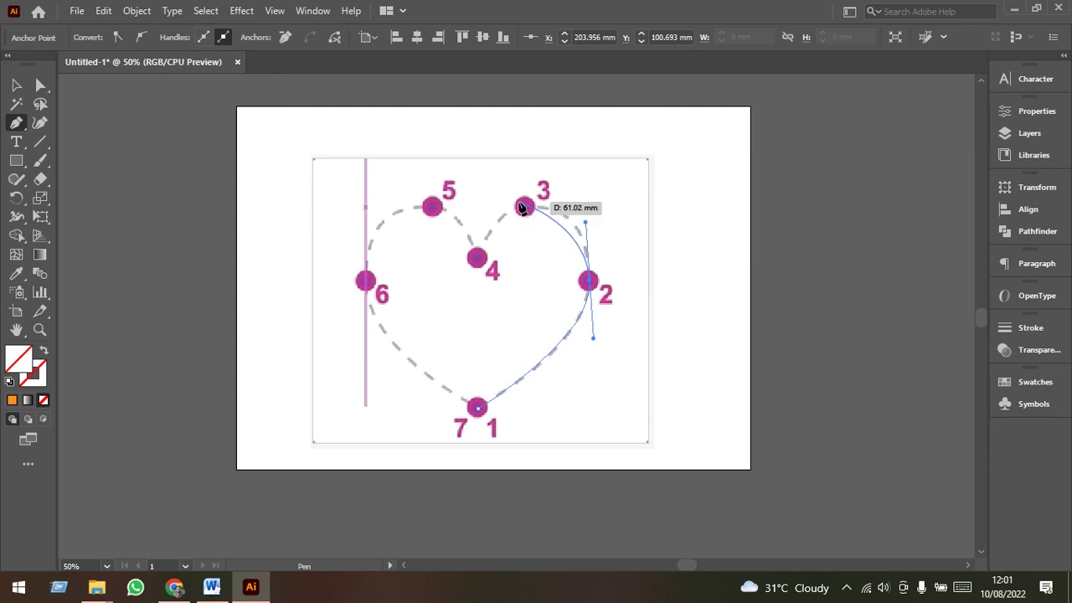
Drag out a smooth anchor on dot 3 so the path arches over from dot 2
left_click_drag(523, 206, 482, 209)
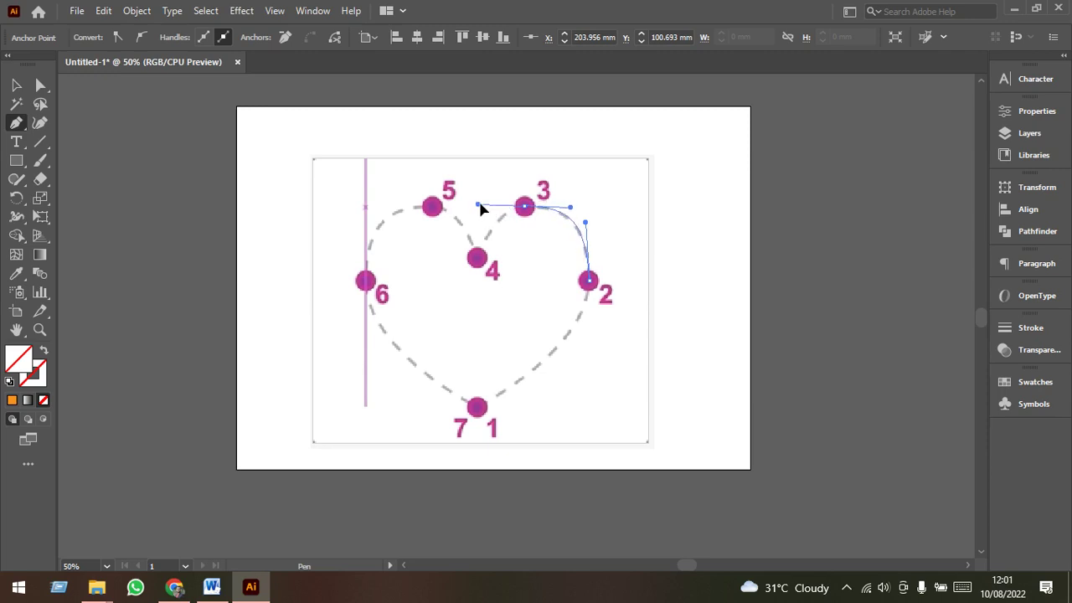
left_click_drag(482, 209, 484, 209)
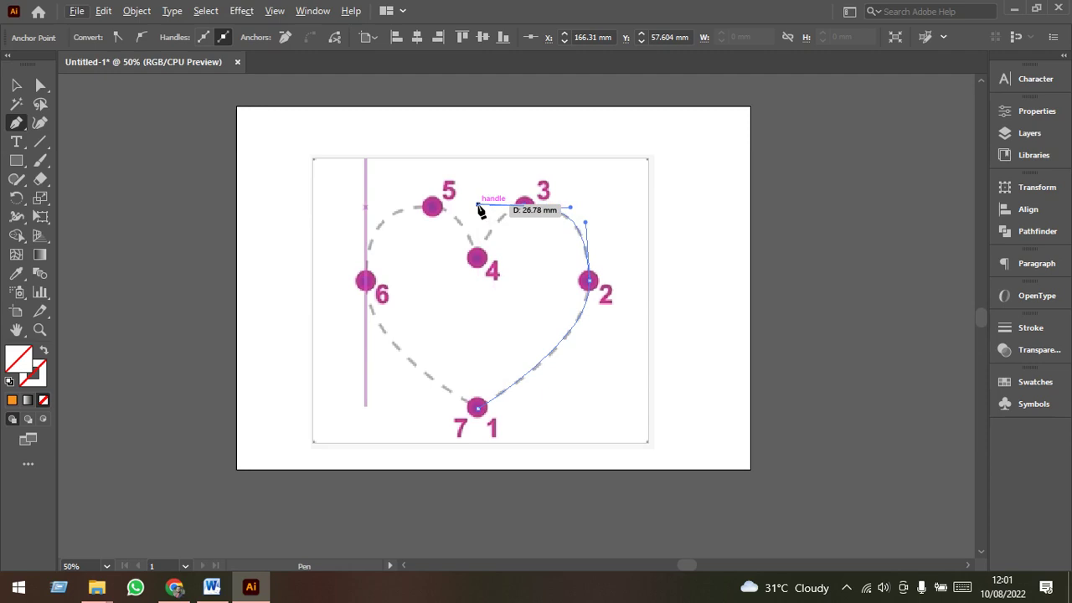
scroll(480, 210, "up", 3)
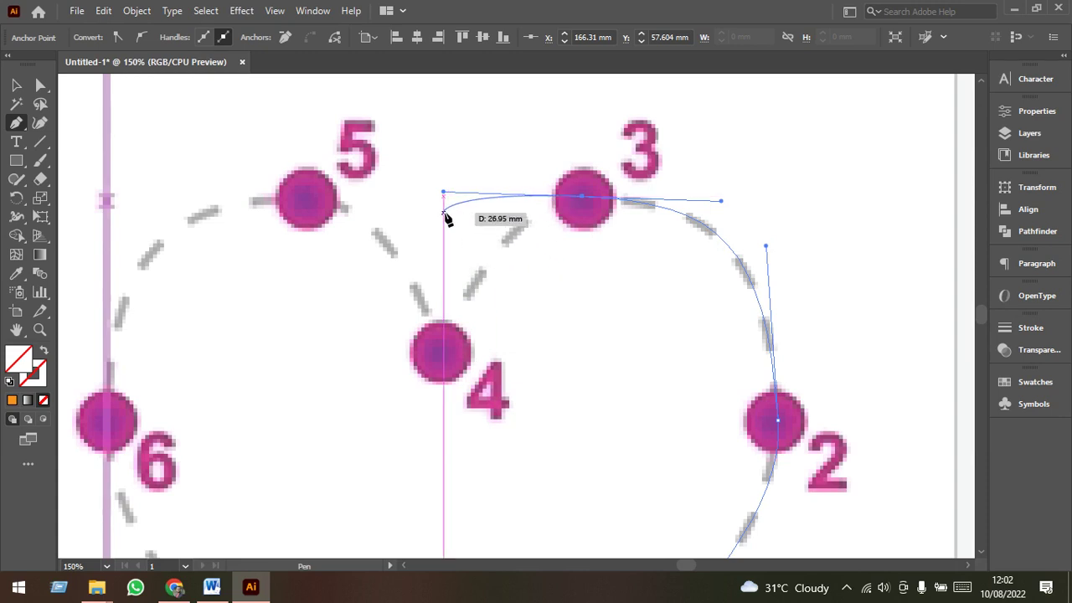
Alt-drag the outgoing handle at dot 3 to shorten and redirect it
left_click_drag(446, 222, 444, 196)
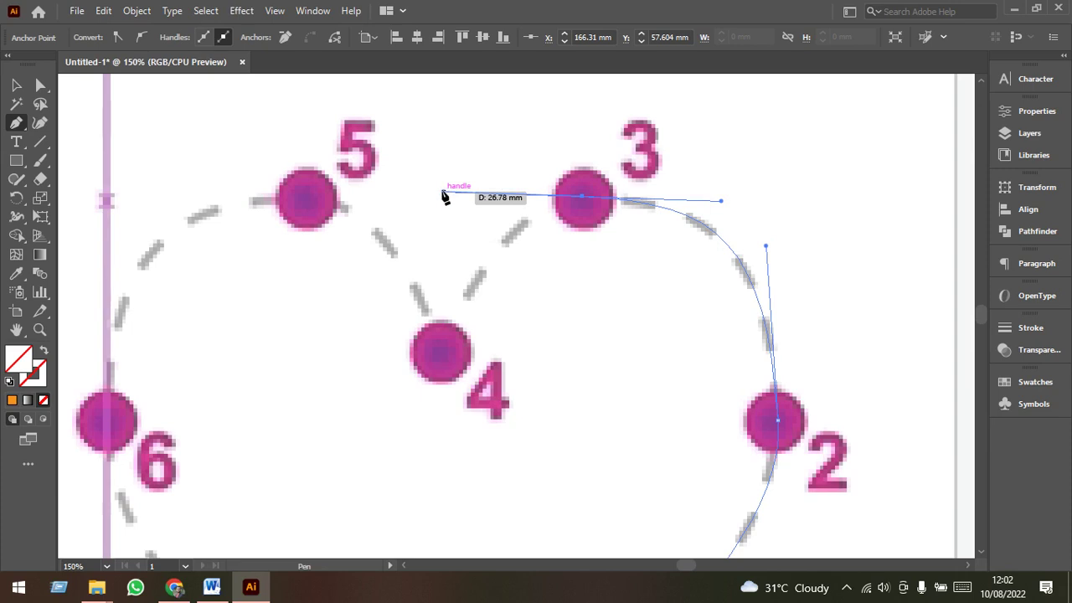
key("alt")
left_click_drag(447, 198, 452, 196)
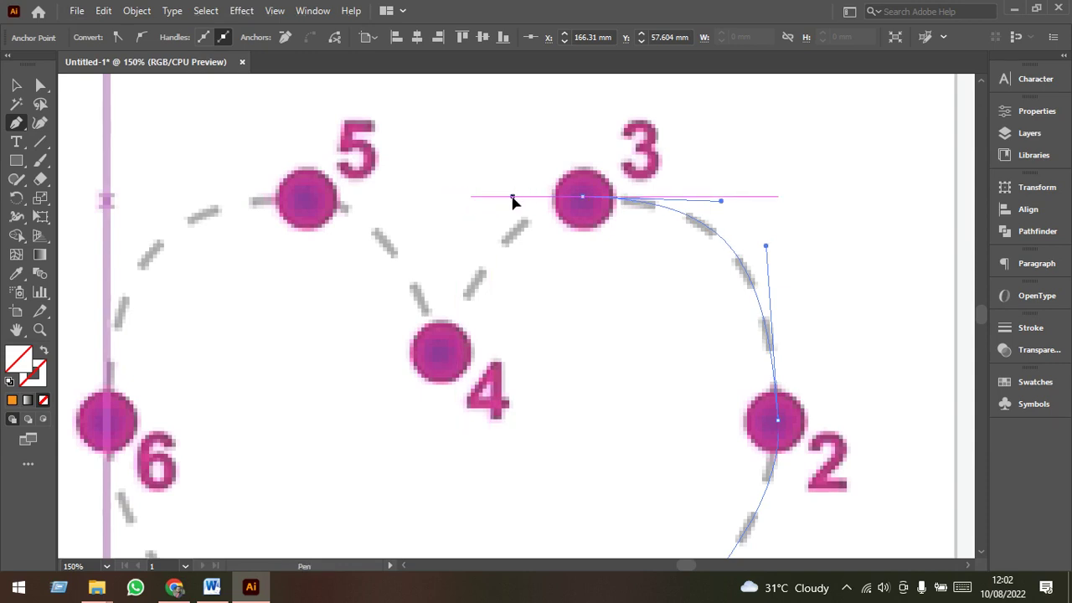
left_click_drag(512, 201, 513, 197)
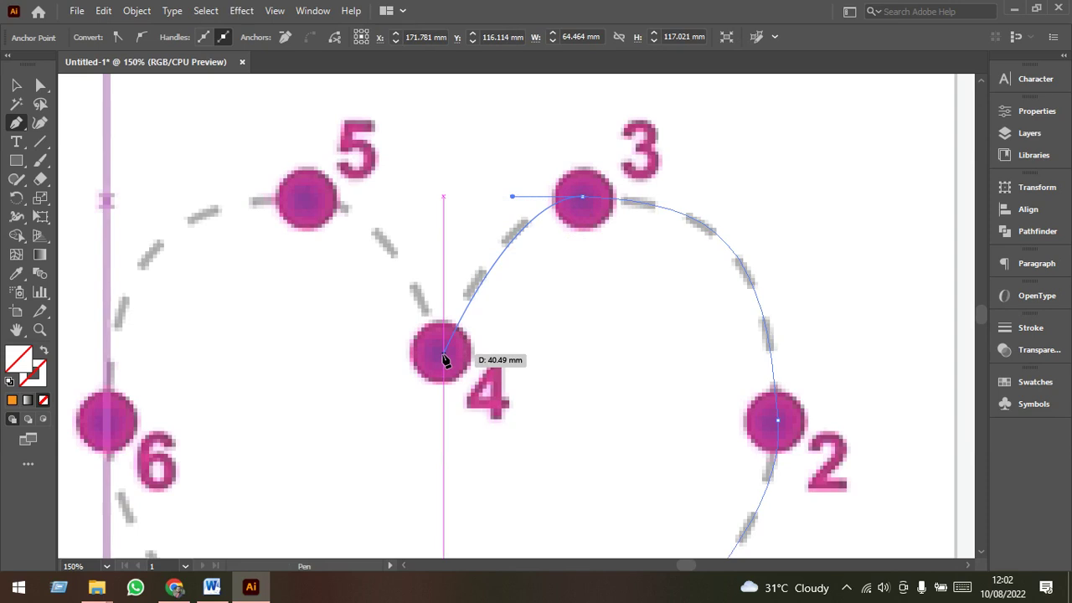
Curve the path down into a sharp dip at dot 4 and back up to dot 5
left_click_drag(444, 354, 452, 385)
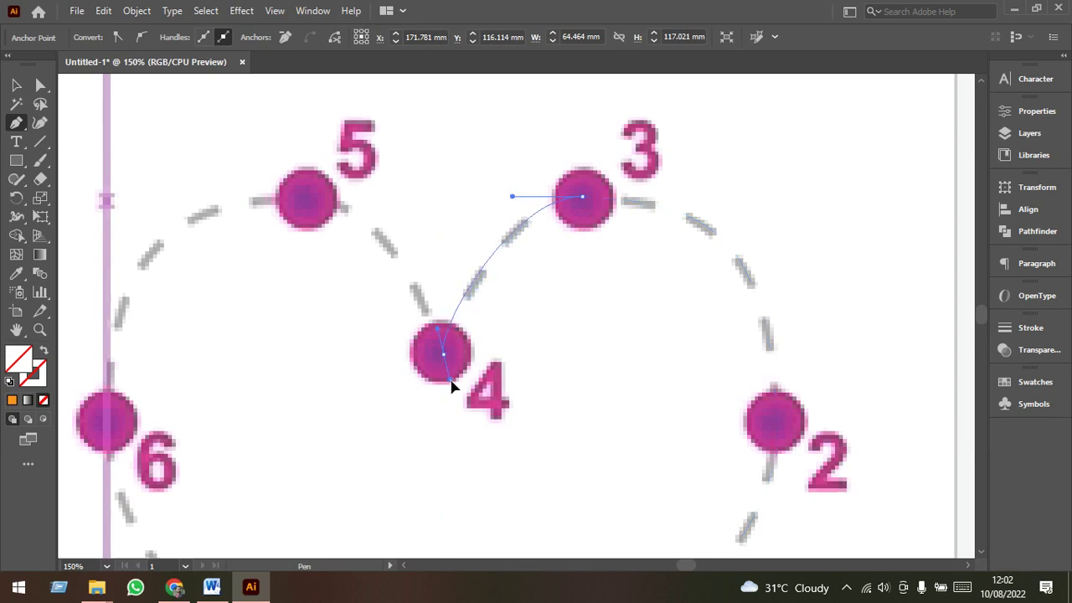
left_click_drag(451, 385, 447, 383)
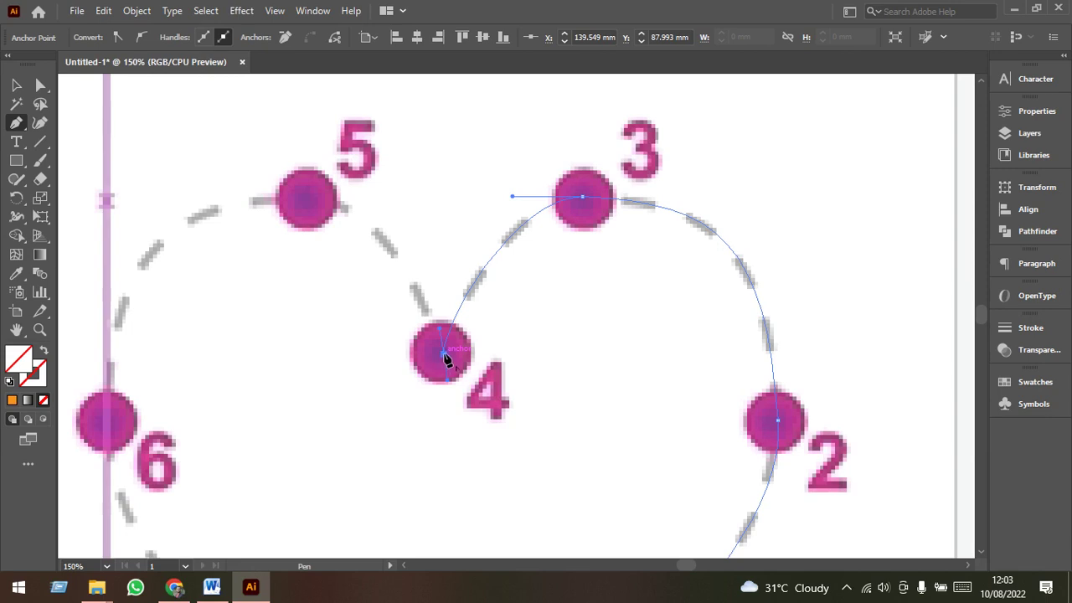
mouse_move(445, 356)
left_mouse_down()
mouse_move(449, 406)
mouse_move(355, 267)
left_mouse_up()
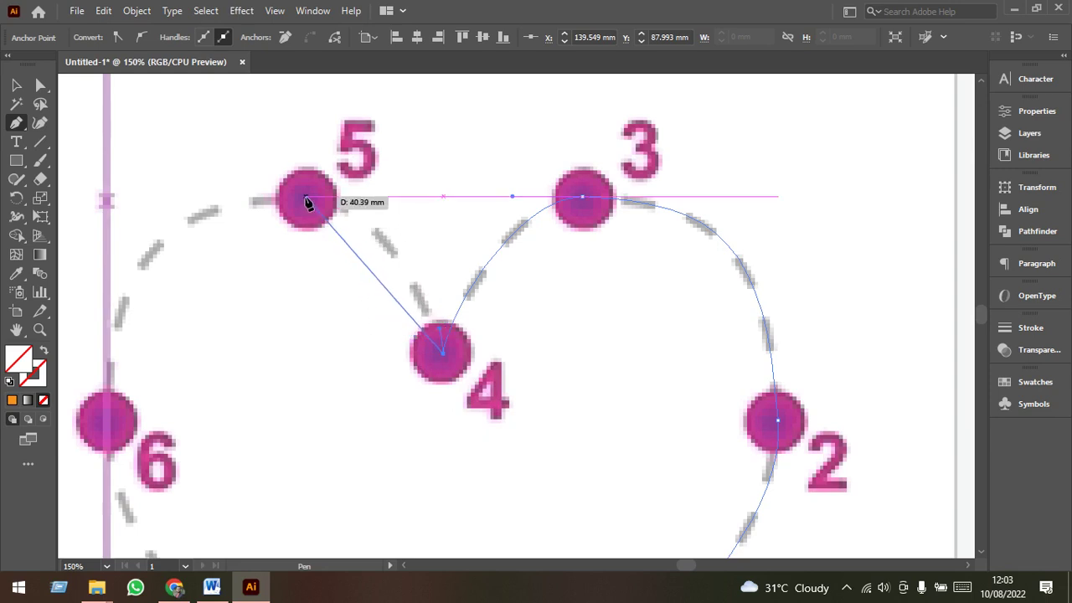
mouse_move(308, 199)
left_mouse_down()
mouse_move(256, 217)
mouse_move(216, 202)
left_mouse_up()
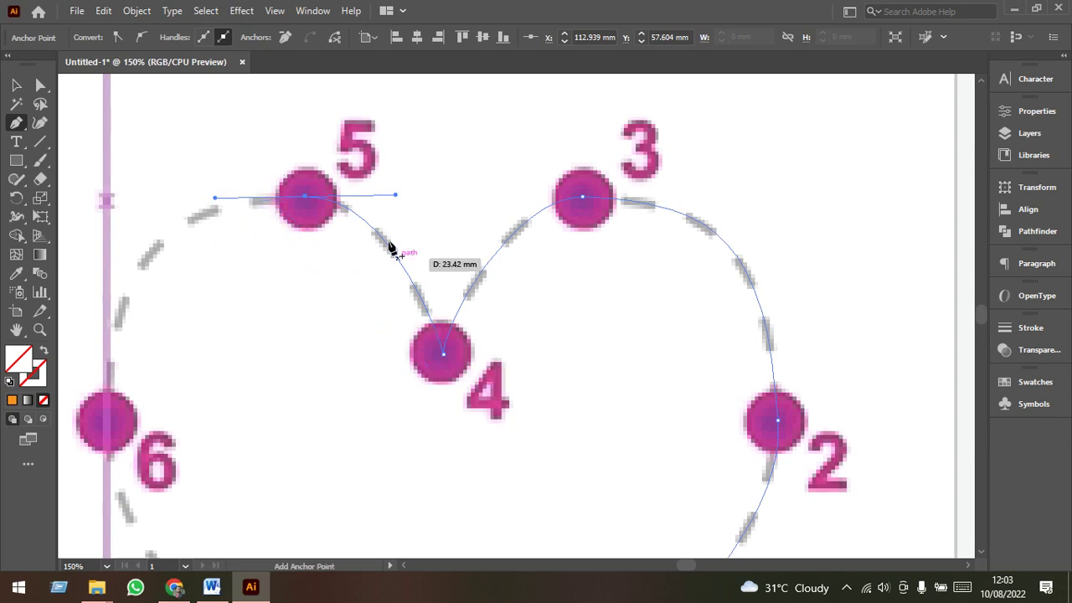
key("ctrl+minus")
key("ctrl+minus")
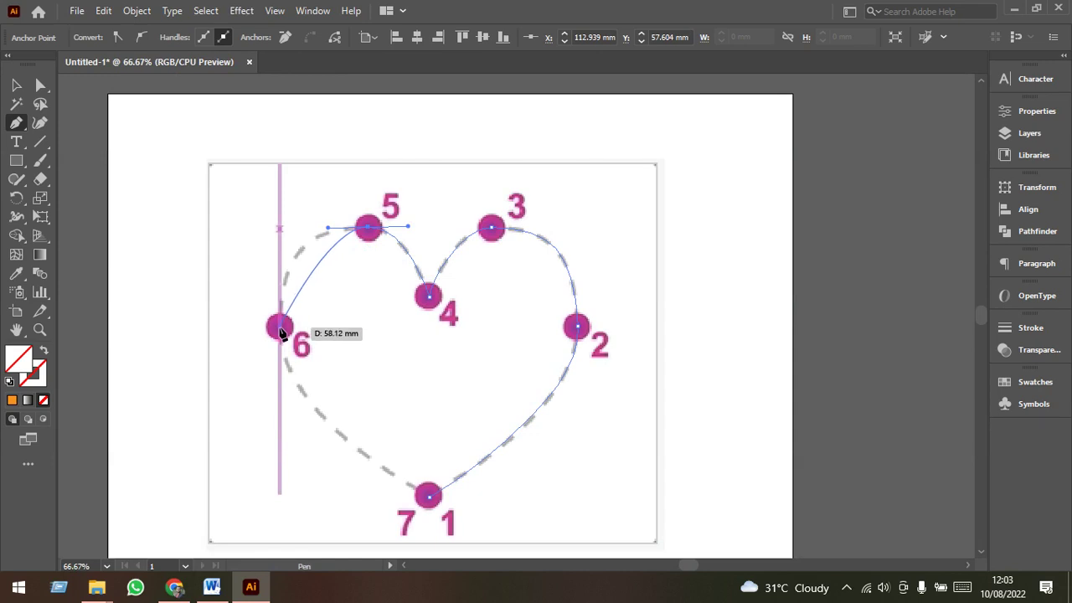
Curve the path down through dot 6 and close it smoothly at dot 1
mouse_move(282, 333)
left_mouse_down()
mouse_move(297, 408)
mouse_move(278, 420)
left_mouse_up()
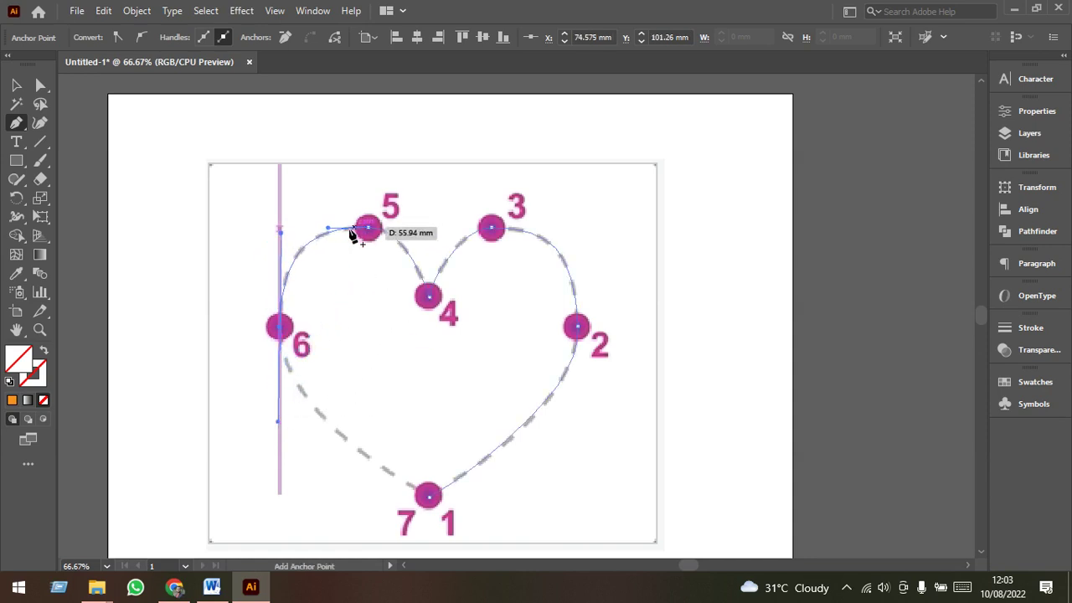
scroll(335, 432, "down", 1)
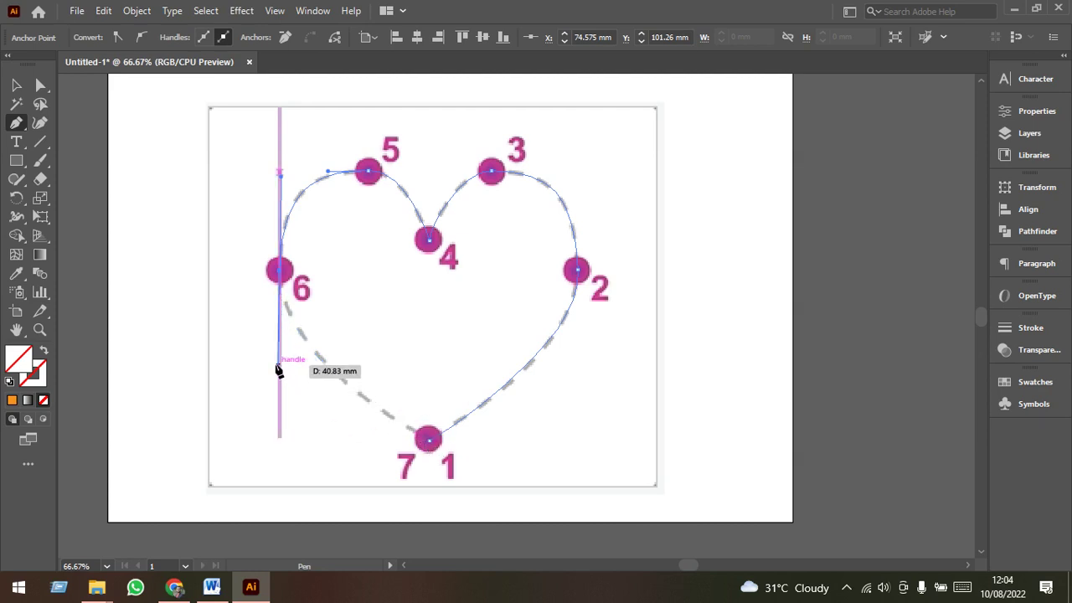
left_click_drag(278, 371, 280, 360)
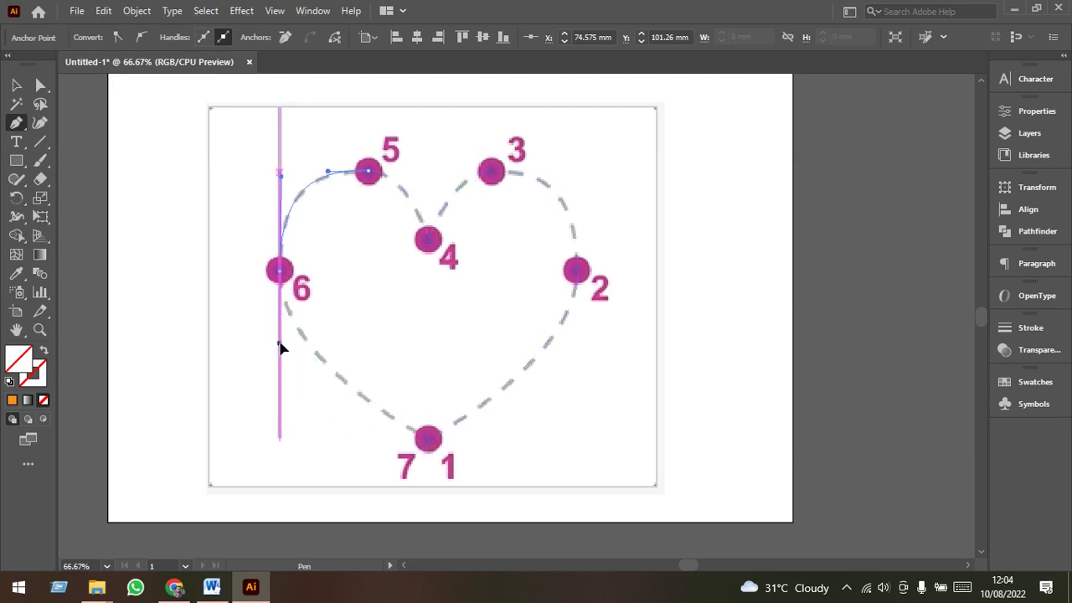
left_click(429, 439)
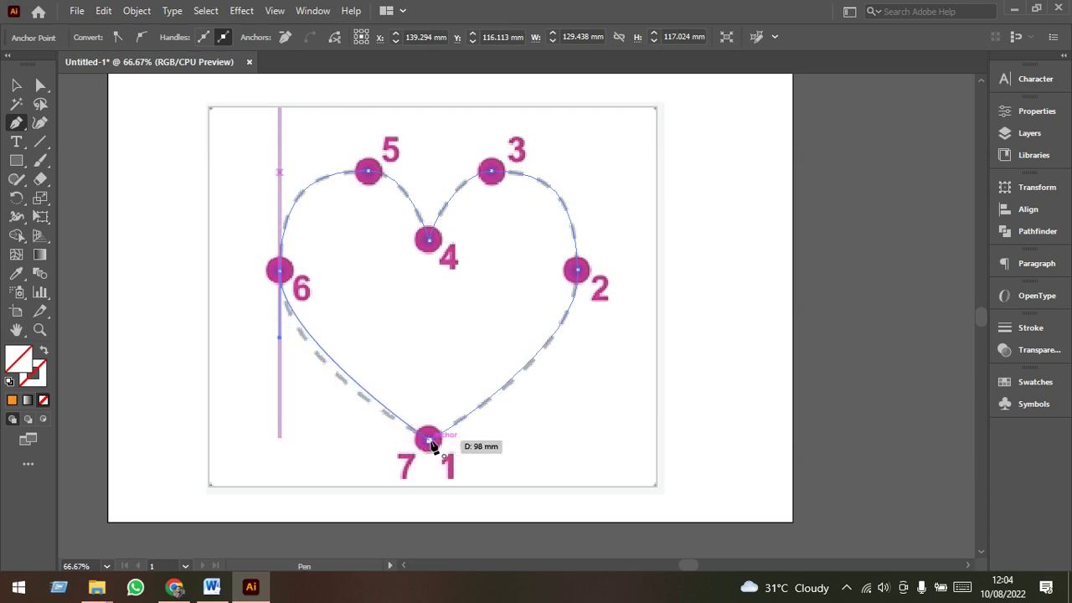
left_click_drag(429, 441, 472, 458)
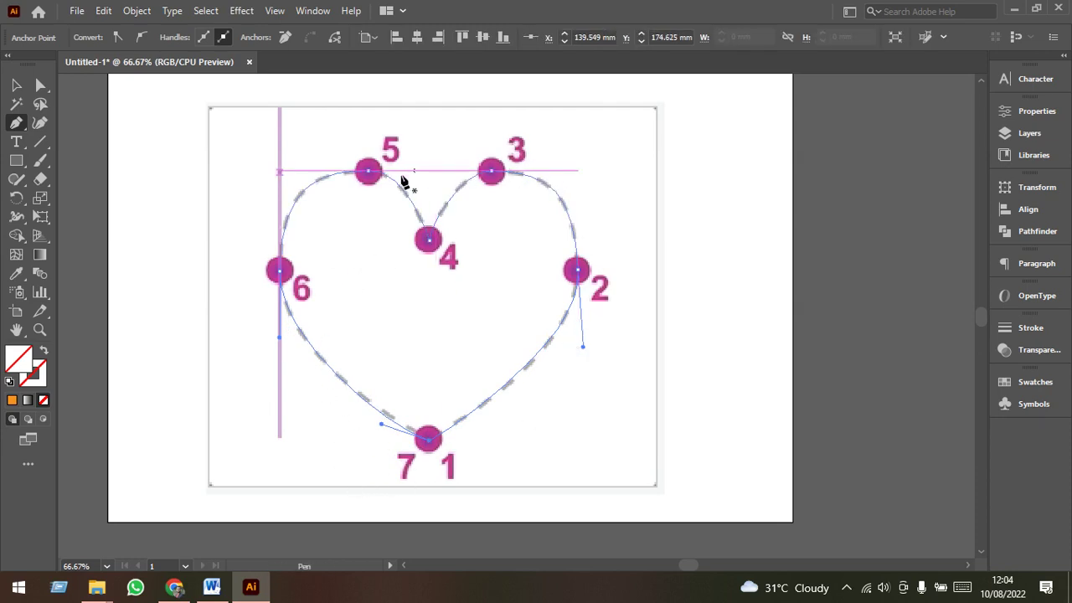
left_click(16, 85)
scroll(420, 294, "down", 2)
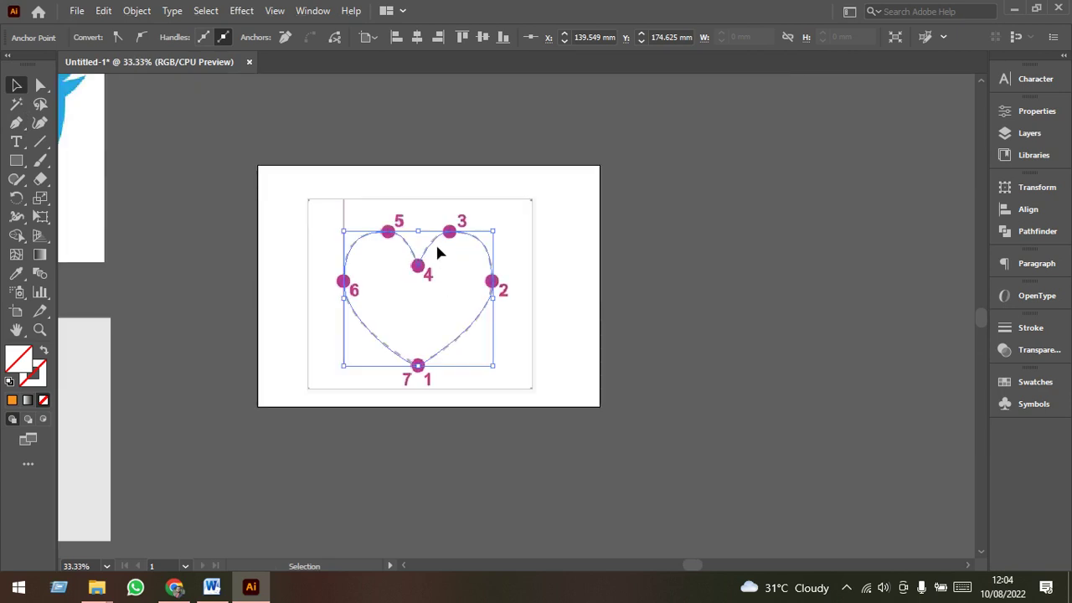
Fill the traced heart with red and move it beside the artboard
left_click(502, 360)
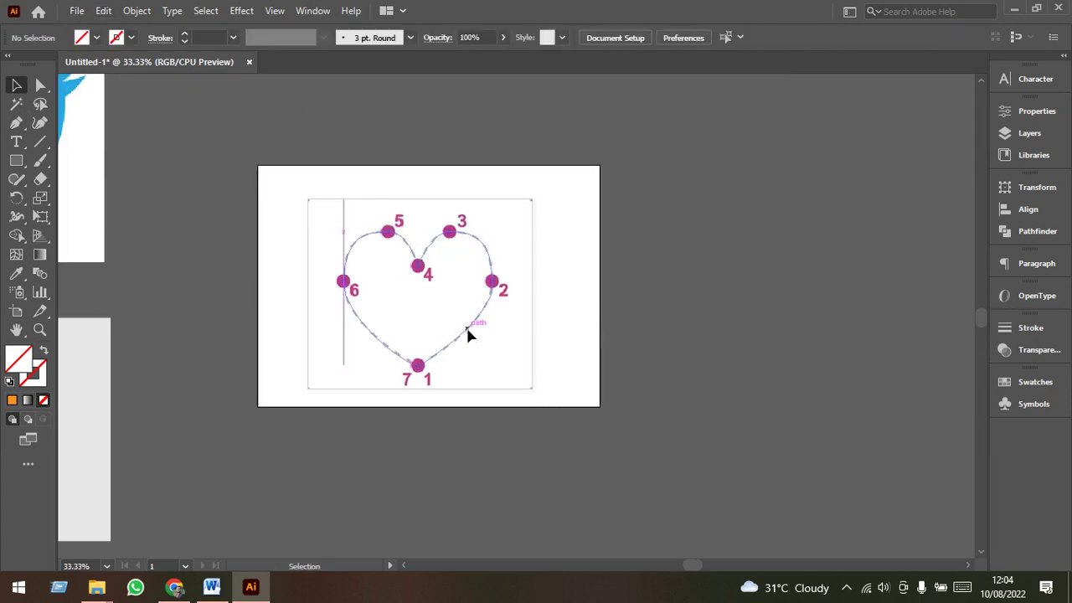
left_click(471, 334)
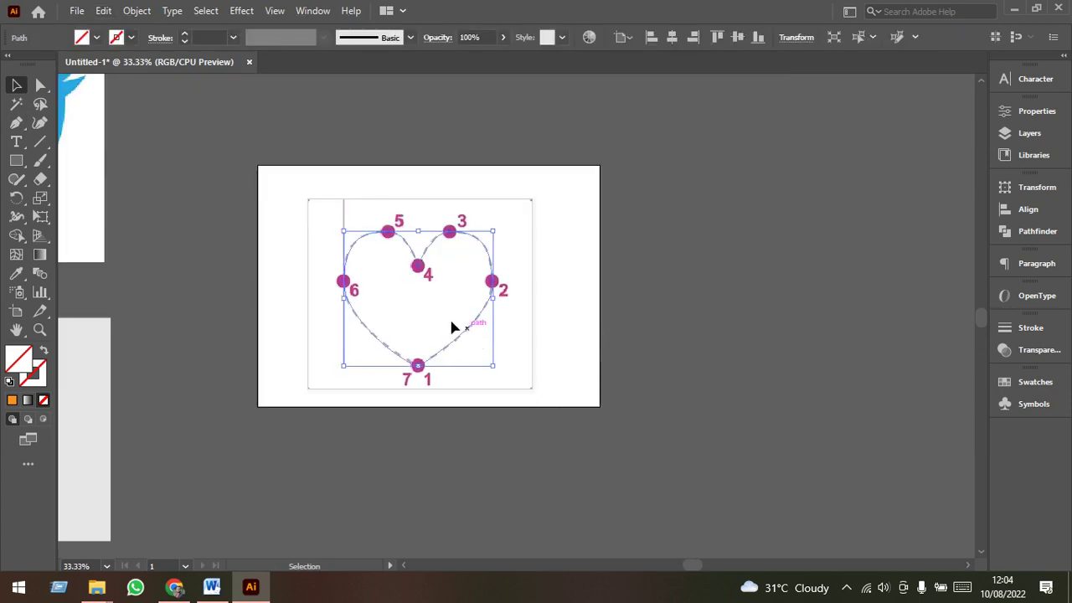
left_click(96, 38)
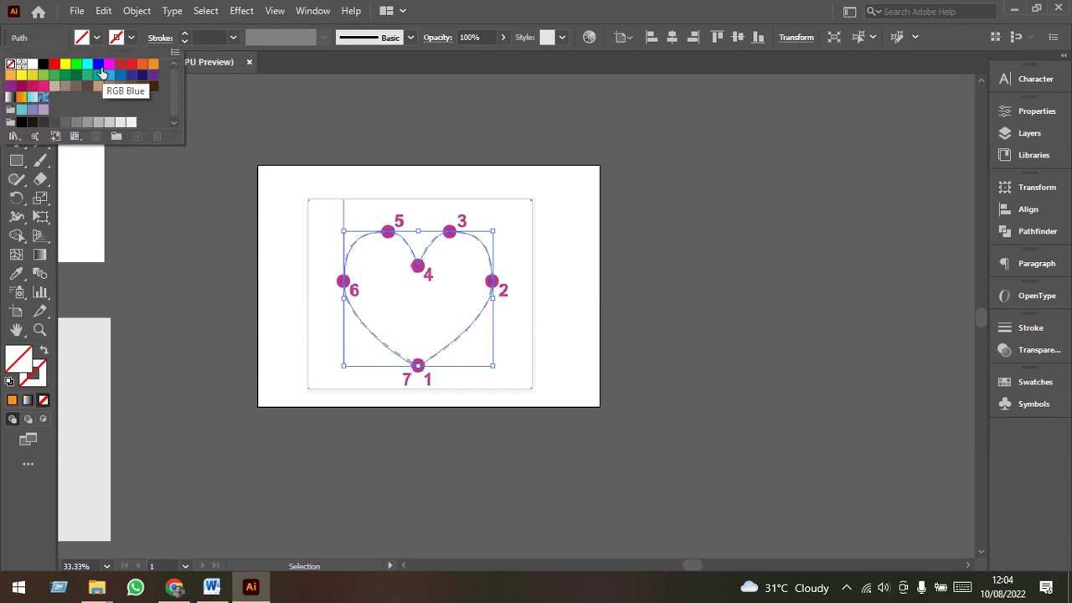
left_click(126, 66)
mouse_move(454, 327)
left_mouse_down()
mouse_move(584, 333)
mouse_move(672, 320)
left_mouse_up()
left_click(439, 327)
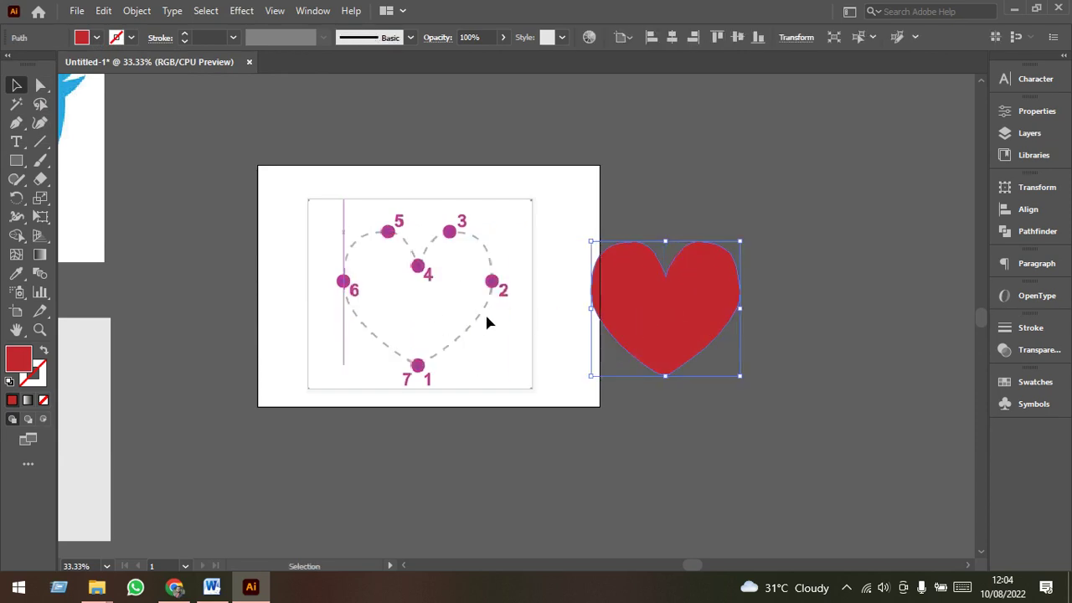
Unlock the reference image, drag it off the artboard, and move the red heart back on
left_click(136, 11)
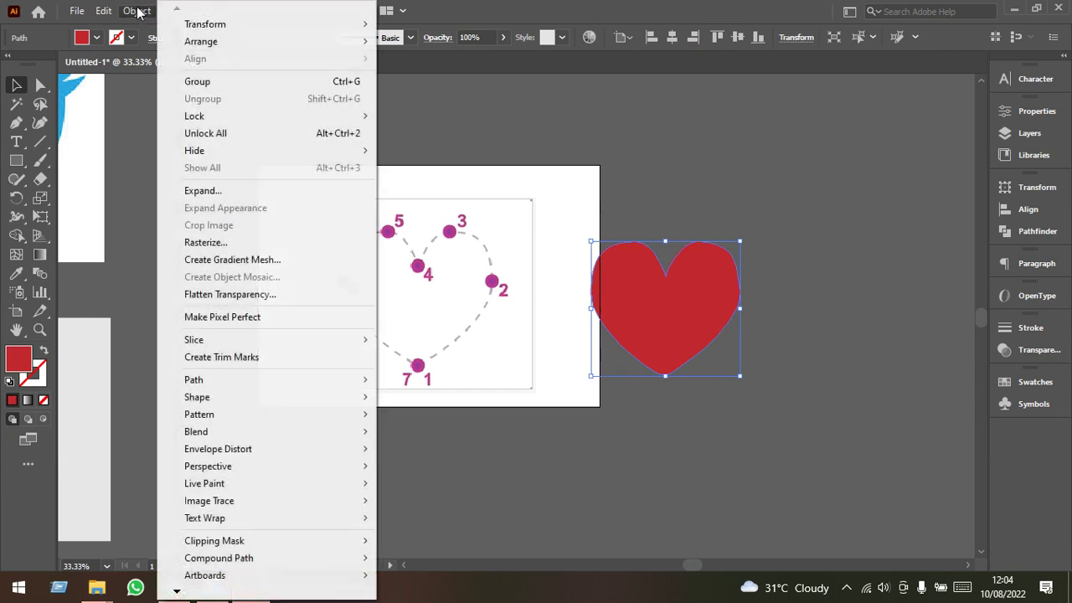
left_click(209, 140)
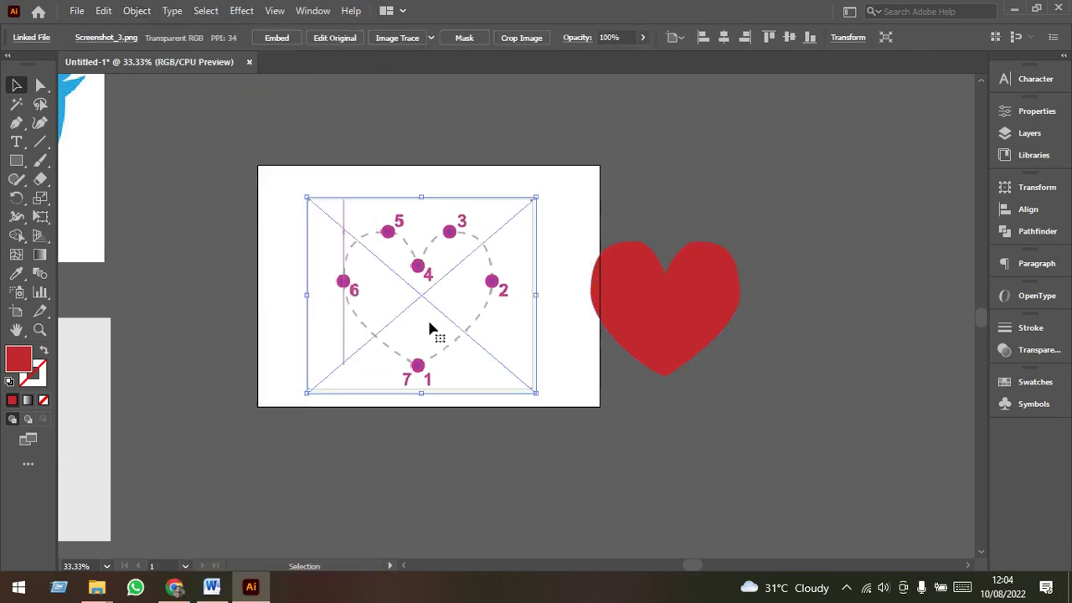
left_click_drag(431, 264, 844, 458)
left_click_drag(677, 360, 445, 335)
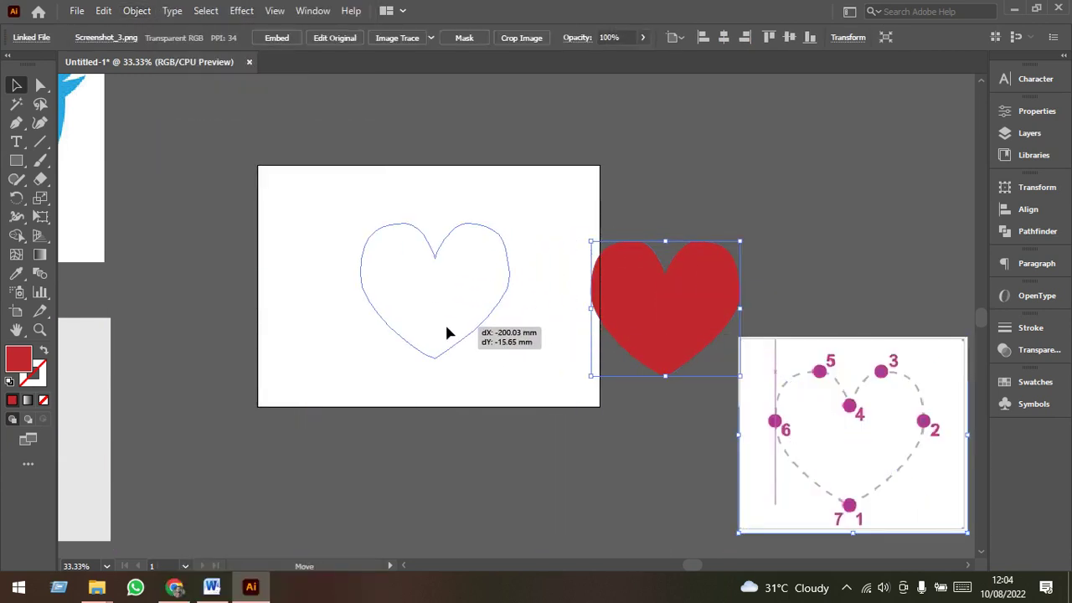
key("ctrl+equal")
left_click(609, 380)
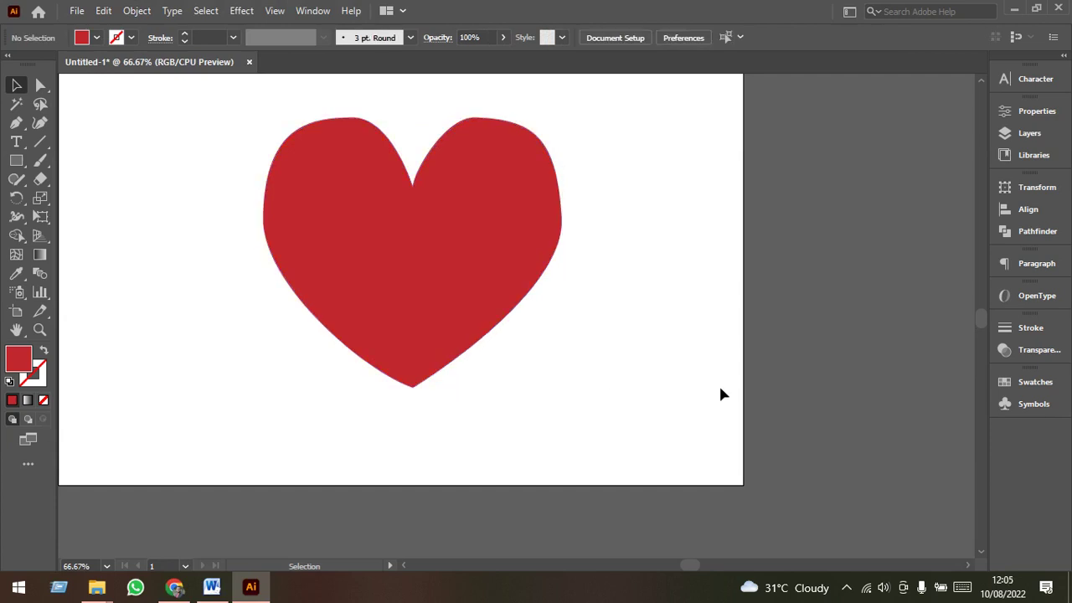
With Direct Selection, drag the handles at the heart's bottom and right anchors to reshape the curves
left_click(413, 389)
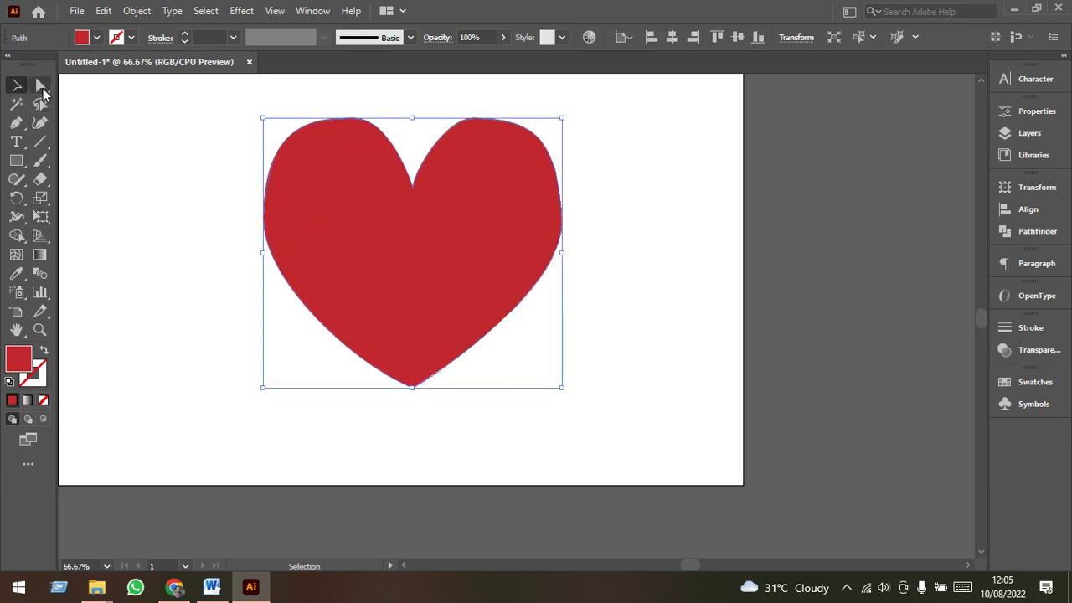
left_click(41, 86)
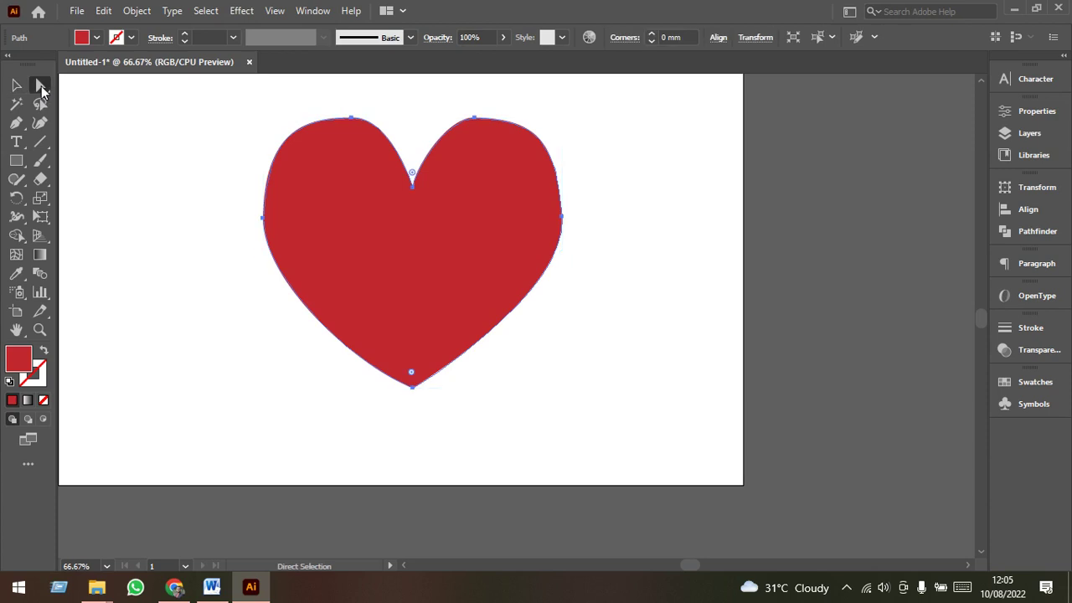
left_click(412, 387)
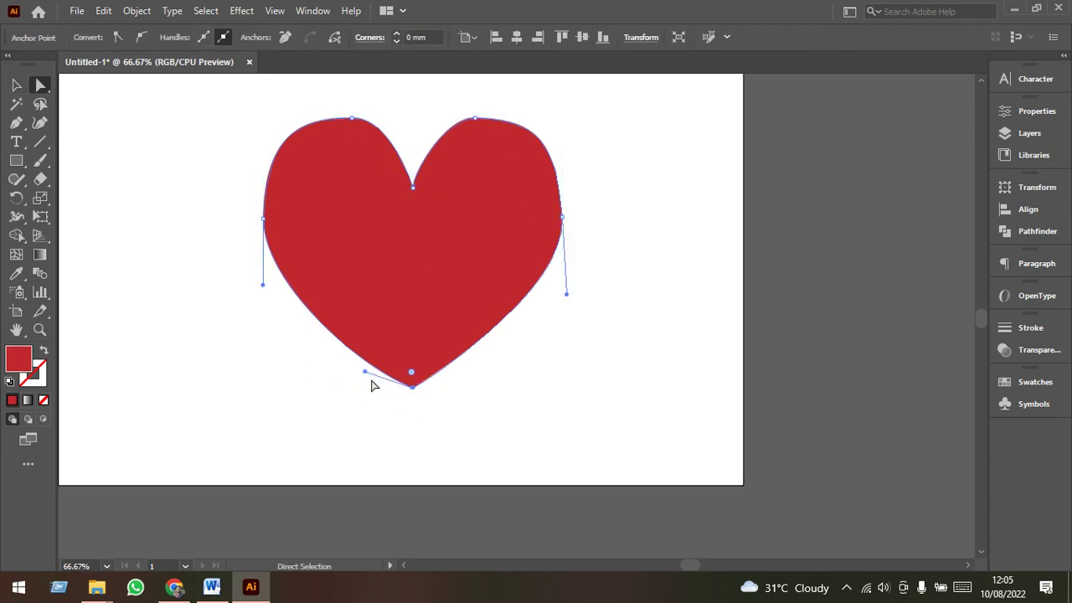
left_click_drag(364, 371, 344, 366)
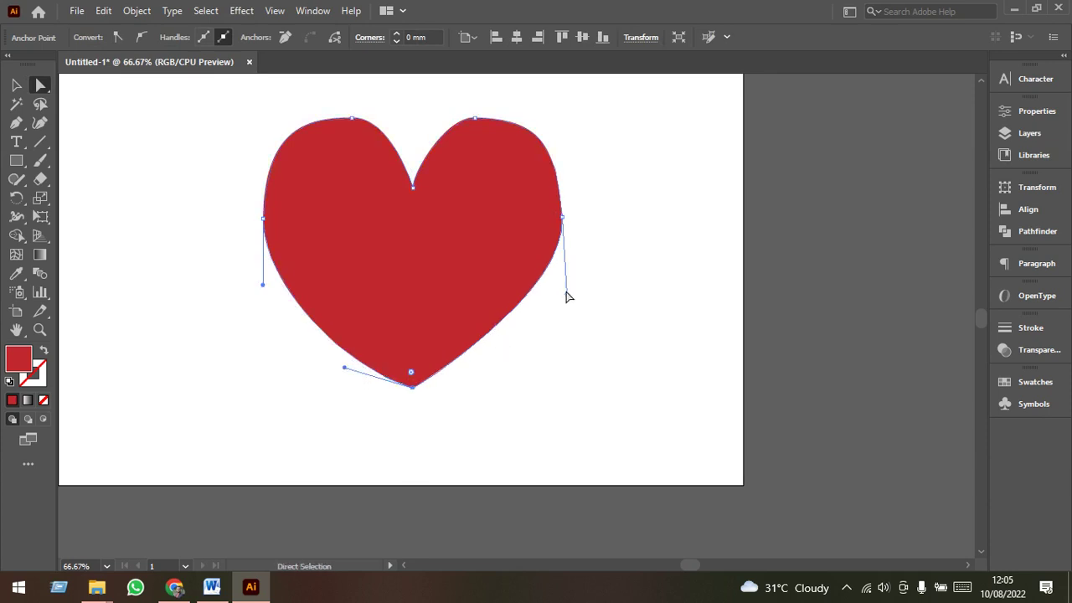
mouse_move(566, 294)
left_mouse_down()
mouse_move(575, 300)
mouse_move(566, 319)
left_mouse_up()
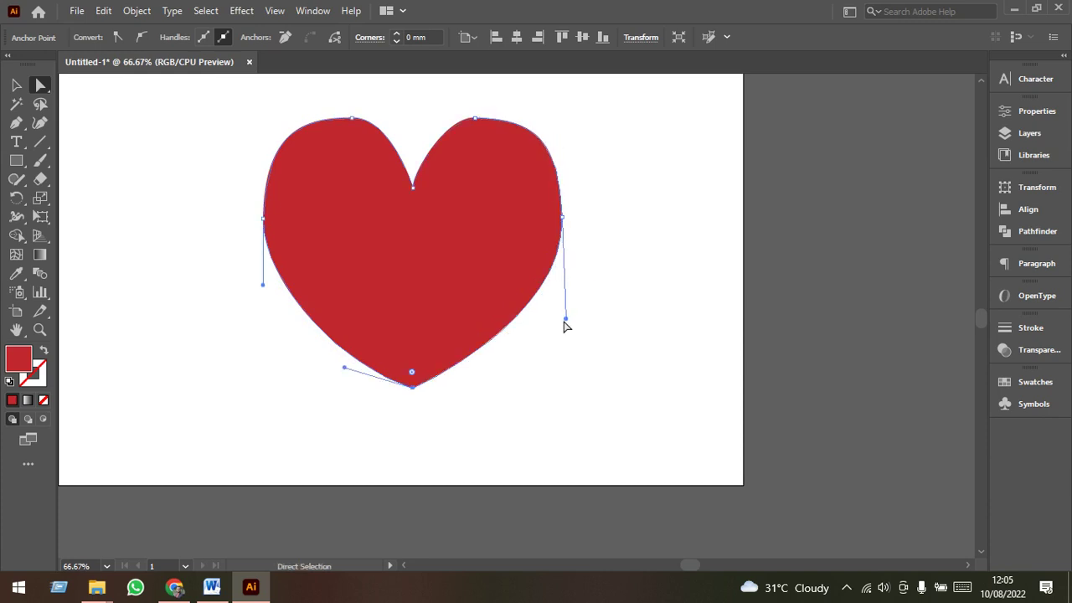
left_click(475, 119)
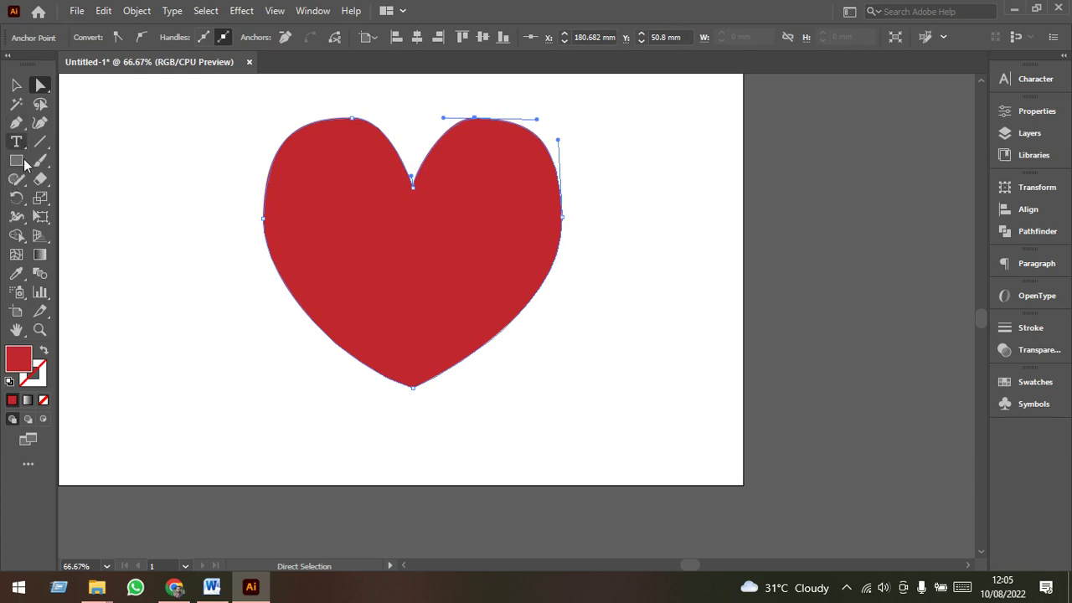
left_click(23, 184)
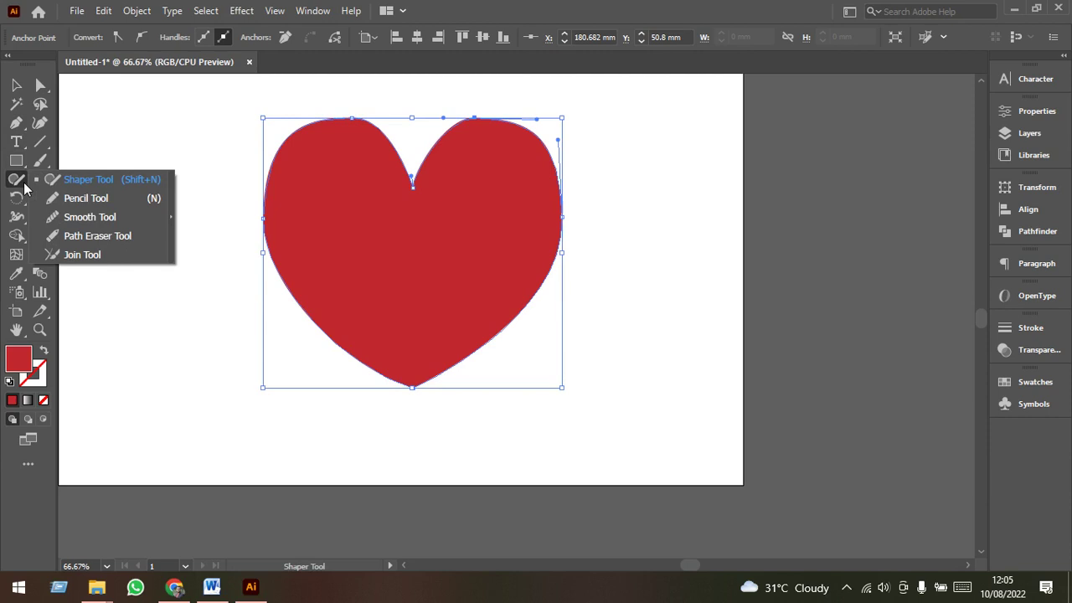
Browse the drawing tools flyout and deselect the heart while looking for the smoothing tool
left_click(22, 184)
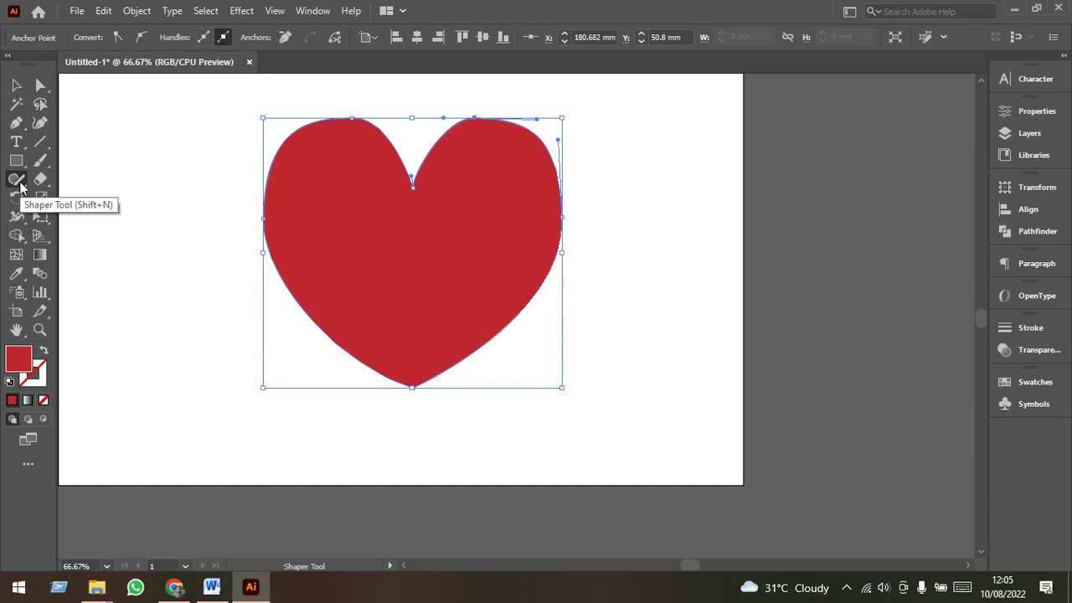
left_click(20, 186)
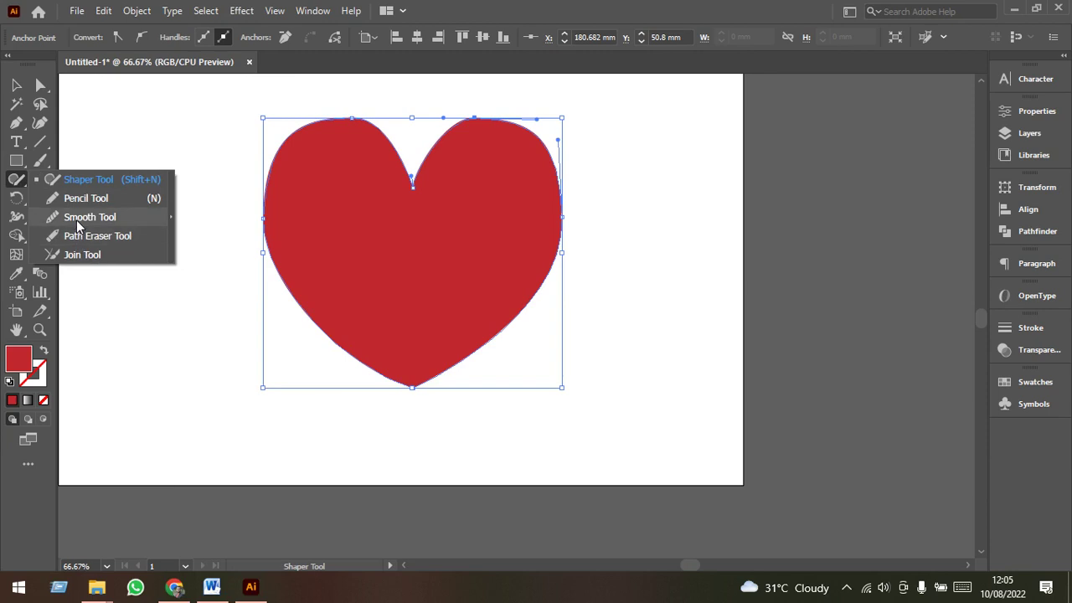
left_click(21, 181)
left_click(18, 161)
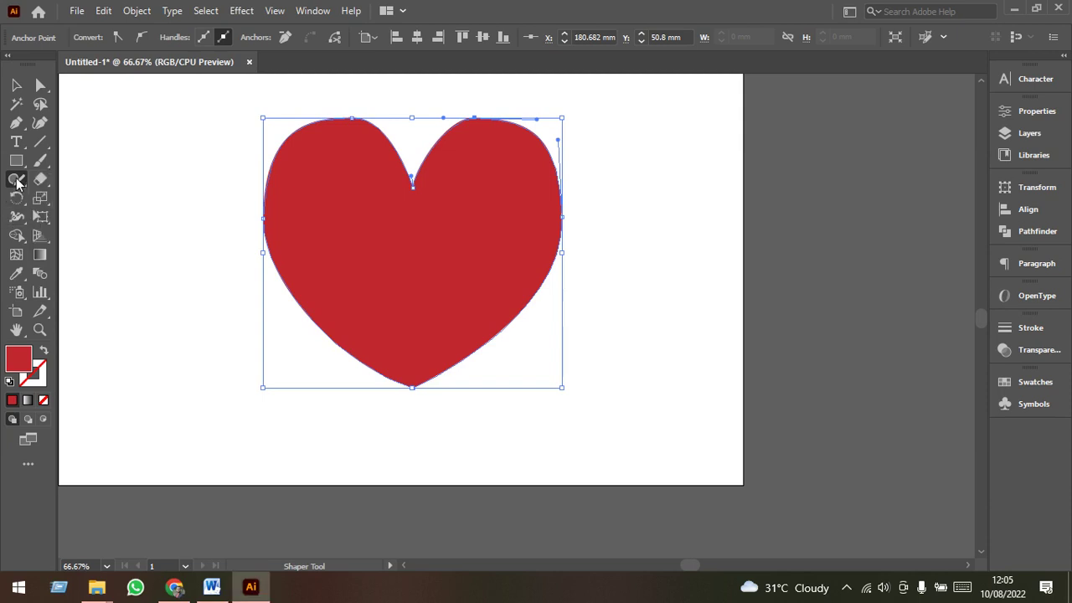
key("ctrl+shift+a")
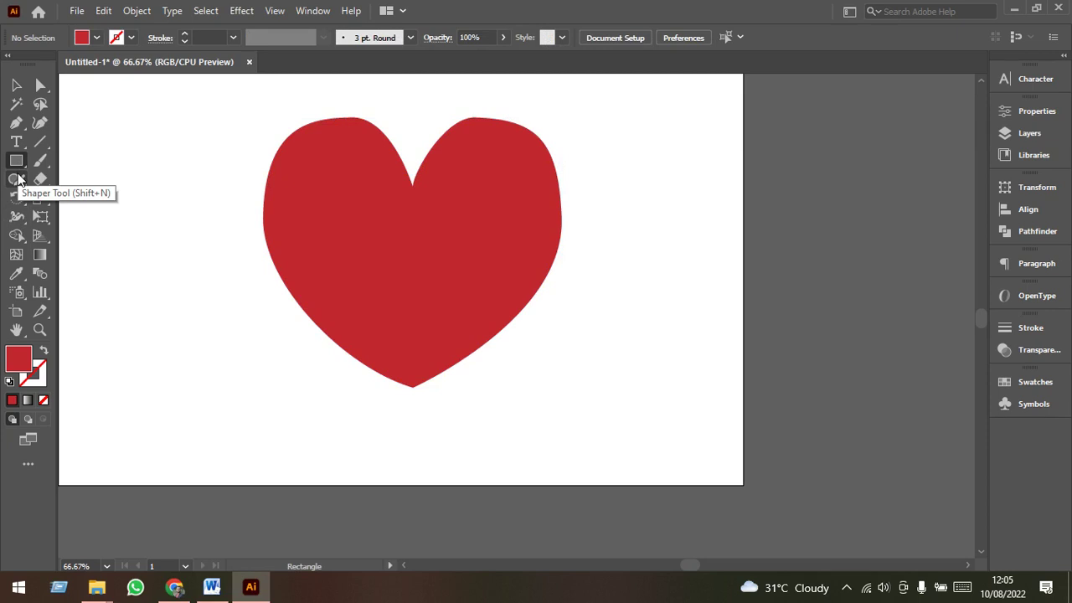
left_click(312, 11)
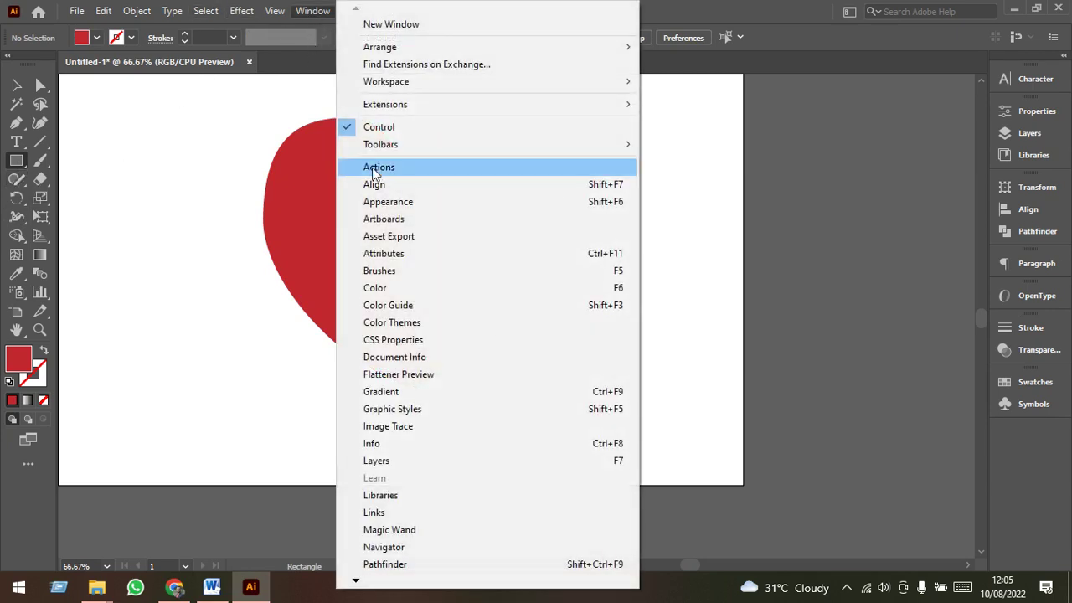
mouse_move(382, 144)
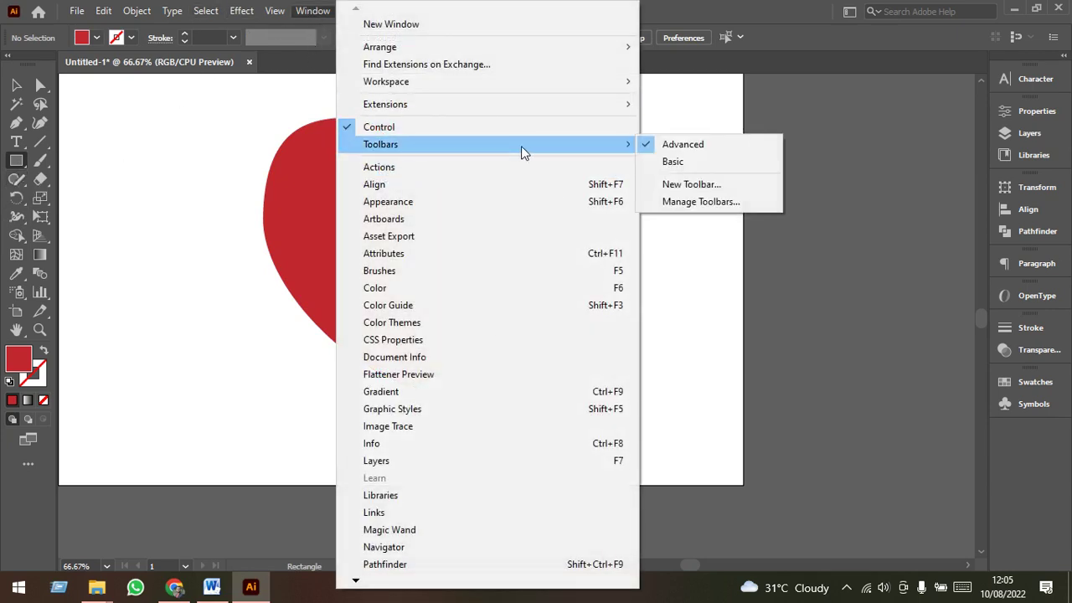
left_click(16, 181)
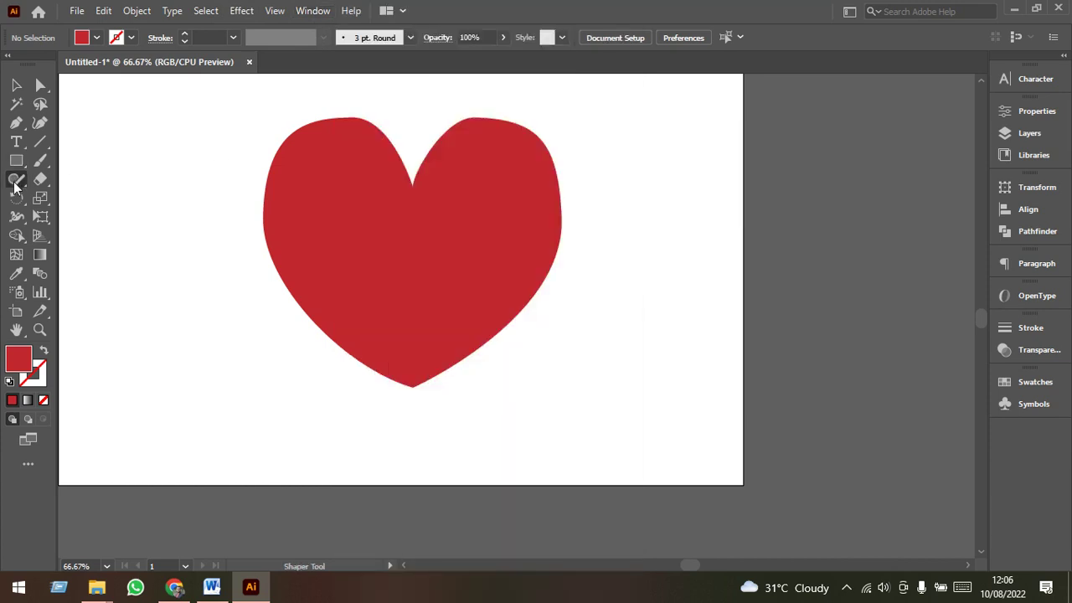
Choose the Smooth Tool from the flyout and reselect the red heart
left_click(14, 186)
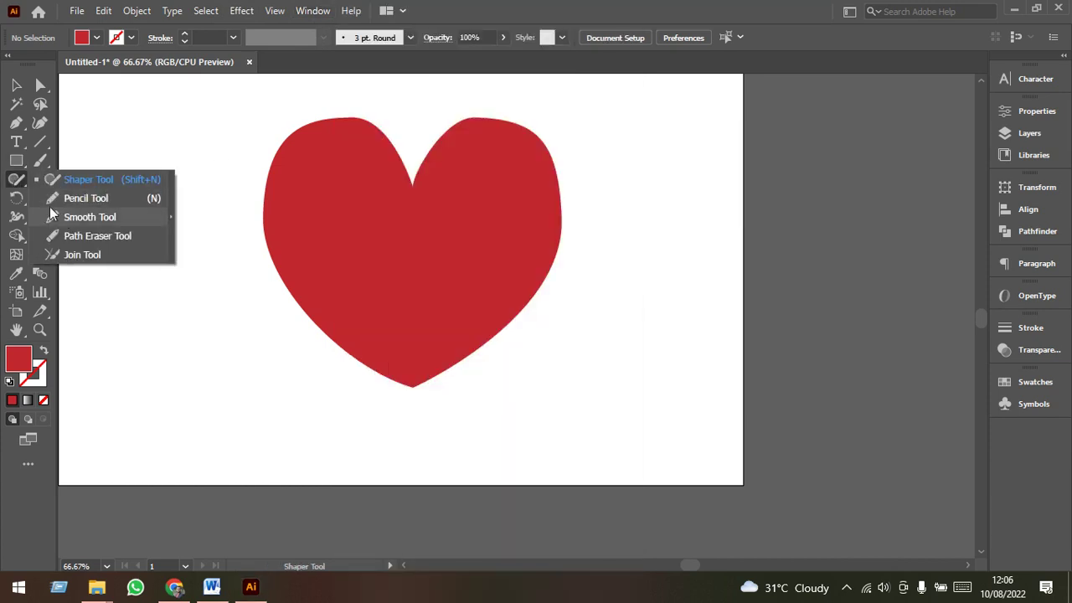
left_click(14, 181)
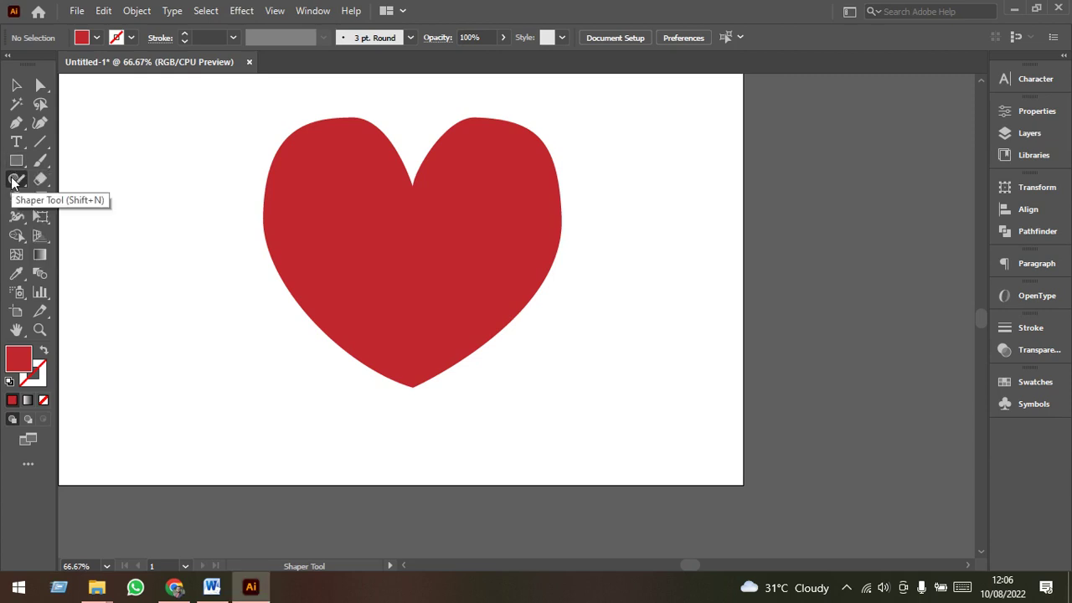
left_click(14, 183)
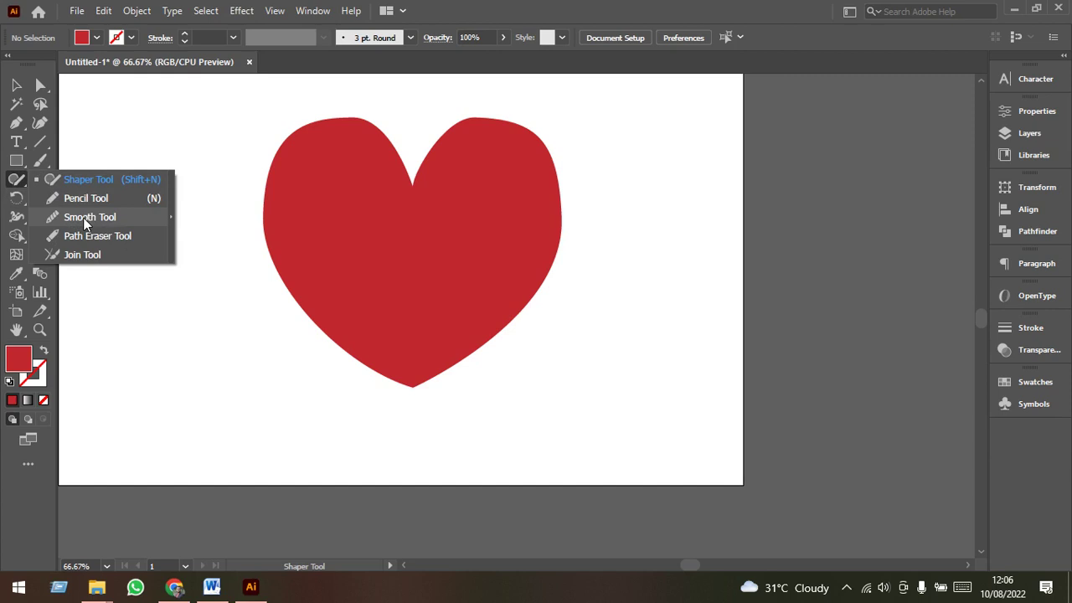
left_click(82, 217)
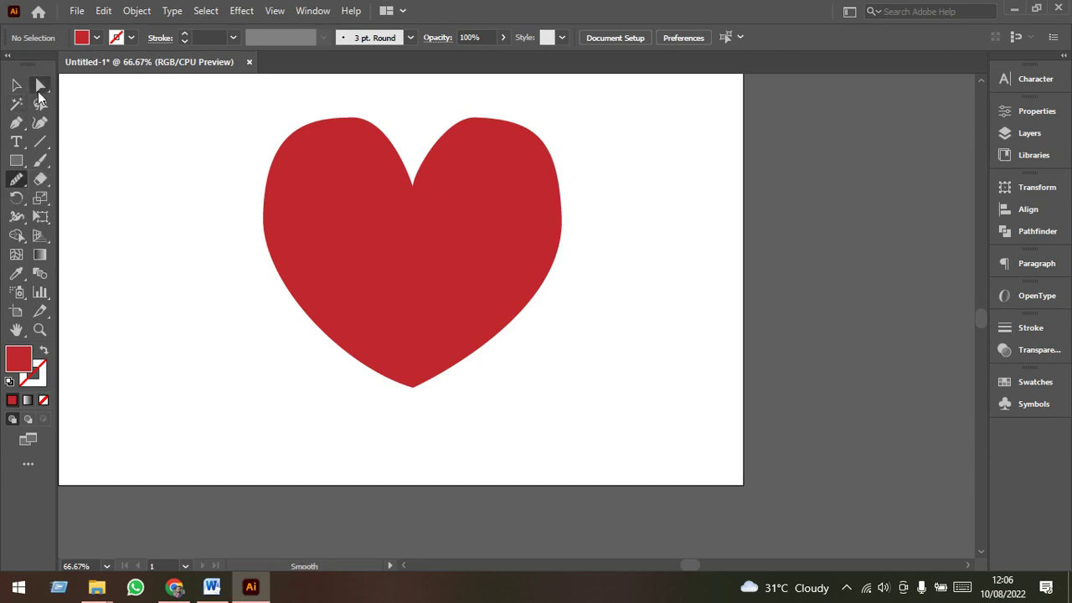
left_click(15, 87)
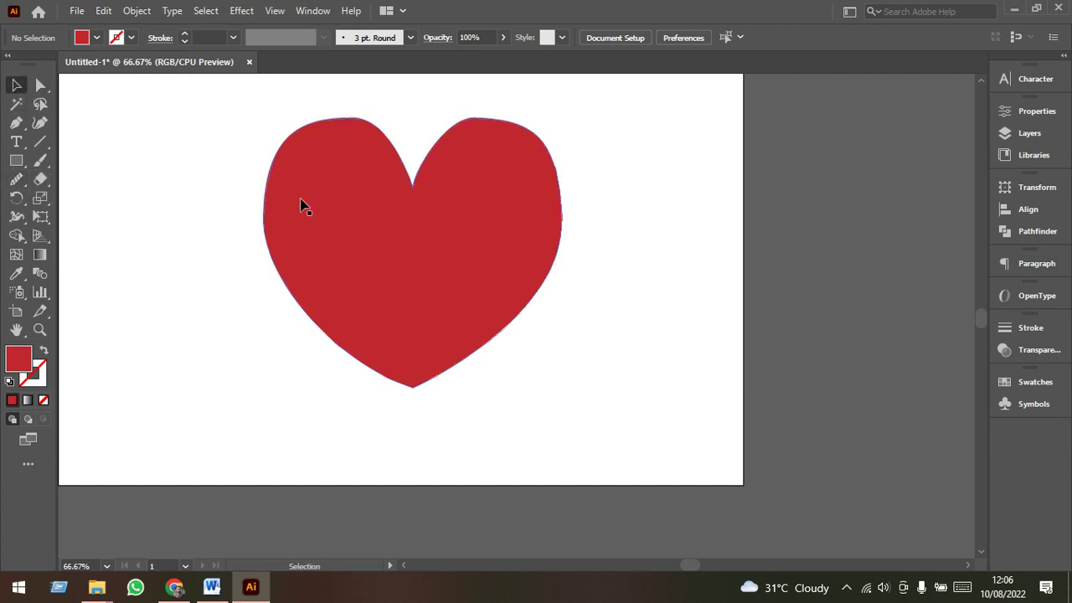
left_click(427, 260)
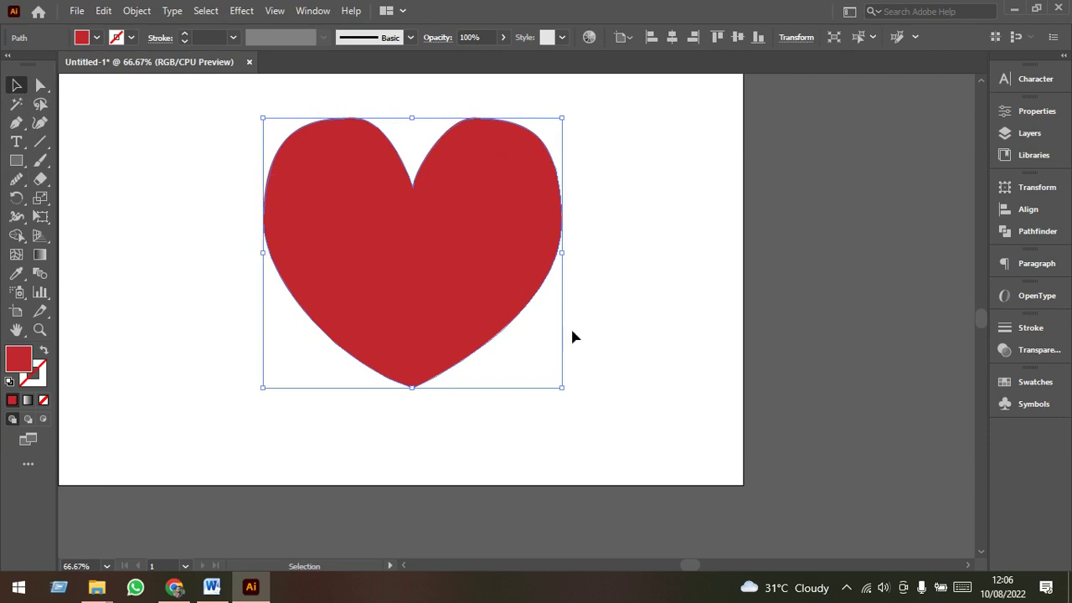
left_click(16, 178)
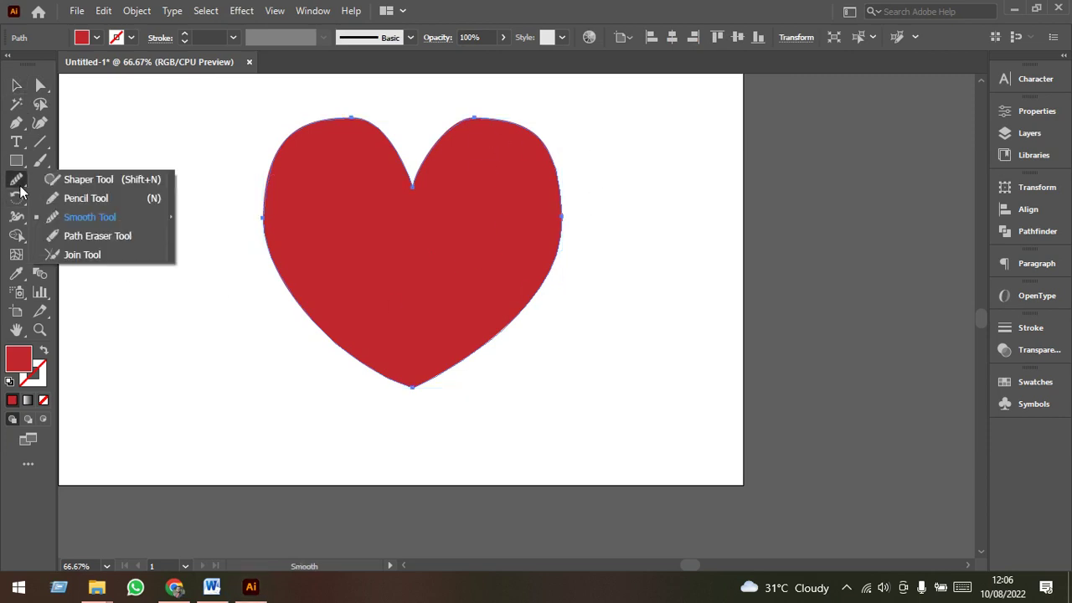
Smooth the heart's upper-left and left edges with the smoothing tool
left_click(87, 220)
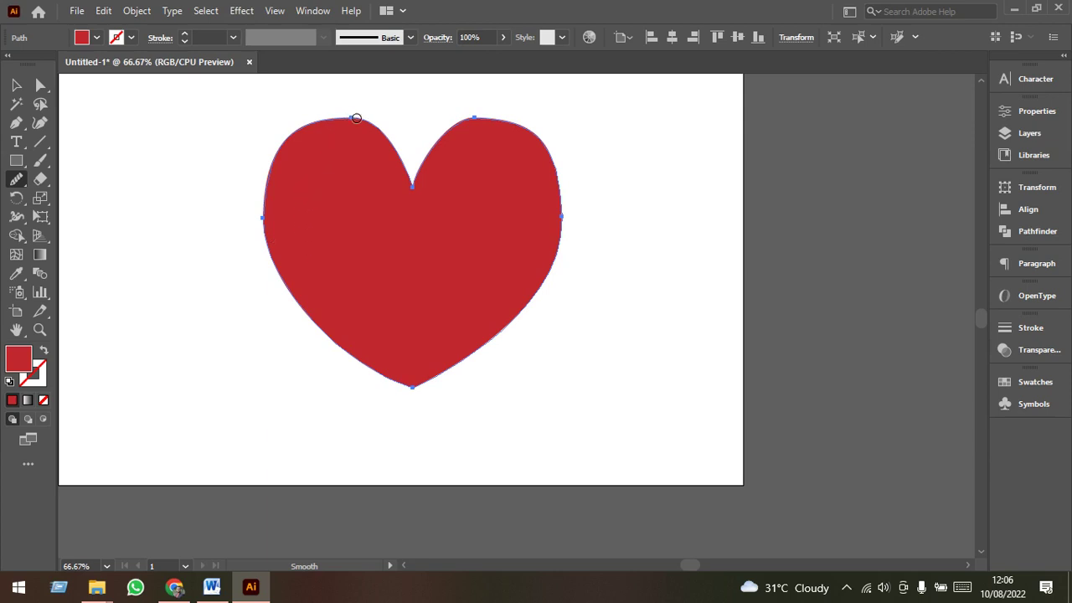
left_click_drag(338, 118, 268, 159)
left_click_drag(269, 227, 315, 319)
key("ctrl+plus")
key("ctrl+plus")
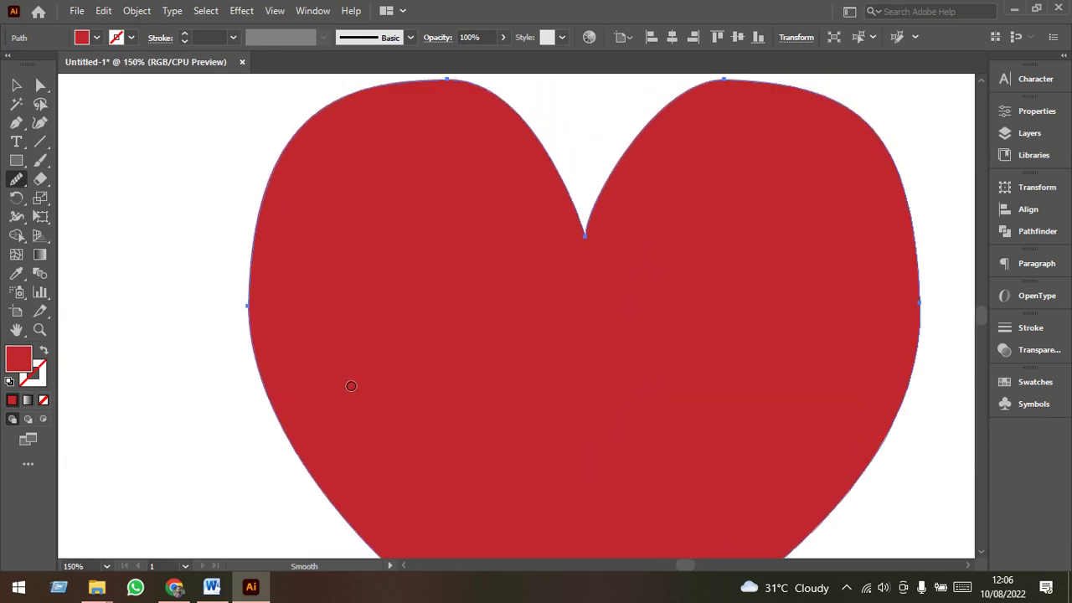
scroll(440, 196, "up", 1)
scroll(268, 286, "down", 1)
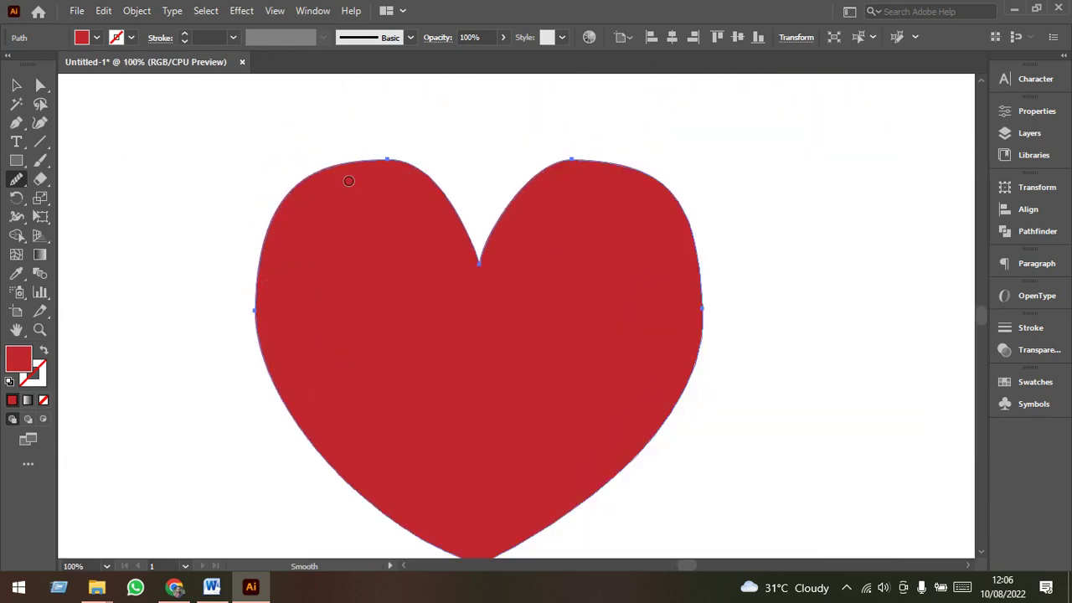
left_click_drag(413, 162, 268, 339)
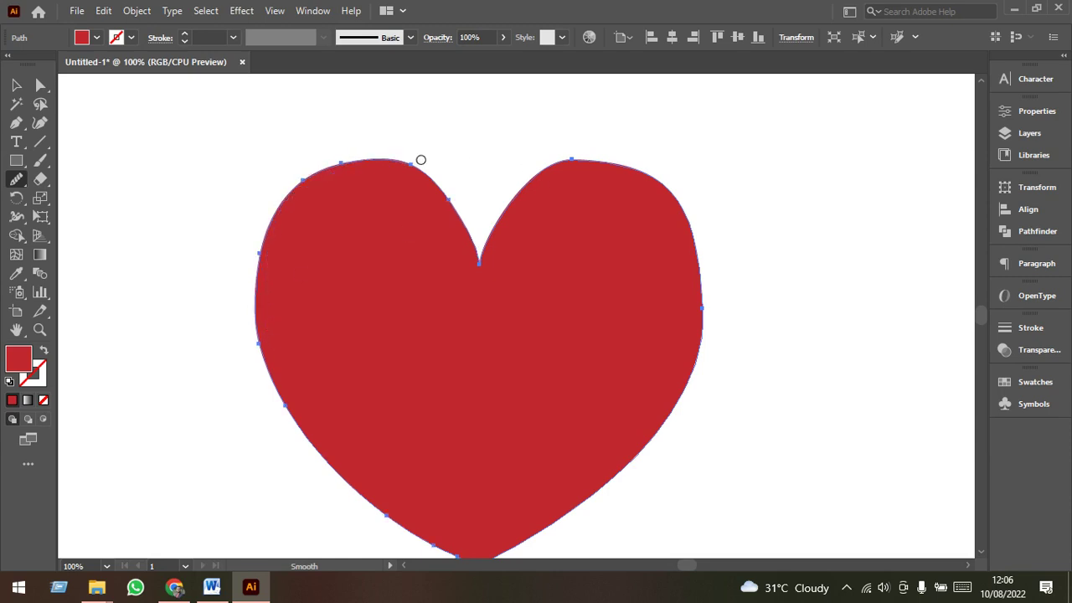
mouse_move(413, 166)
left_mouse_down()
mouse_move(473, 251)
mouse_move(408, 167)
left_mouse_up()
Smooth the right edge, bottom point and inner lobe curves, then reselect the whole heart
mouse_move(484, 256)
left_mouse_down()
mouse_move(590, 158)
mouse_move(707, 319)
left_mouse_up()
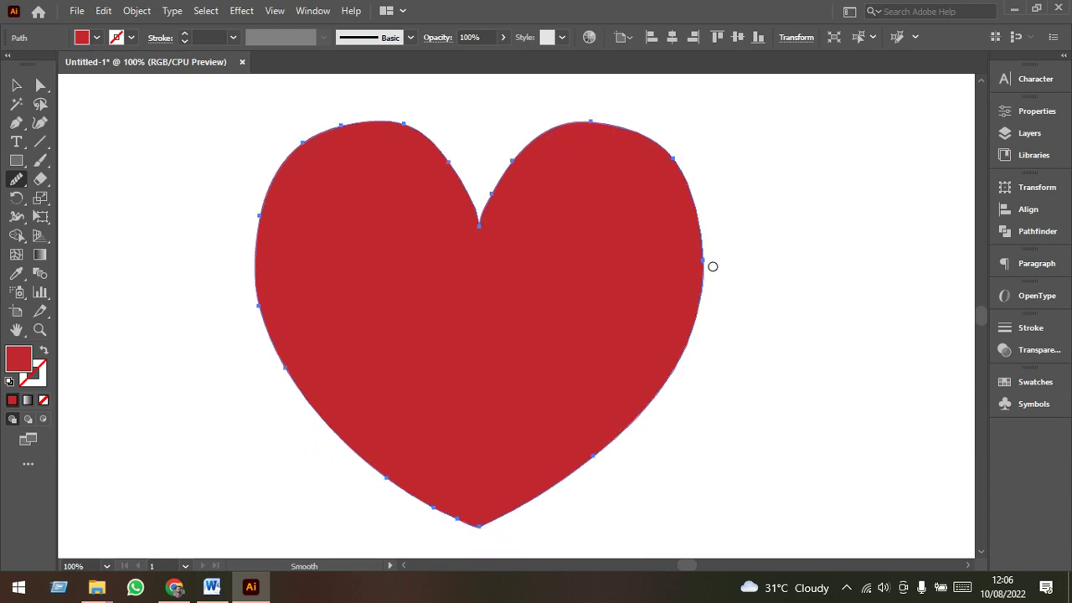
scroll(668, 372, "down", 3)
left_click_drag(620, 371, 478, 467)
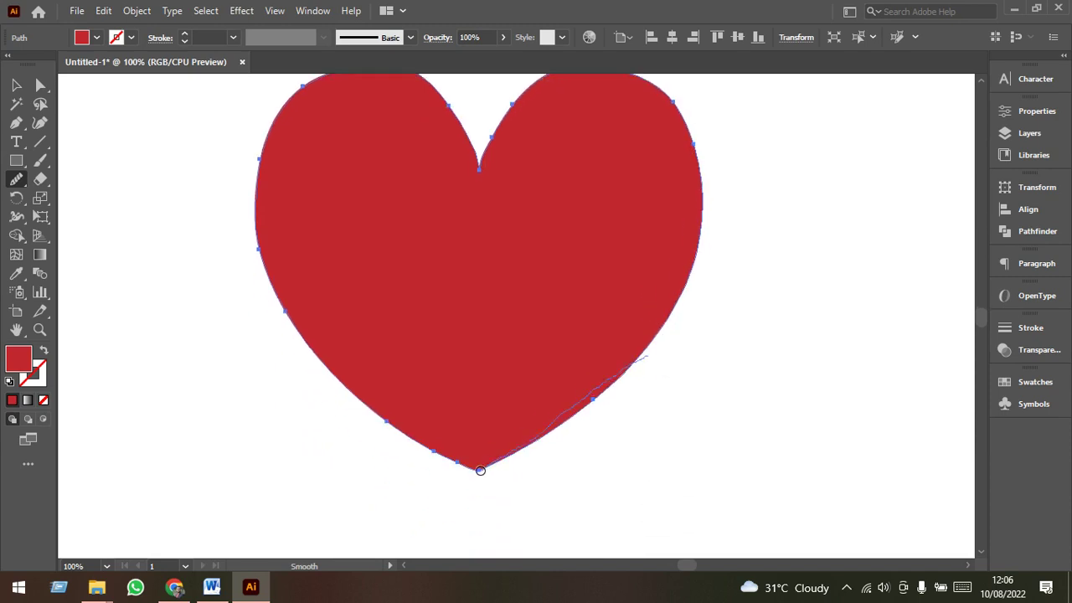
scroll(505, 488, "up", 2)
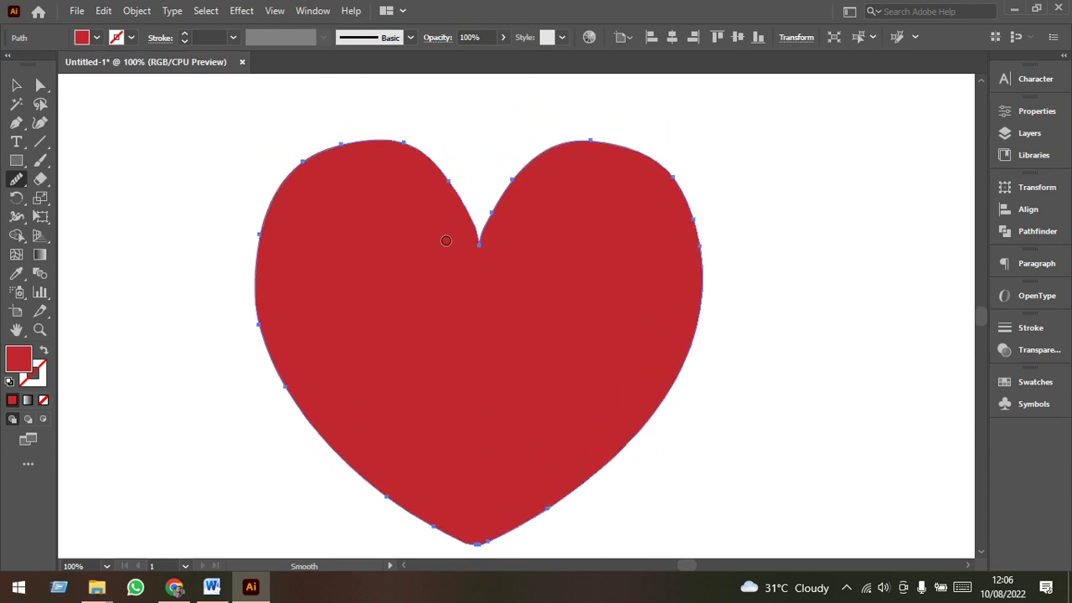
left_click_drag(448, 210, 361, 143)
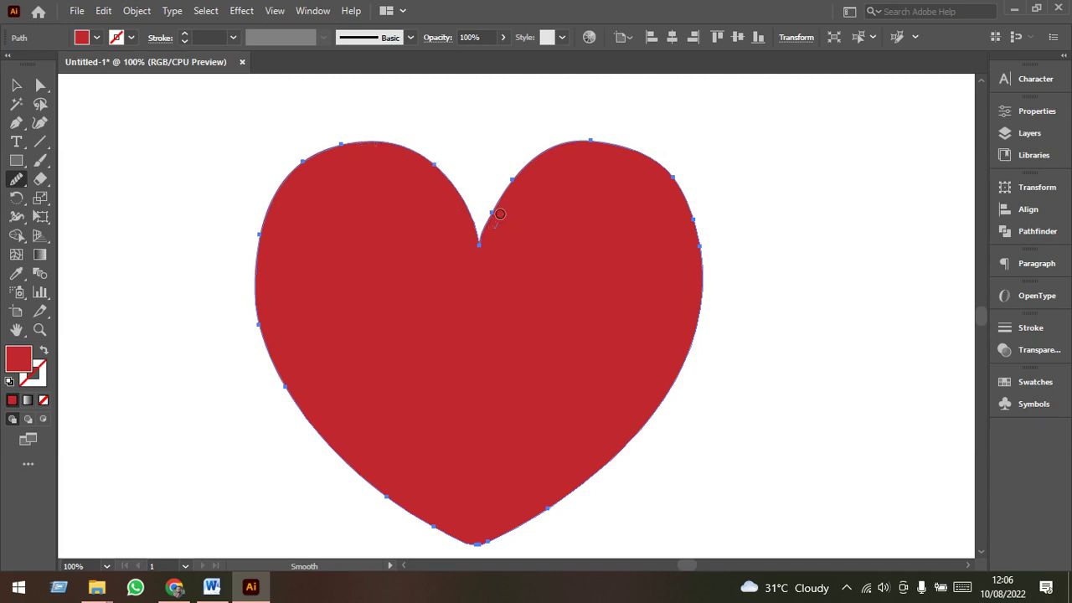
left_click_drag(500, 214, 534, 186)
left_click_drag(585, 137, 674, 175)
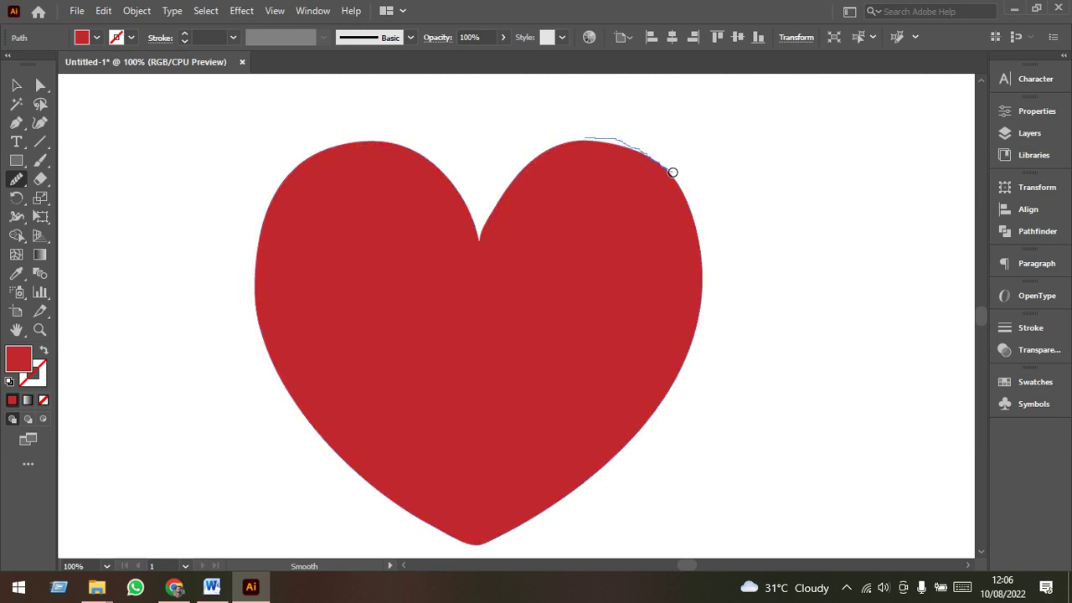
left_click(11, 86)
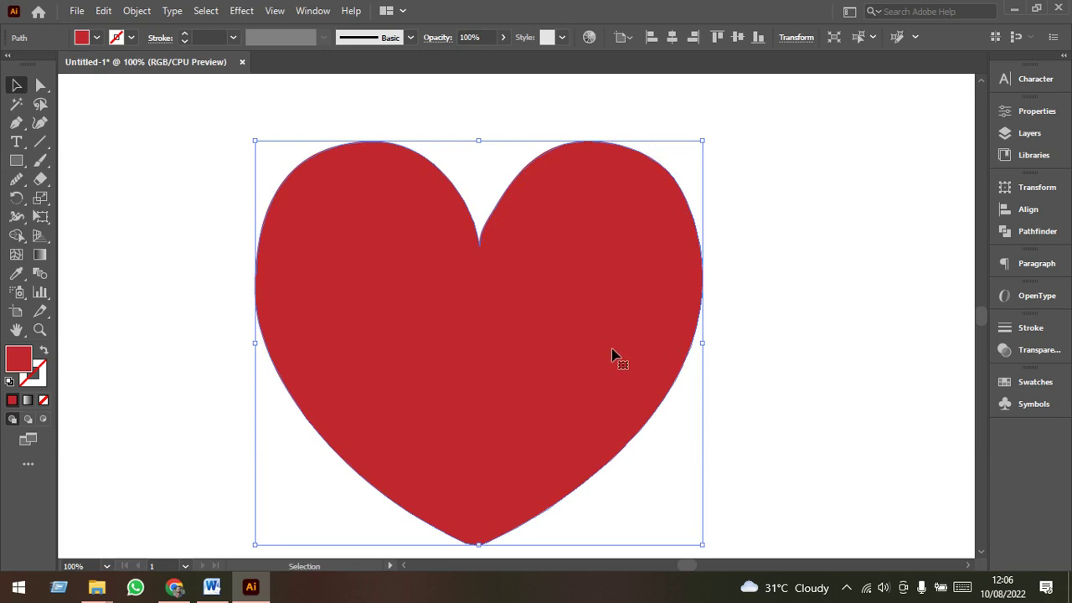
Move the finished heart above the artboard and place the blue bird image on it
left_click(701, 335)
scroll(701, 335, "down", 2)
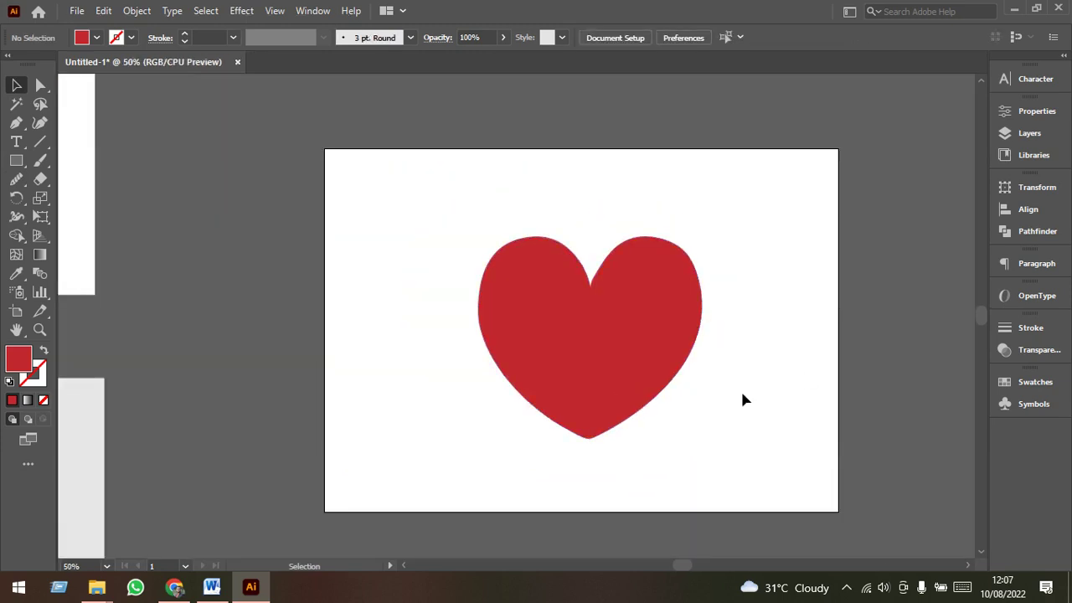
left_click(632, 403)
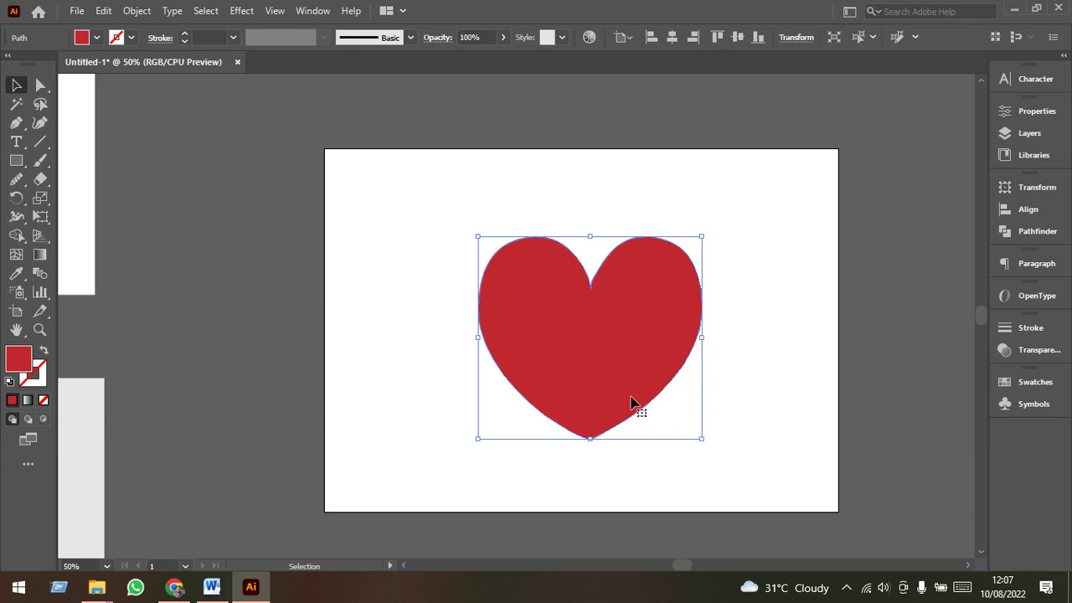
scroll(633, 403, "down", 2)
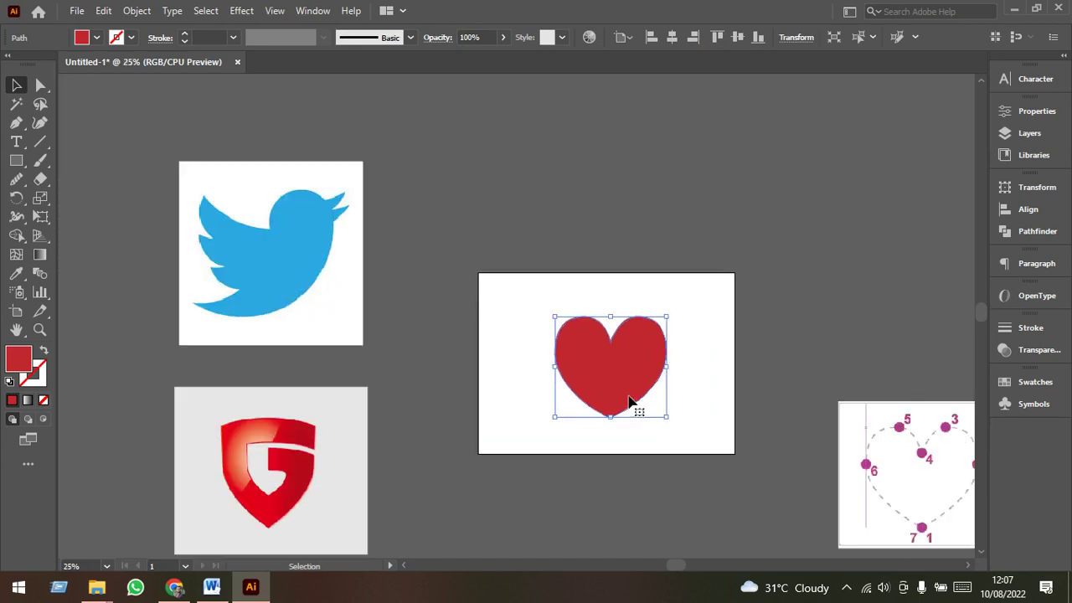
left_click_drag(634, 407, 557, 193)
left_click_drag(342, 257, 662, 370)
Lock the bird image in place with Object > Lock > Selection
scroll(641, 390, "up", 1)
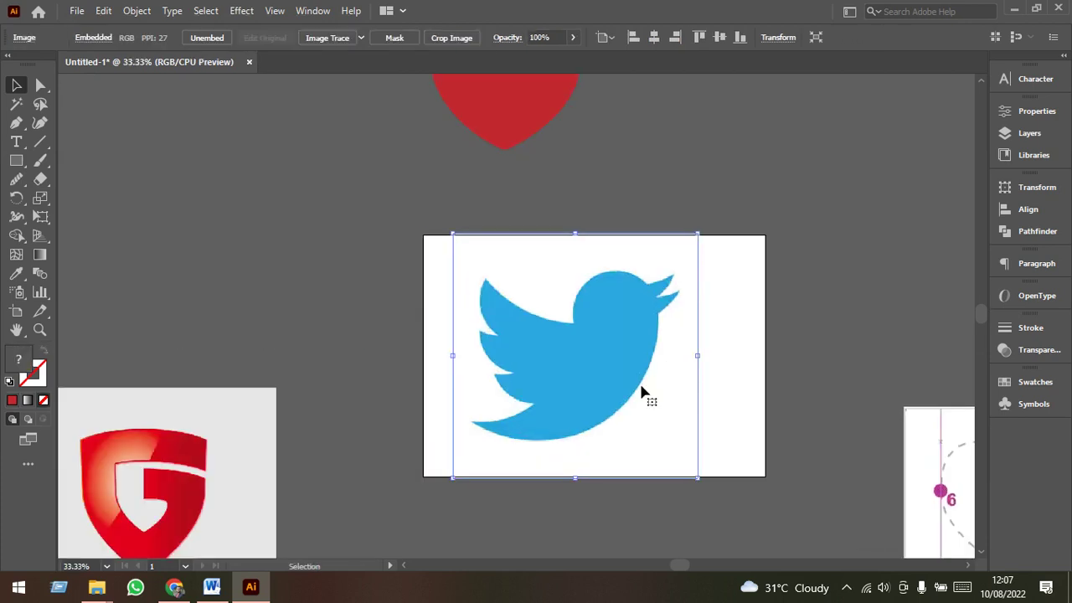
scroll(641, 391, "up", 1)
scroll(624, 377, "up", 1)
scroll(480, 360, "down", 1)
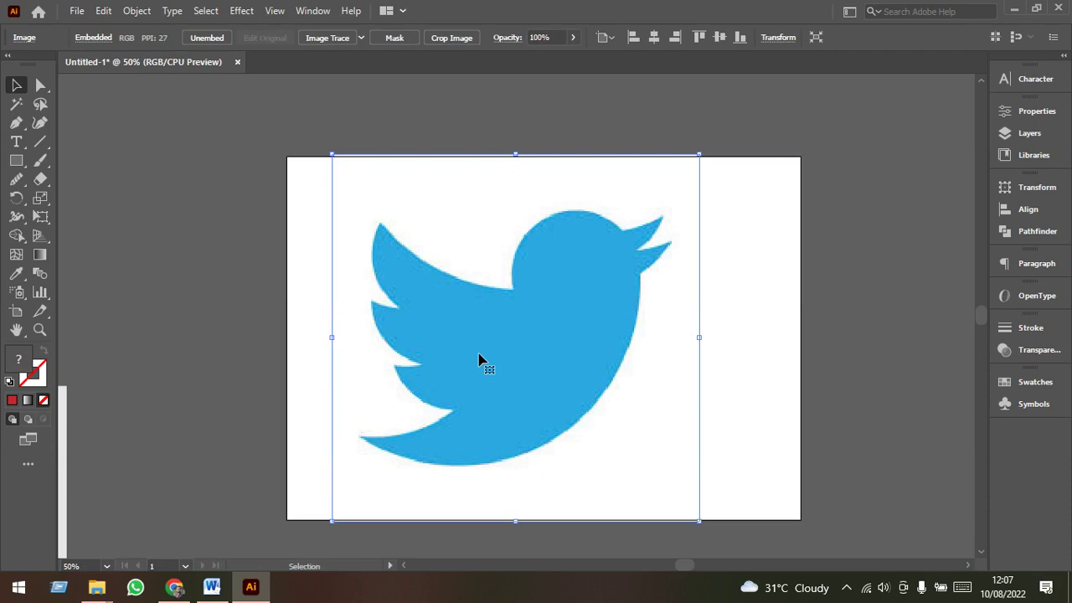
left_click(103, 11)
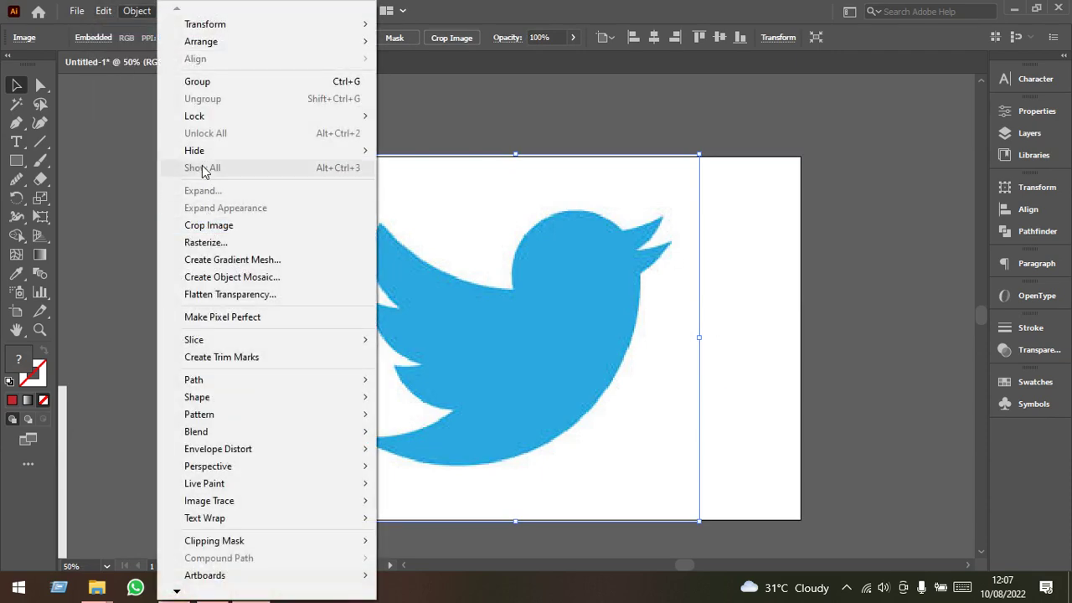
mouse_move(195, 116)
left_click(409, 114)
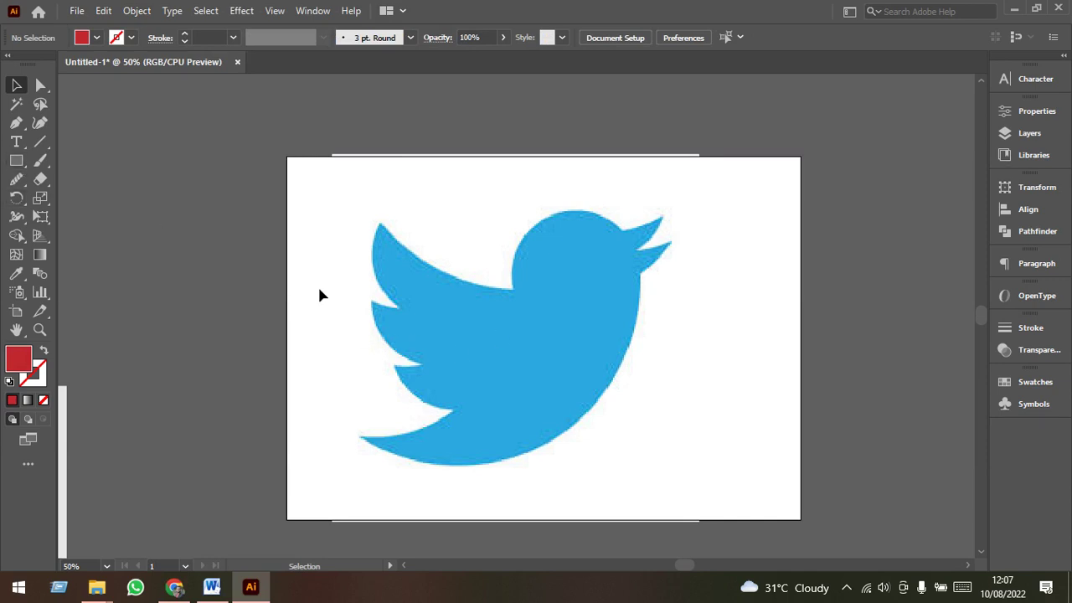
Start a Pen path where wing meets back and curve it to a sharp wing tip
left_click(15, 125)
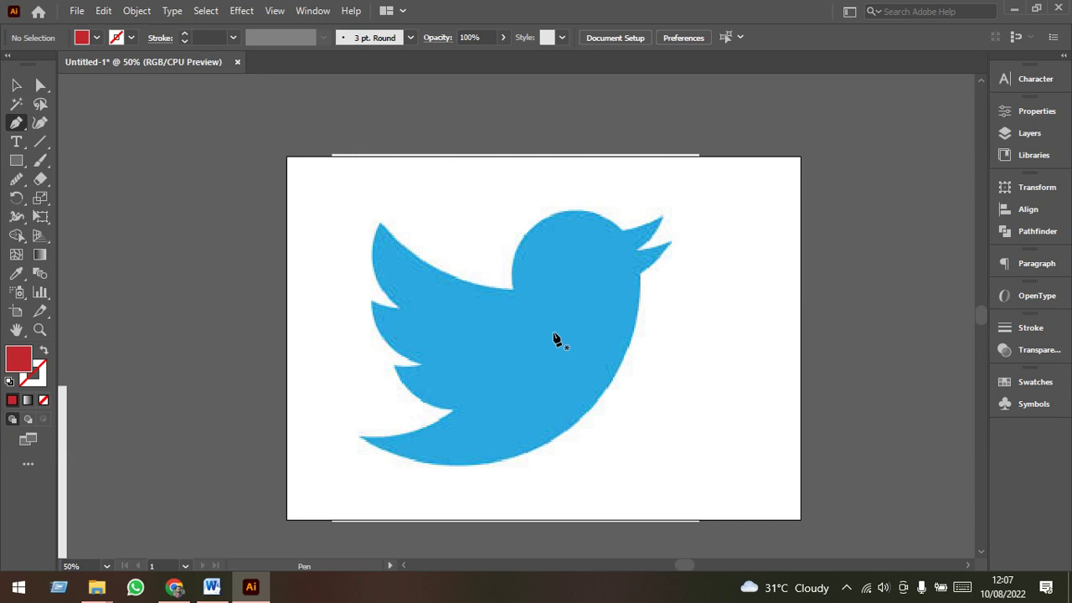
left_click(515, 339)
left_click(514, 292)
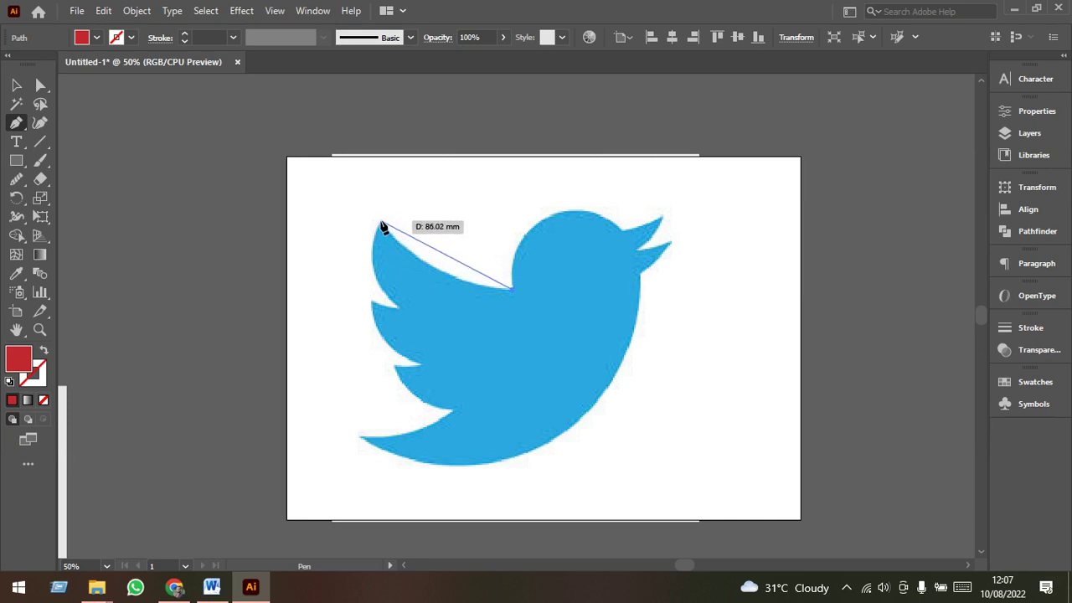
left_click_drag(381, 225, 333, 161)
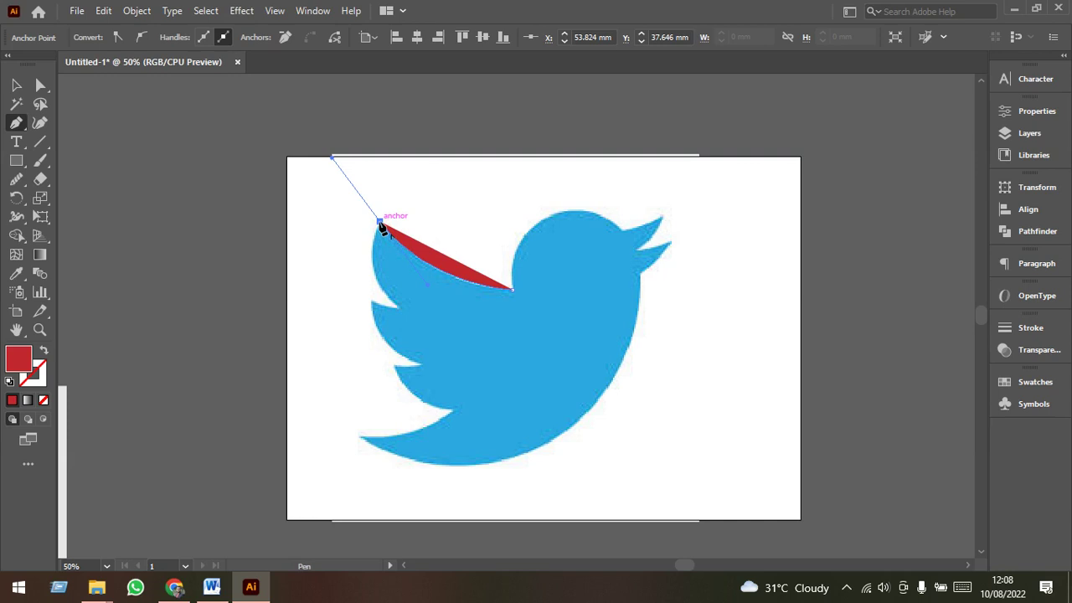
mouse_move(379, 225)
left_mouse_down()
mouse_move(403, 313)
mouse_move(419, 318)
left_mouse_up()
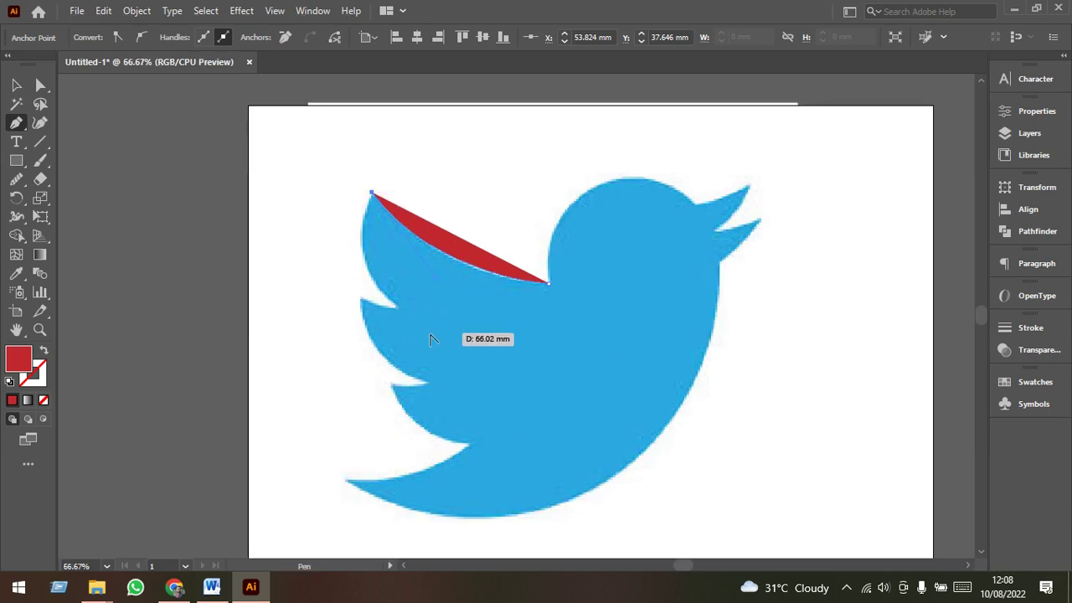
scroll(419, 326, "up", 3)
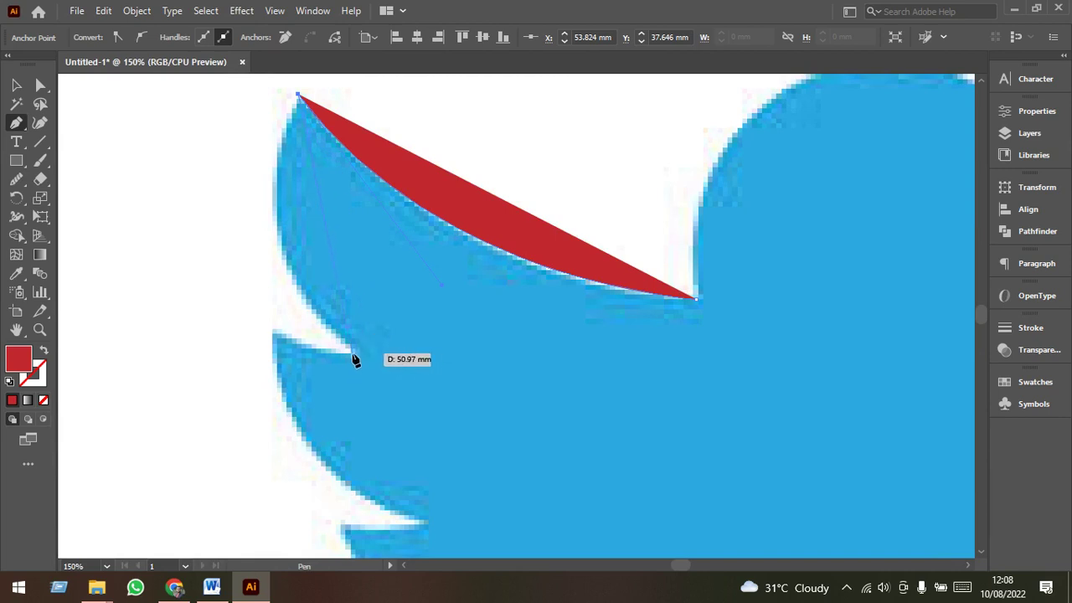
mouse_move(363, 355)
left_mouse_down()
mouse_move(353, 358)
mouse_move(497, 466)
left_mouse_up()
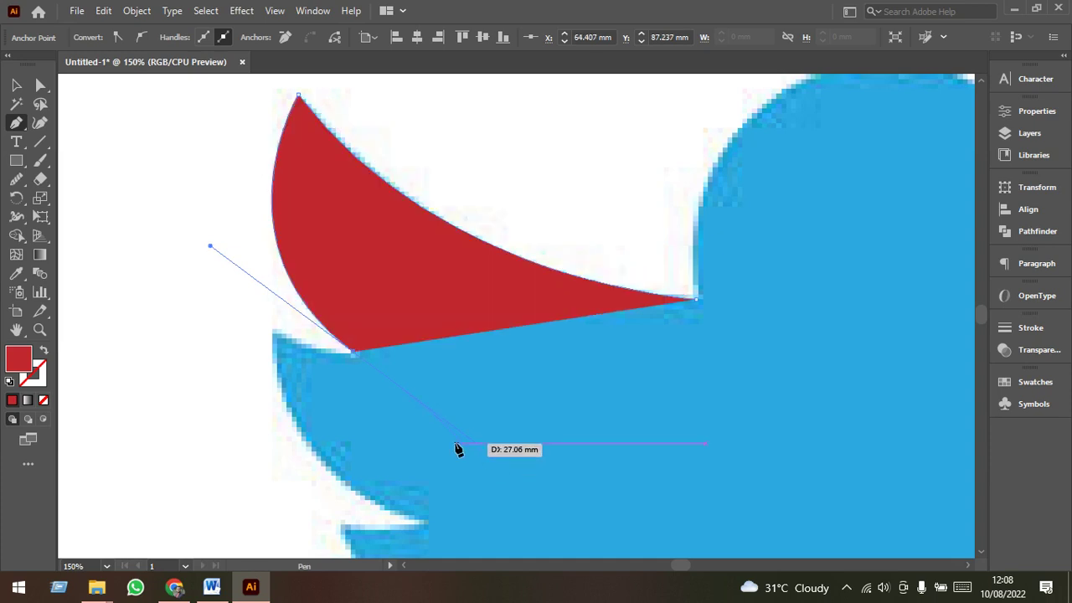
left_click(353, 351)
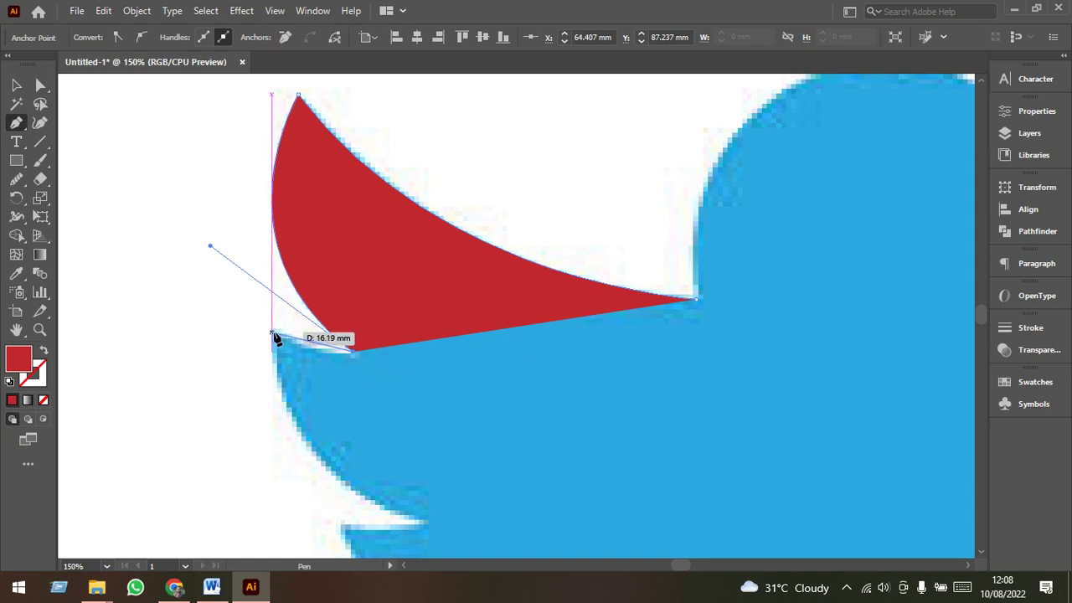
Trace the wing's feather notches and tips as curved segments with sharp corners
left_click(273, 334)
left_click_drag(273, 335, 237, 305)
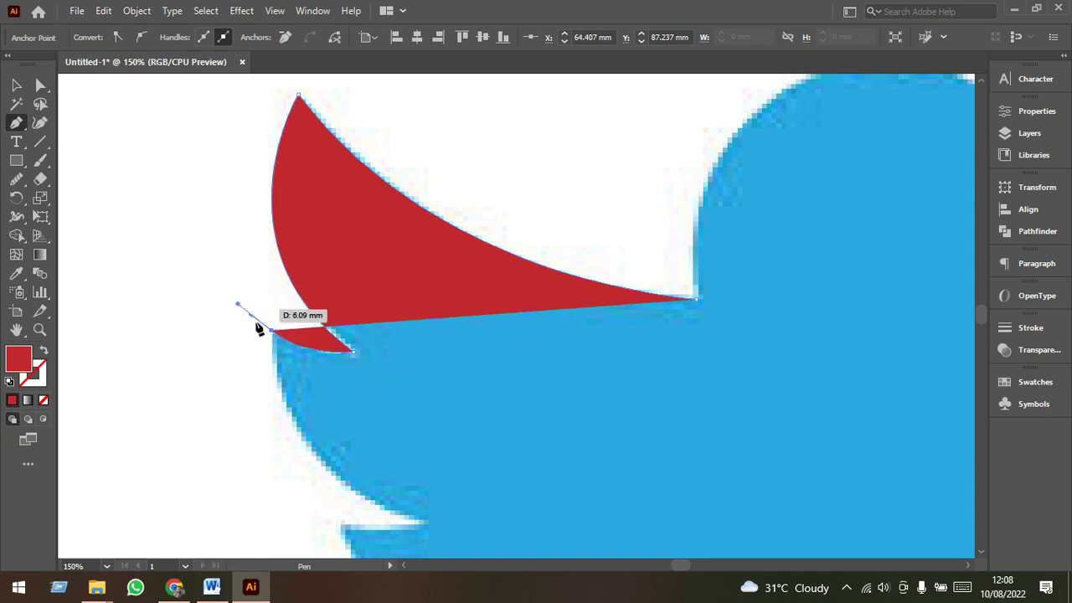
left_click(273, 333, "alt")
left_click_drag(340, 428, 268, 280)
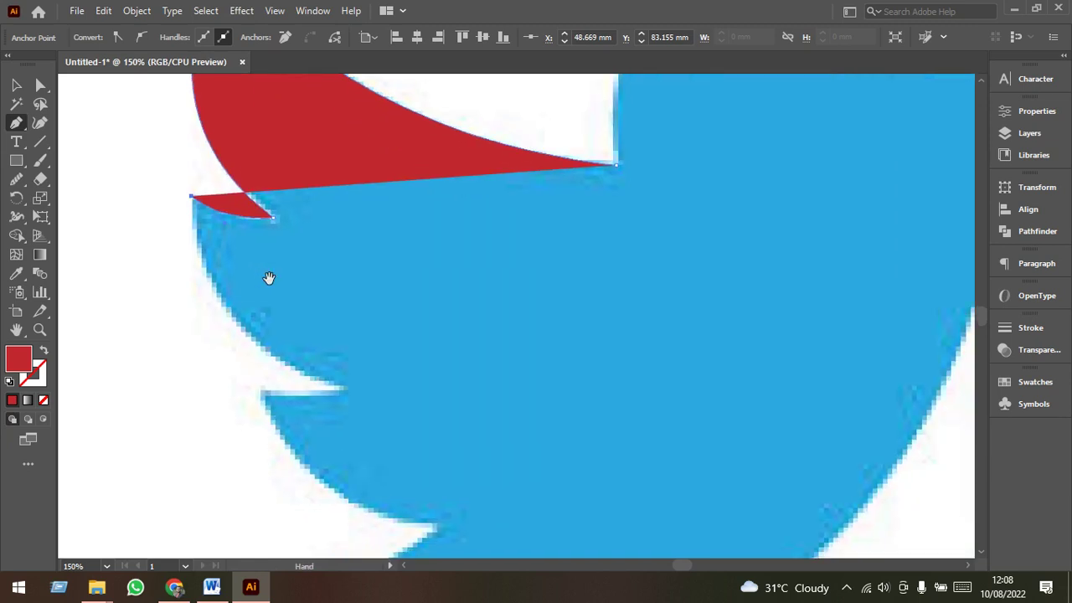
mouse_move(343, 388)
left_mouse_down()
mouse_move(496, 423)
mouse_move(507, 444)
left_mouse_up()
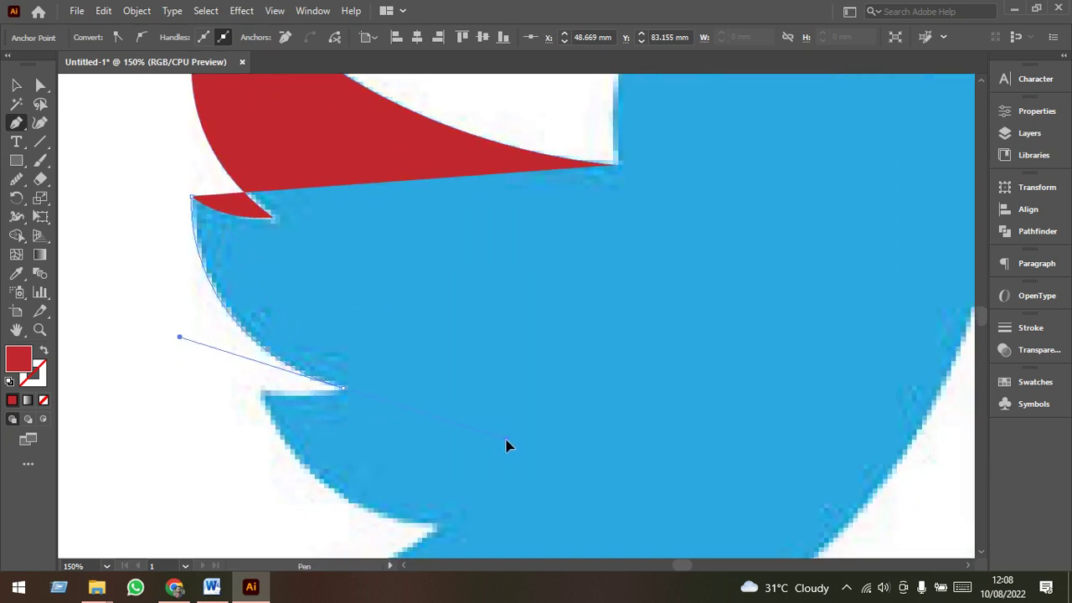
left_click(345, 390)
scroll(319, 373, "down", 2)
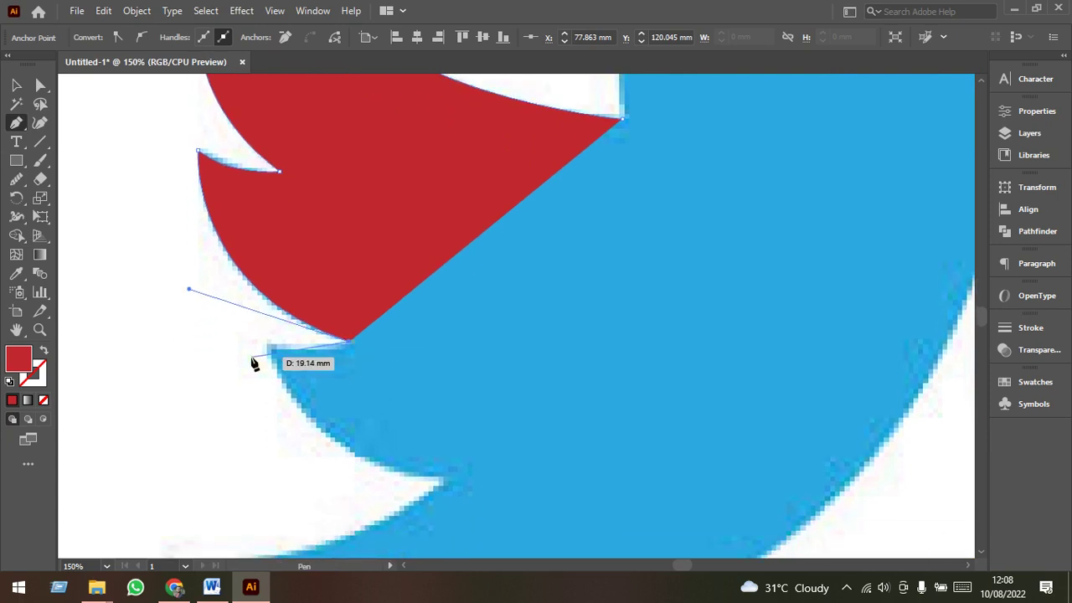
mouse_move(270, 347)
left_mouse_down()
mouse_move(240, 338)
mouse_move(196, 241)
left_mouse_up()
left_click(301, 372)
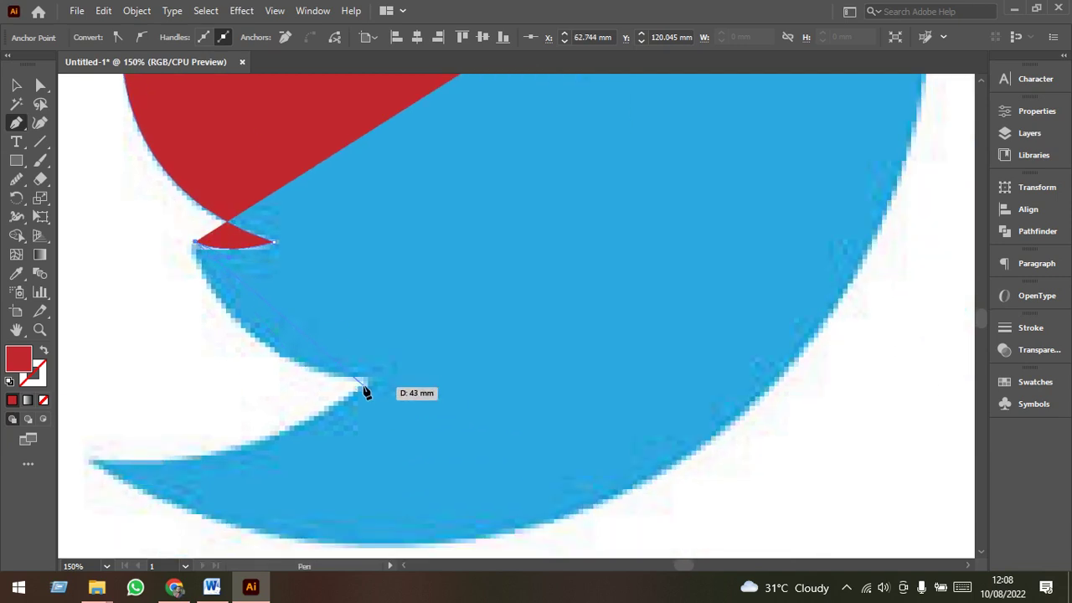
Continue the path along the lower feather edge and tail tip, then curve along the belly
left_click(366, 381)
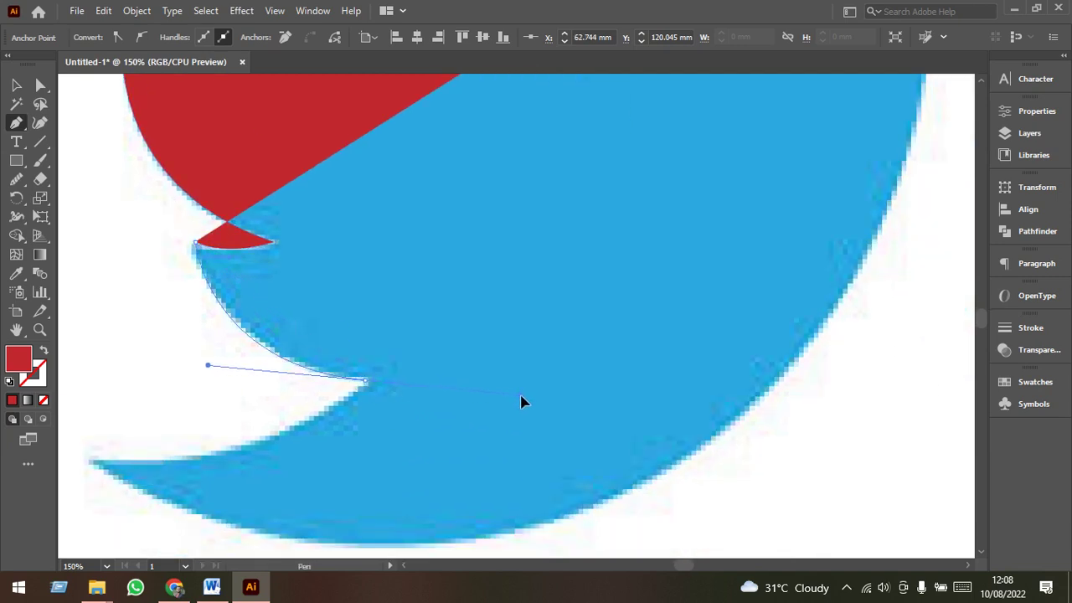
left_click_drag(434, 393, 522, 397)
left_click_drag(365, 384, 508, 329)
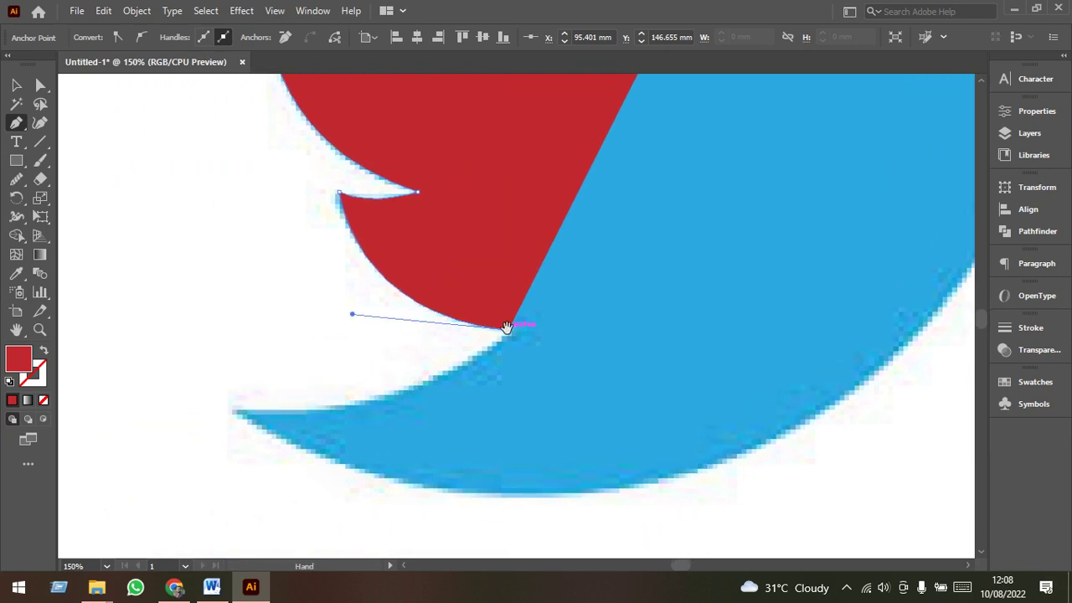
mouse_move(235, 412)
left_mouse_down()
mouse_move(186, 379)
mouse_move(193, 408)
left_mouse_up()
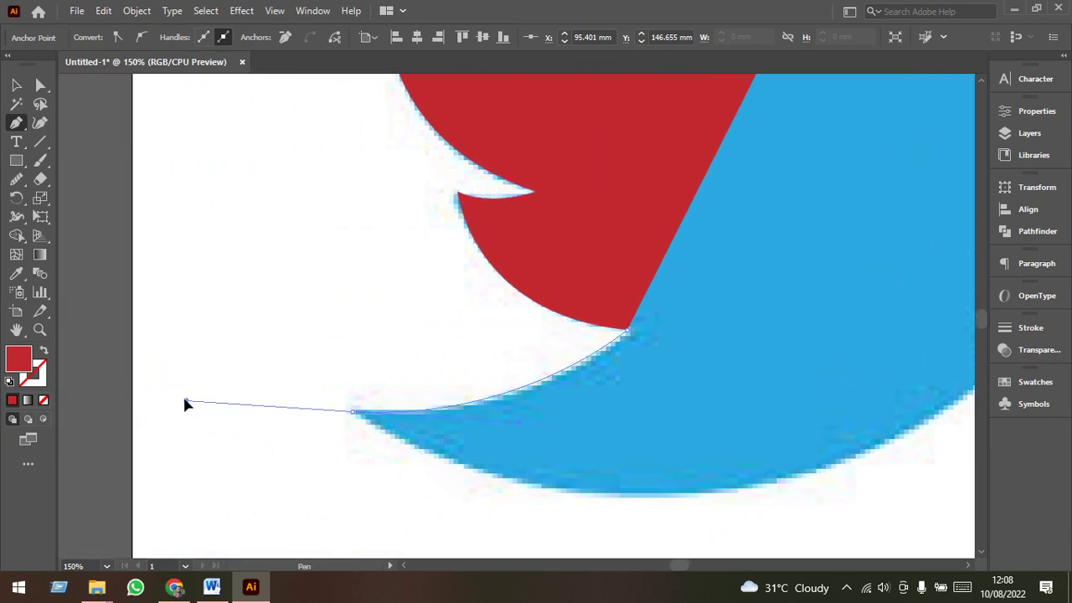
left_click_drag(194, 408, 178, 391)
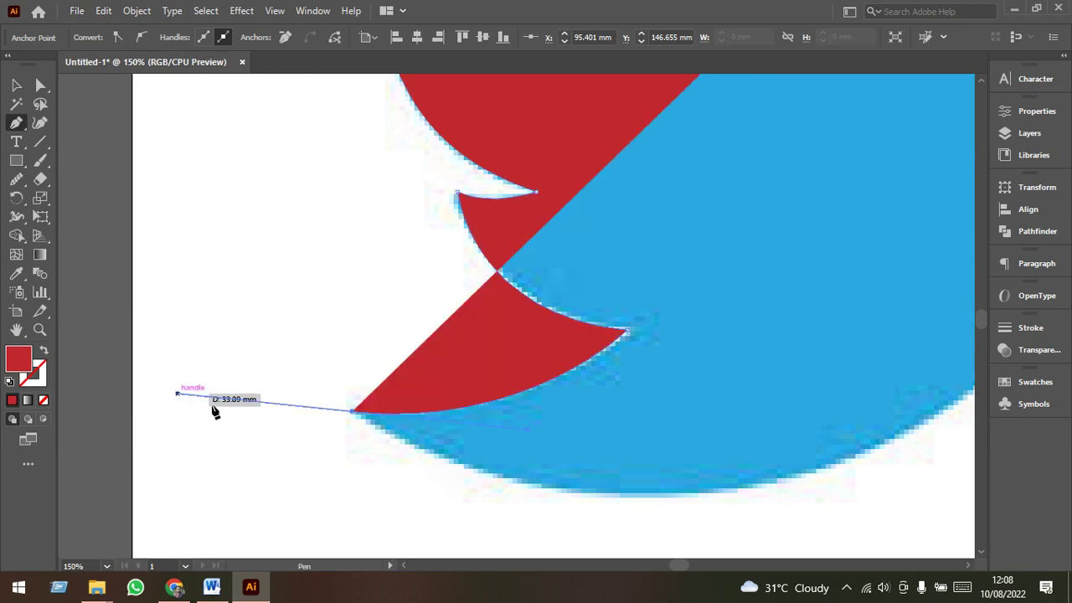
left_click(351, 412)
key("ctrl+minus")
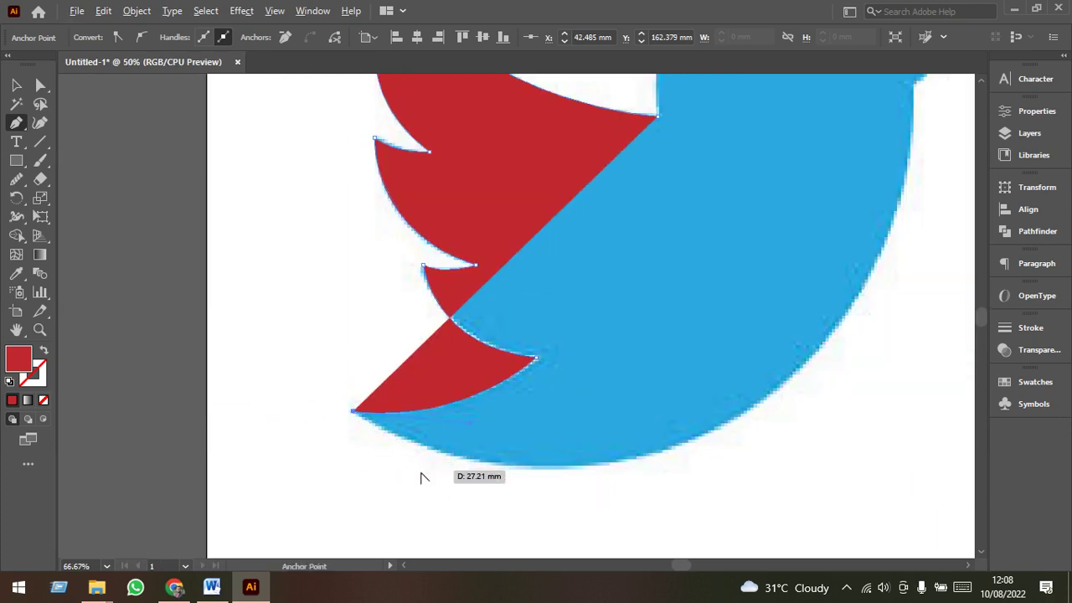
key("ctrl+minus")
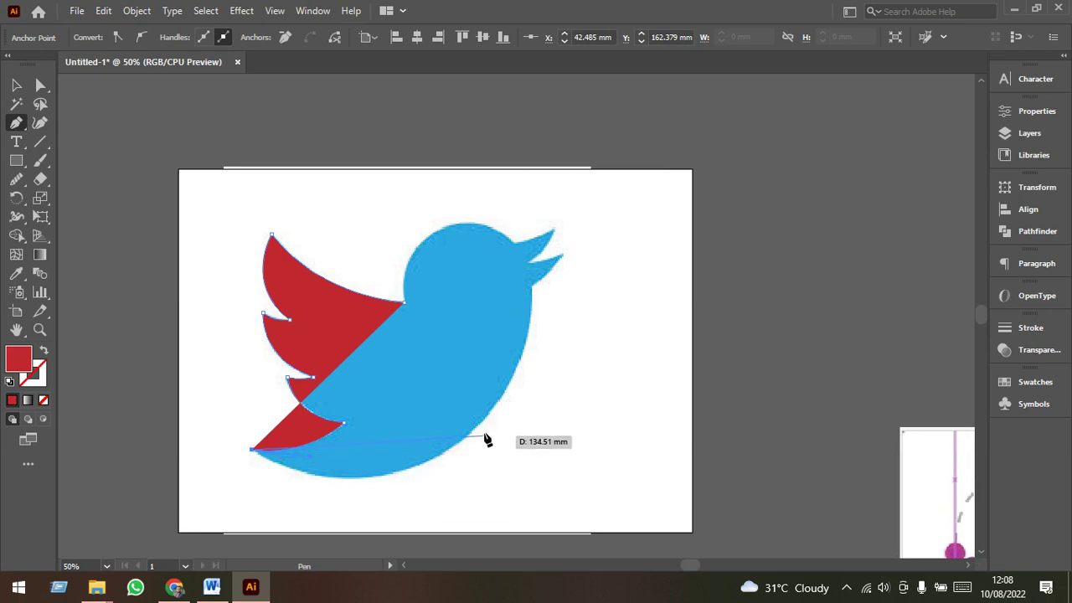
mouse_move(482, 420)
left_mouse_down()
mouse_move(576, 376)
mouse_move(597, 312)
left_mouse_up()
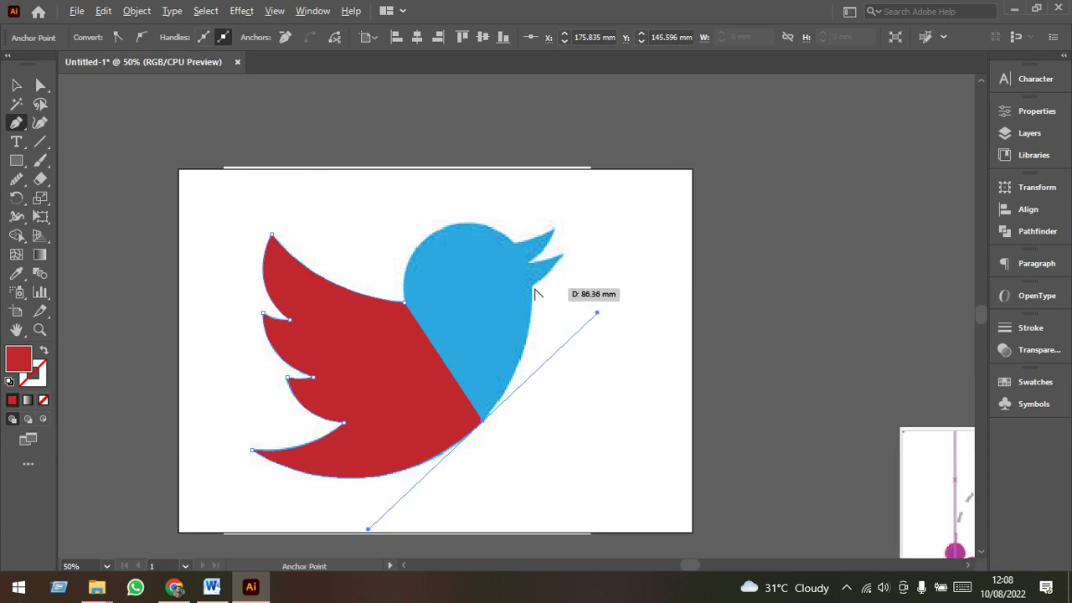
Shorten the belly handle and add anchors up the chest to the lower beak tip
scroll(533, 293, "up", 1, "alt")
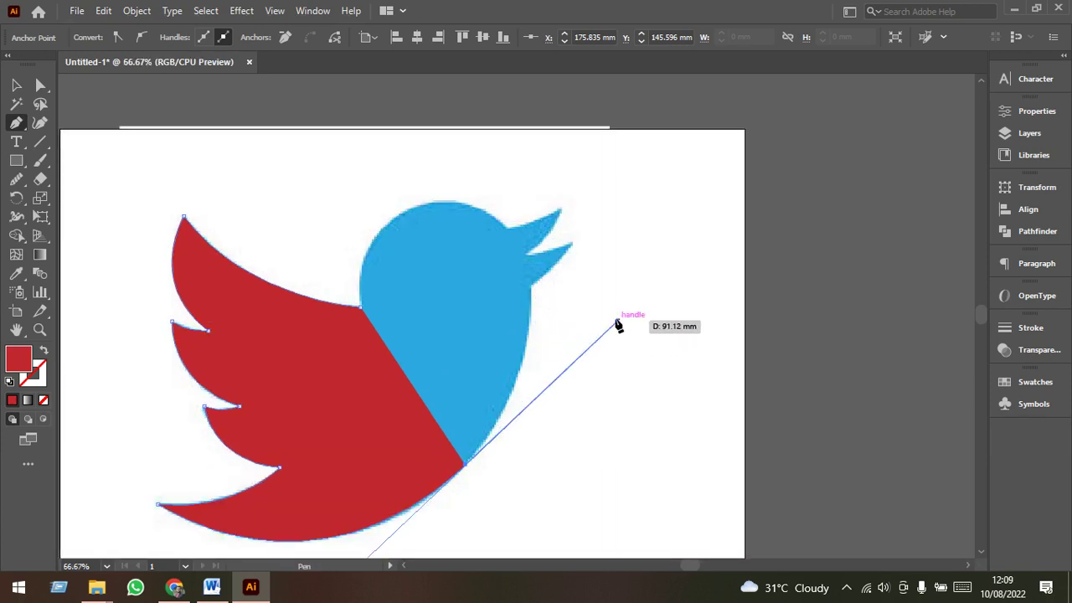
left_click_drag(617, 323, 491, 444)
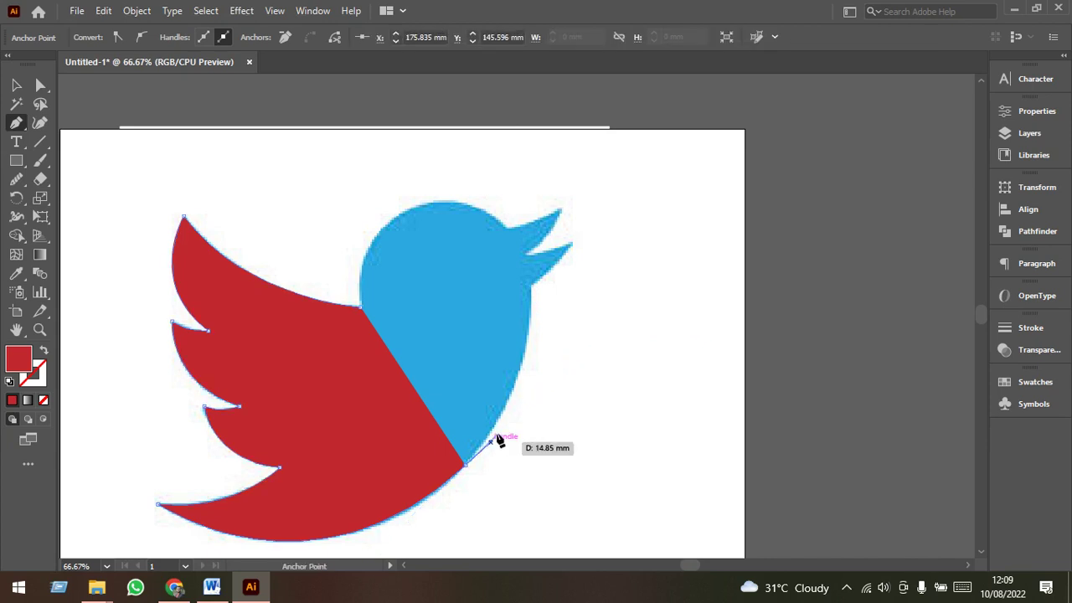
mouse_move(532, 289)
left_mouse_down()
mouse_move(519, 259)
mouse_move(520, 209)
mouse_move(531, 209)
left_mouse_up()
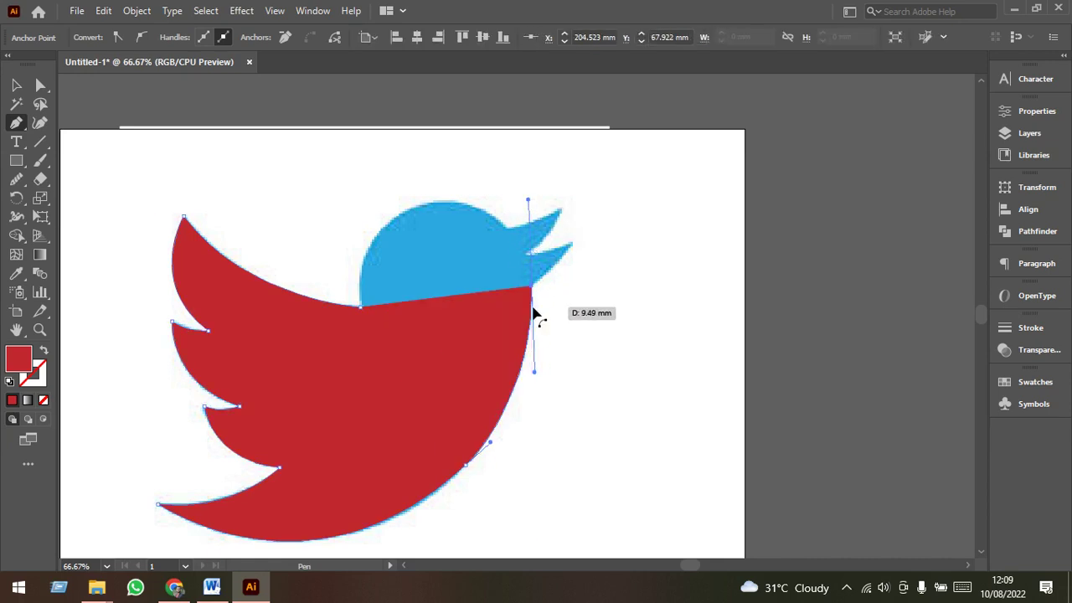
scroll(536, 311, "up", 2, "alt")
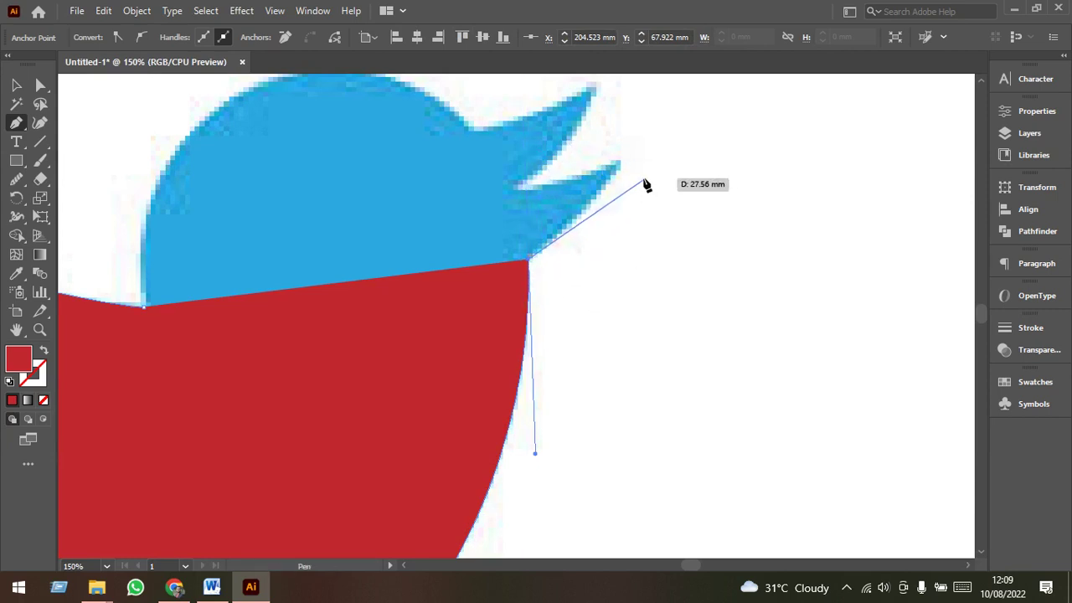
left_click(618, 166)
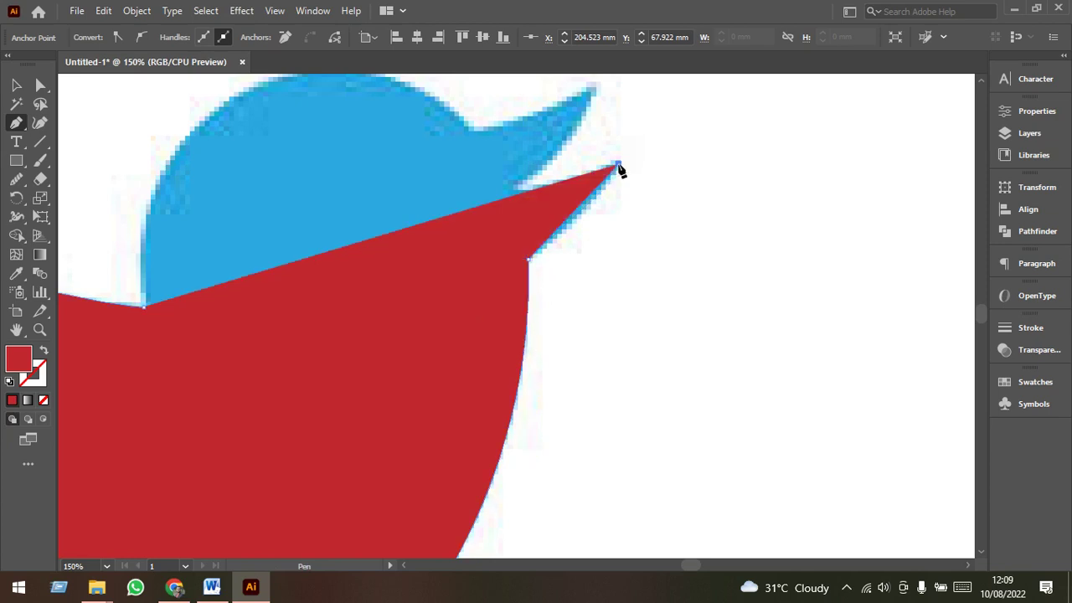
Set the path's fill to None and trace the beak notch and upper beak tip as corners
left_click(43, 401)
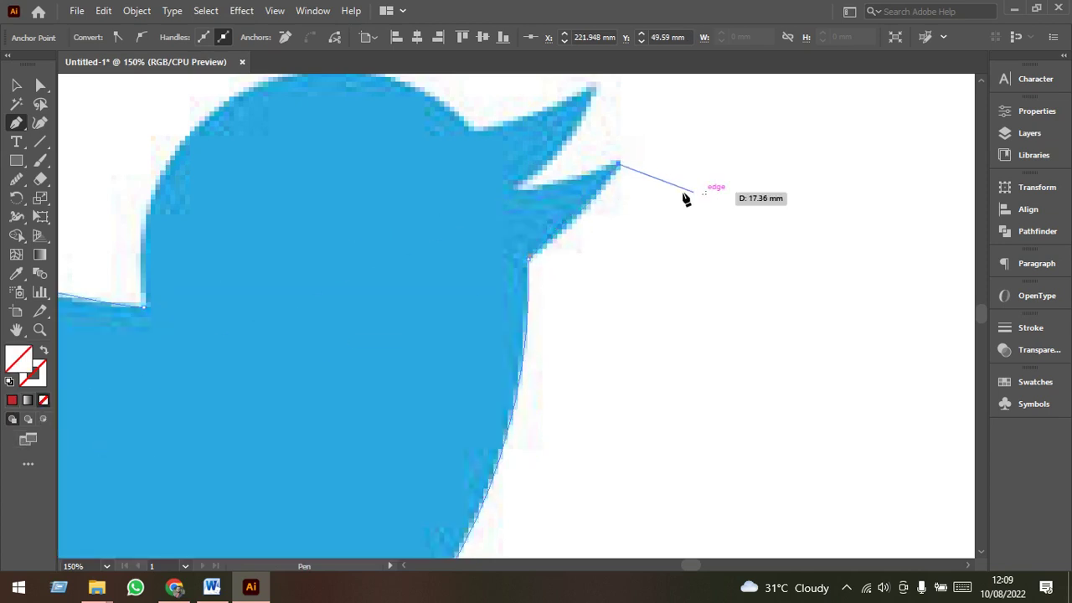
left_click(515, 188)
left_click_drag(519, 192, 498, 324)
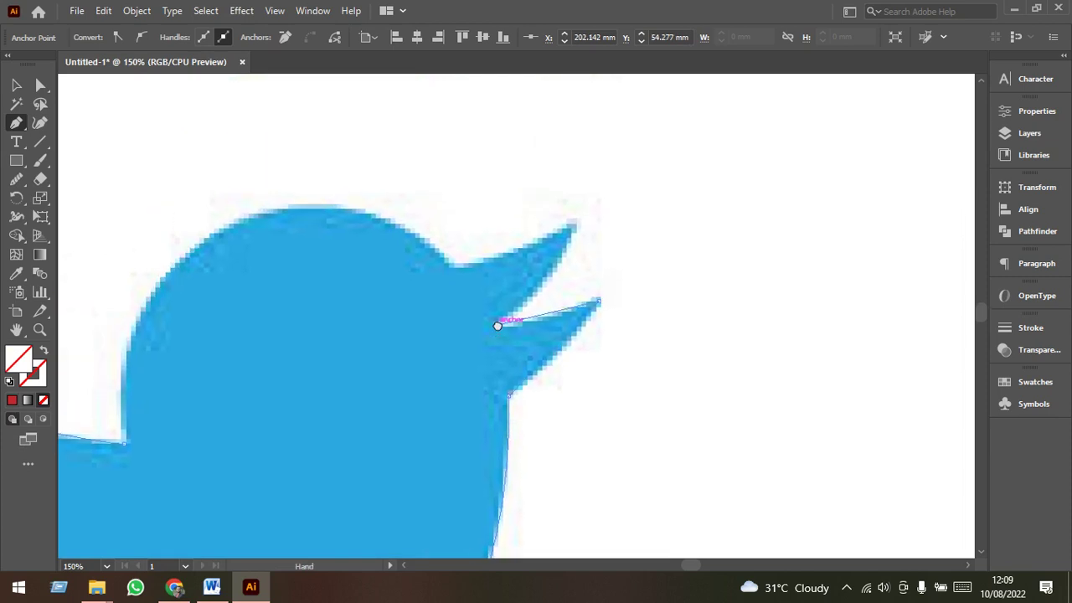
left_click_drag(576, 225, 580, 178)
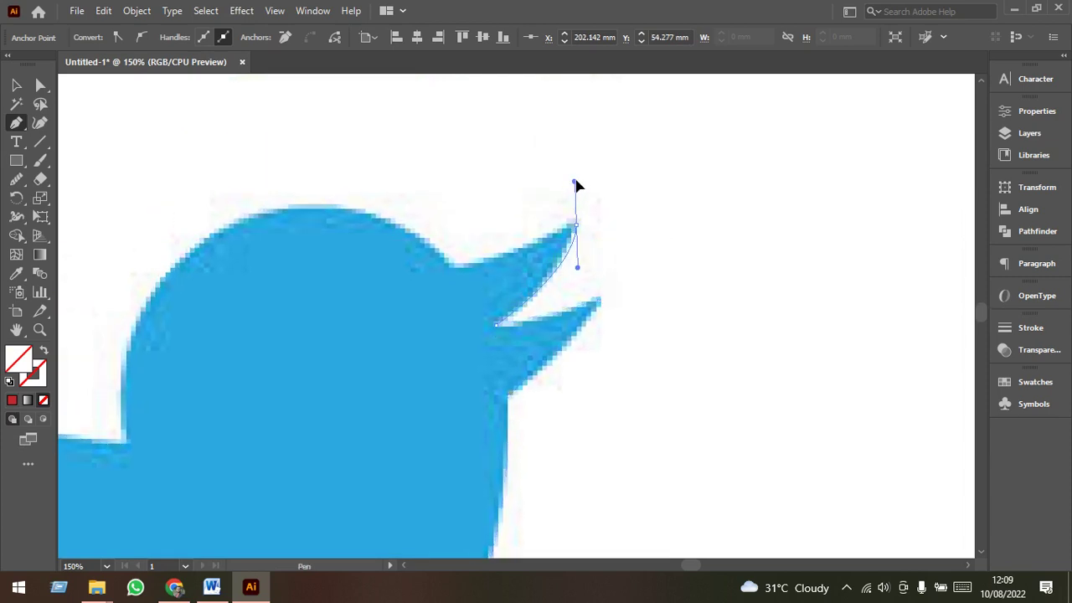
left_click(575, 224)
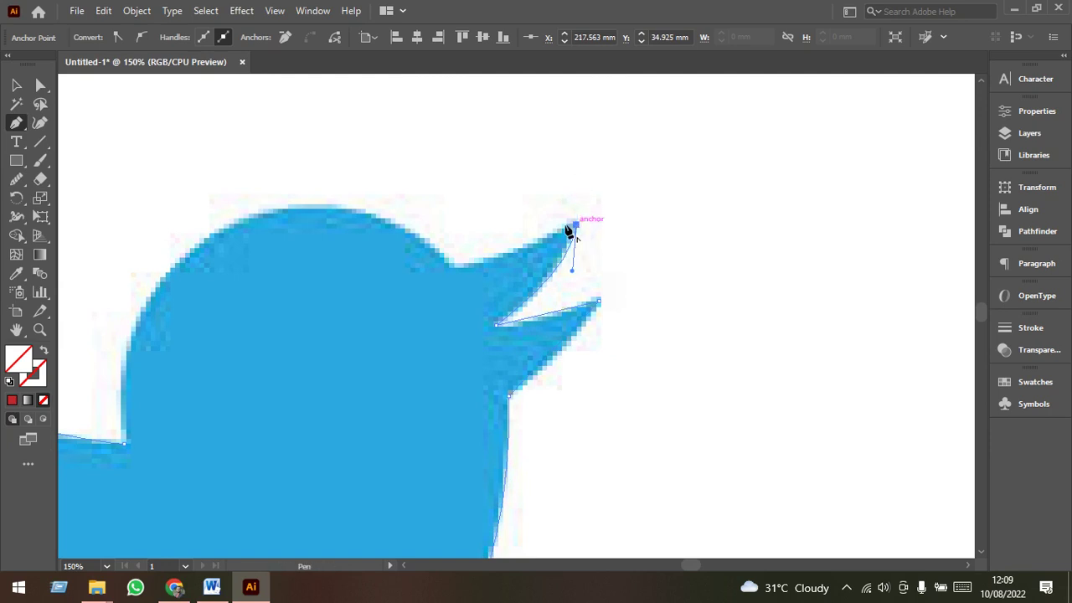
left_click(455, 269)
left_click(434, 267, "ctrl")
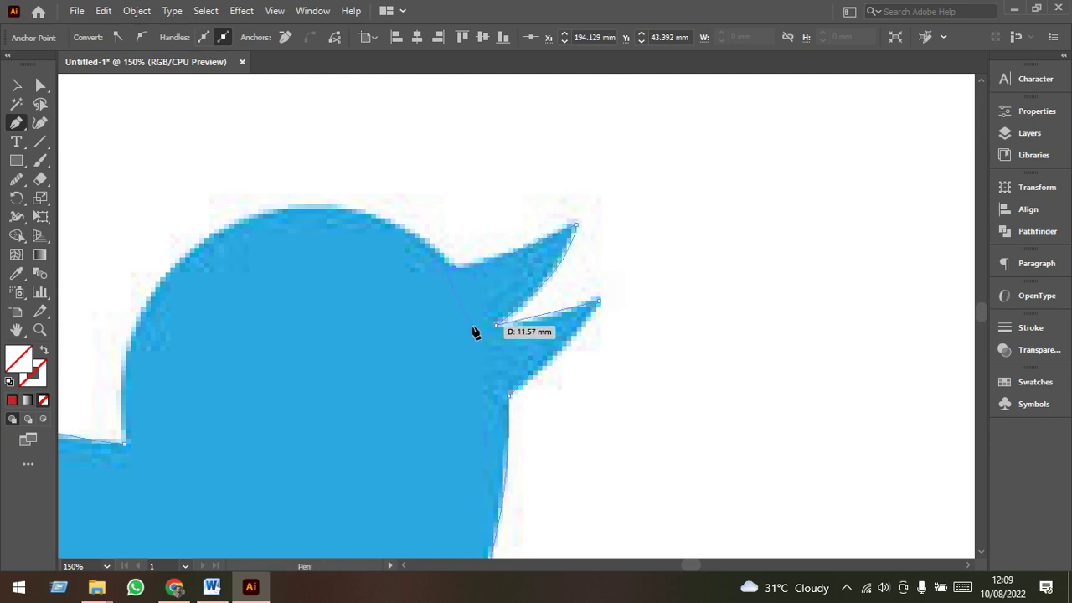
Curve the path over the head down to the wing-neck corner, then select the closed path
left_click_drag(474, 329, 746, 284)
scroll(557, 283, "down", 1)
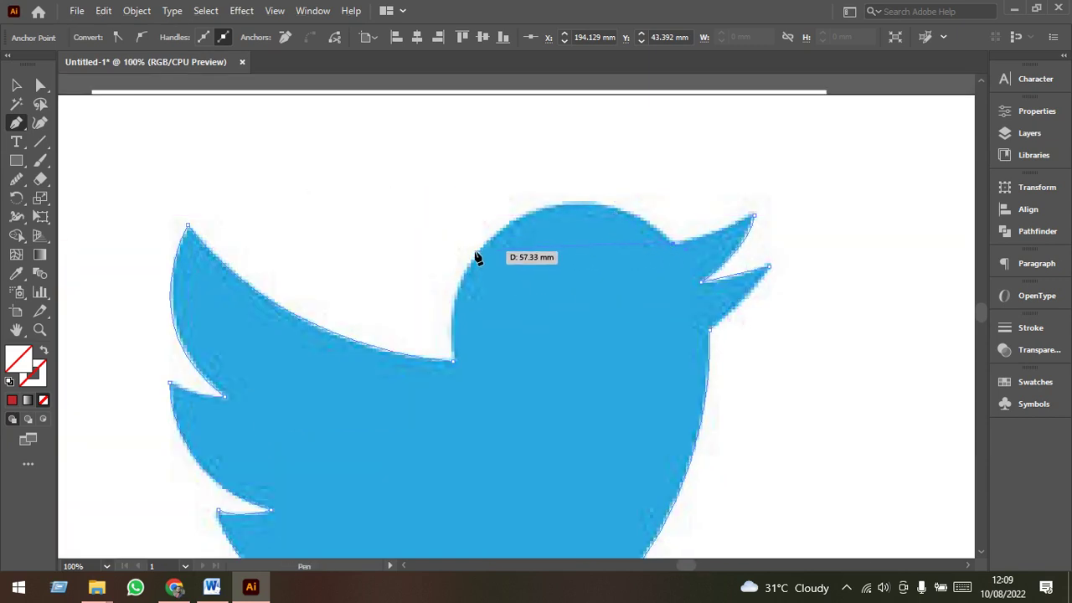
mouse_move(475, 252)
left_mouse_down()
mouse_move(379, 362)
mouse_move(354, 364)
left_mouse_up()
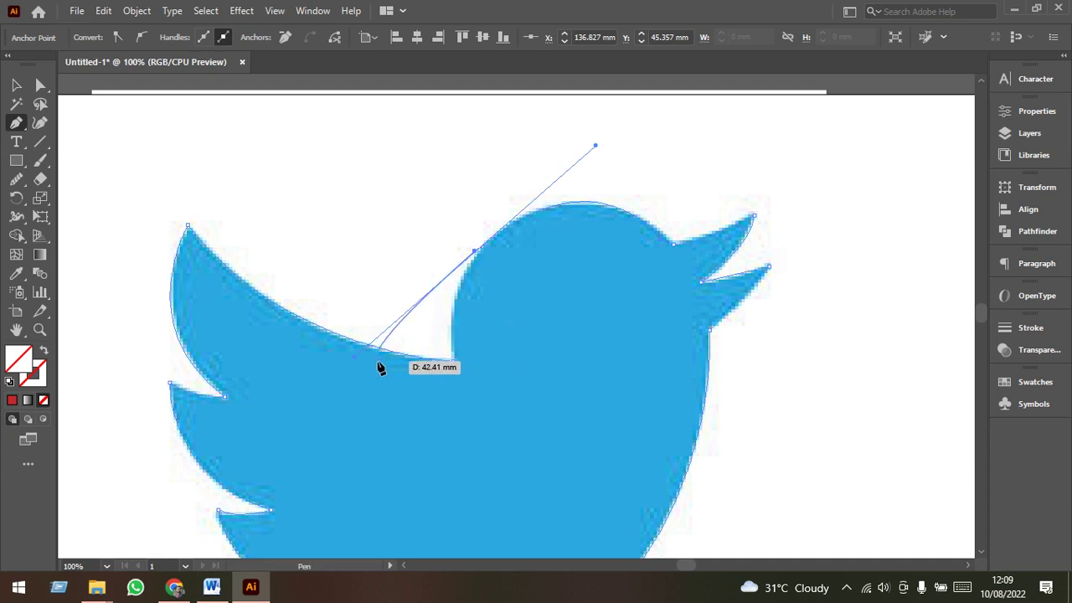
mouse_move(475, 261)
left_mouse_down()
mouse_move(352, 364)
mouse_move(394, 337)
left_mouse_up()
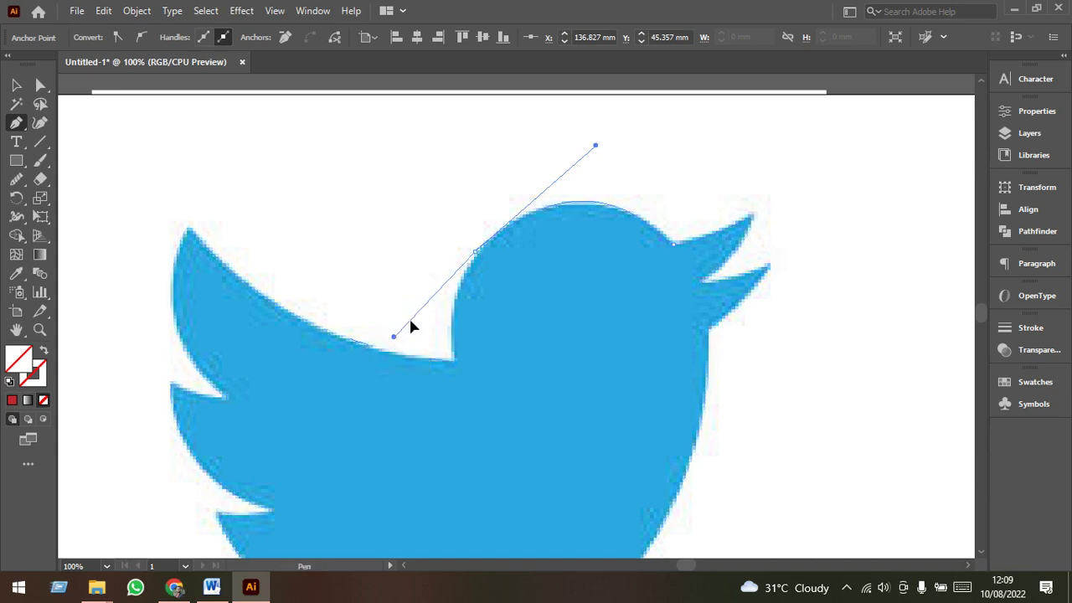
left_click_drag(452, 270, 466, 257)
left_click_drag(452, 360, 461, 421)
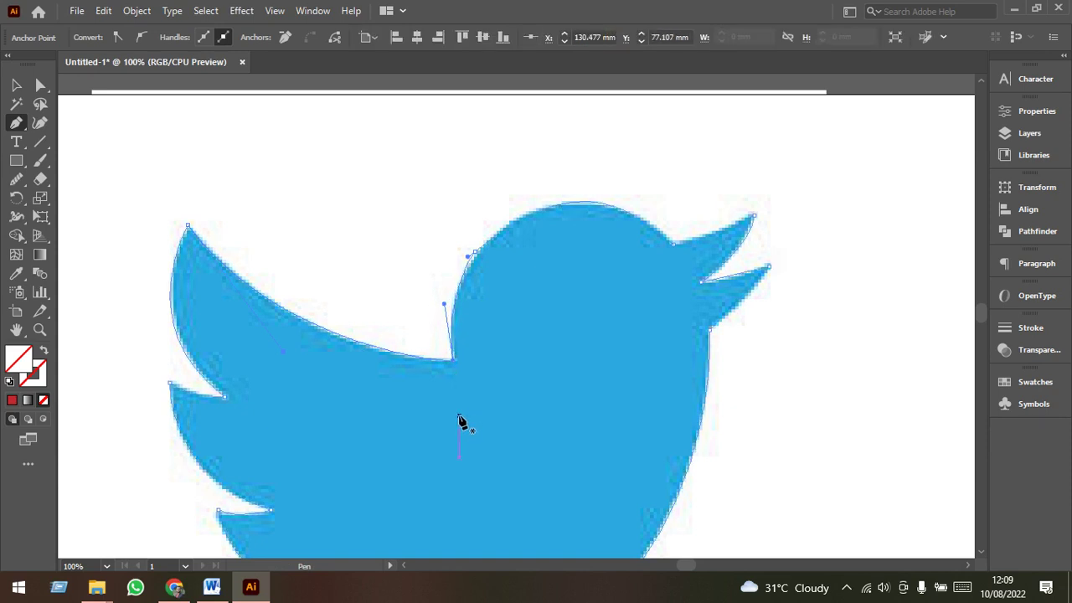
left_click(16, 84)
left_click(509, 376)
Fill the traced bird blue and move it left of the artboard
scroll(509, 376, "down", 2)
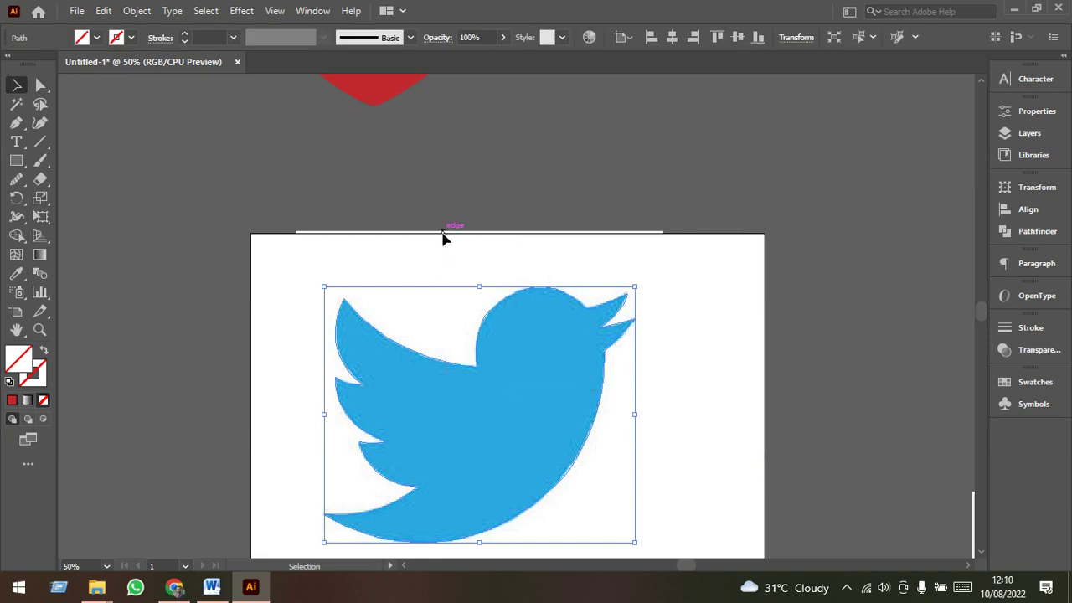
left_click(97, 38)
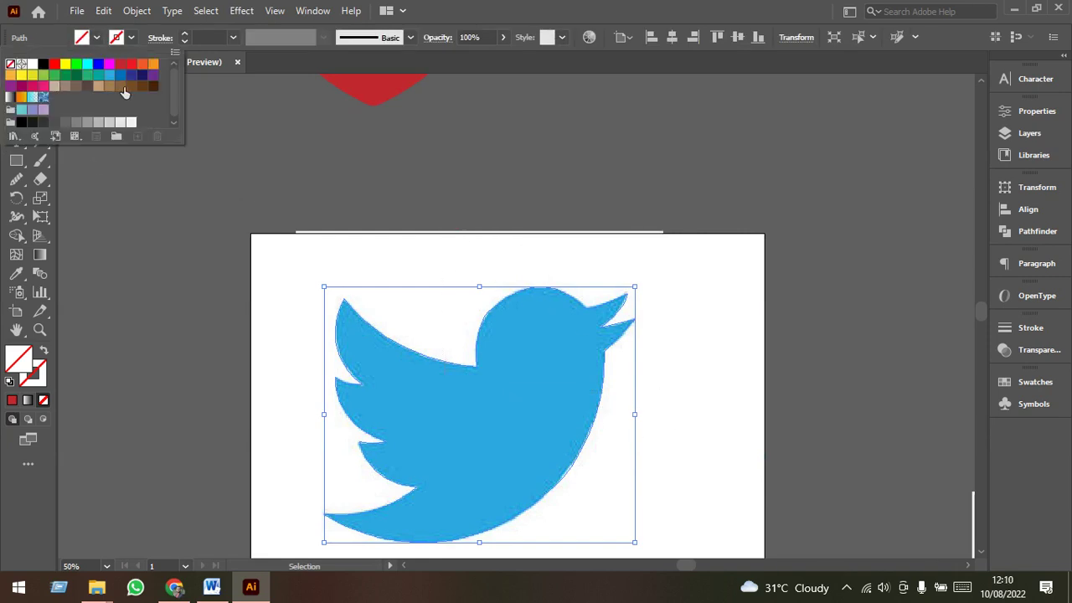
left_click(110, 81)
scroll(455, 371, "down", 2)
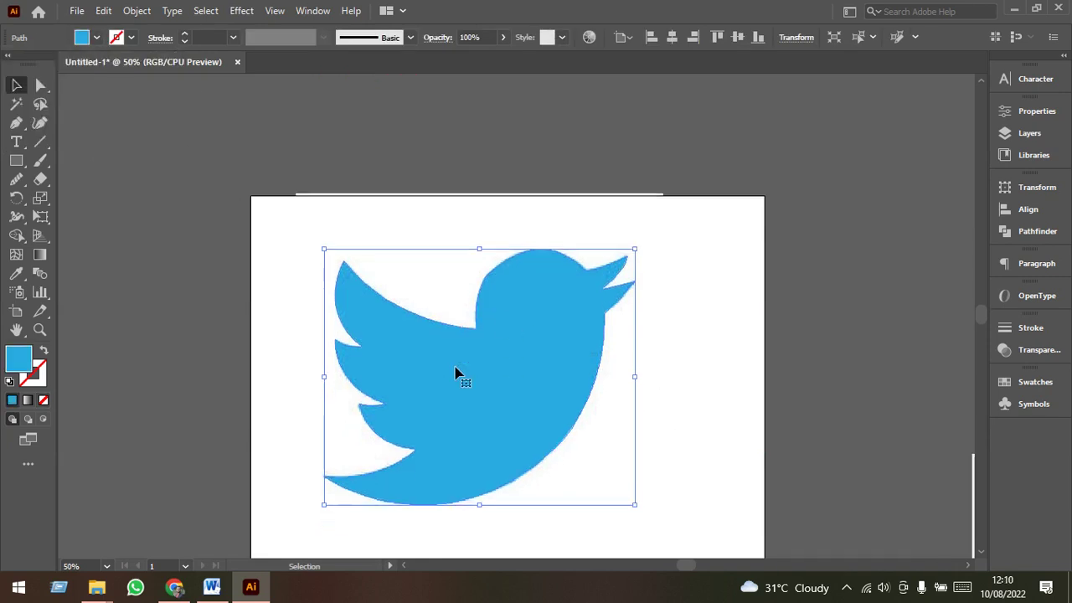
scroll(513, 378, "down", 1)
scroll(513, 379, "down", 1)
mouse_move(512, 381)
left_mouse_down()
mouse_move(389, 381)
mouse_move(390, 371)
left_mouse_up()
left_click(505, 385)
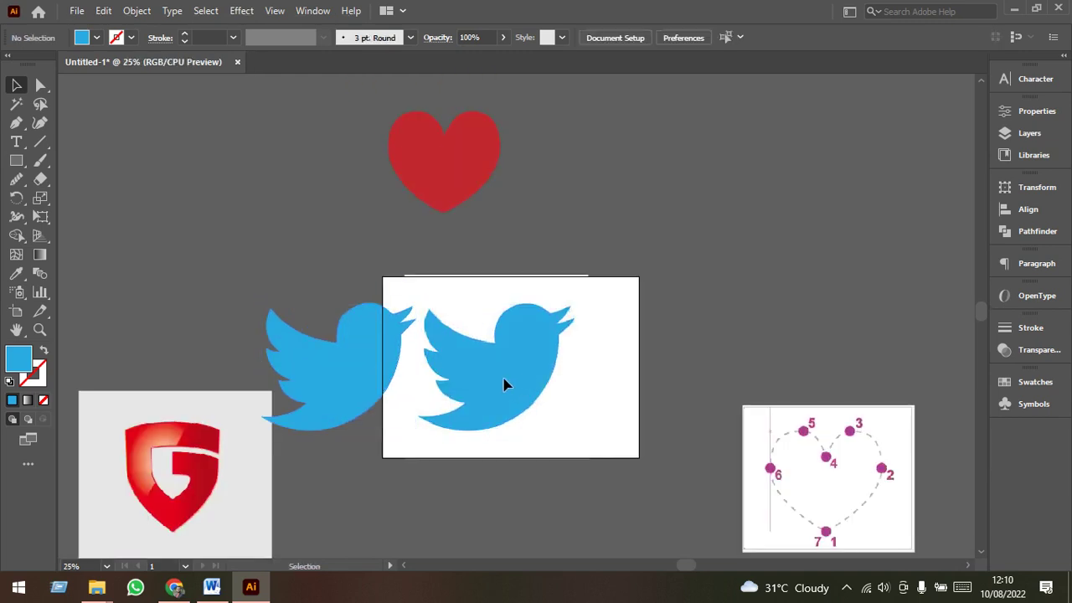
Unlock the original bird image and shrink both birds together
left_click(136, 10)
left_click(201, 137)
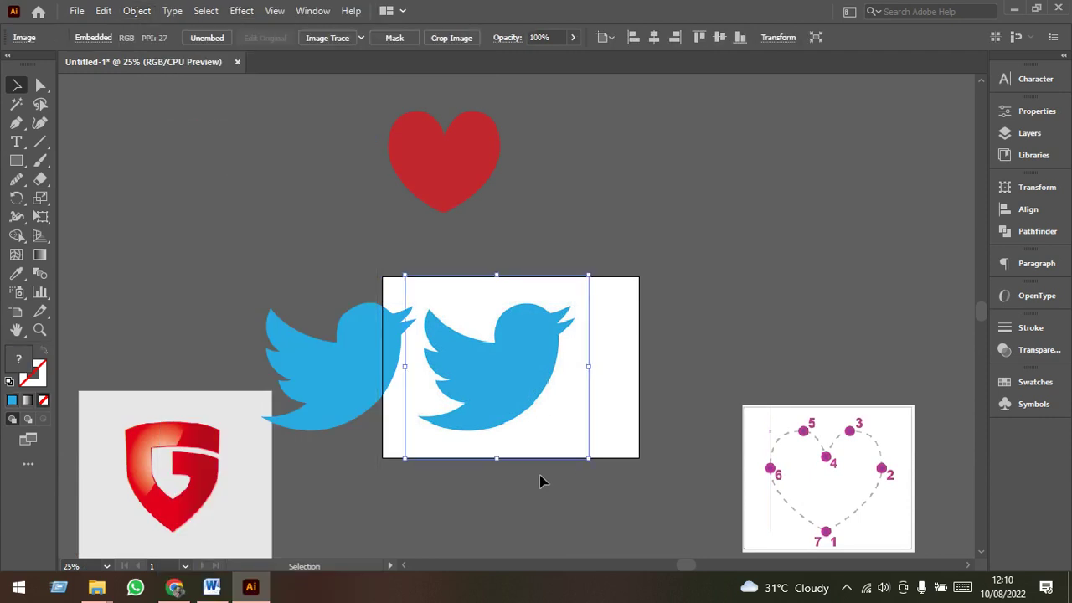
left_click_drag(490, 412, 528, 412)
left_click(342, 364, "shift")
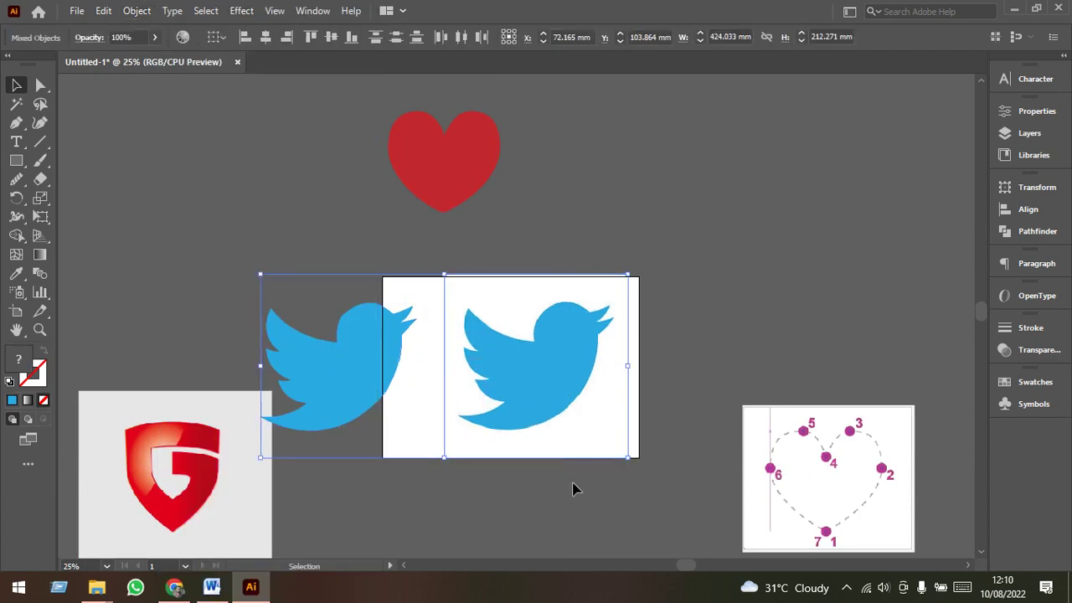
left_click_drag(627, 458, 512, 446)
Place the traced bird right of the original and fill it red
left_click_drag(474, 366, 580, 378)
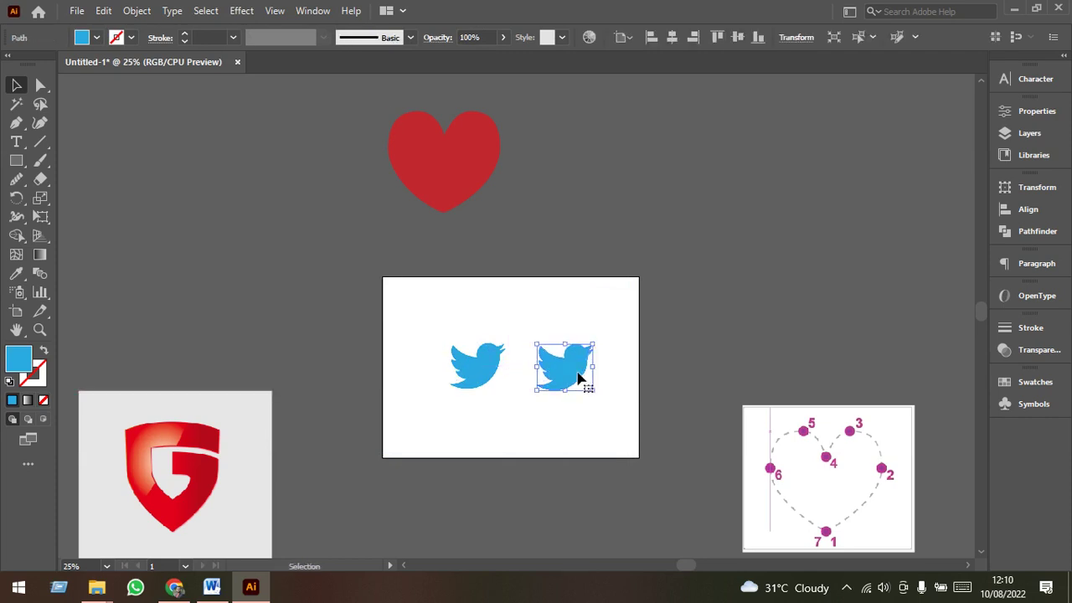
left_click(97, 37)
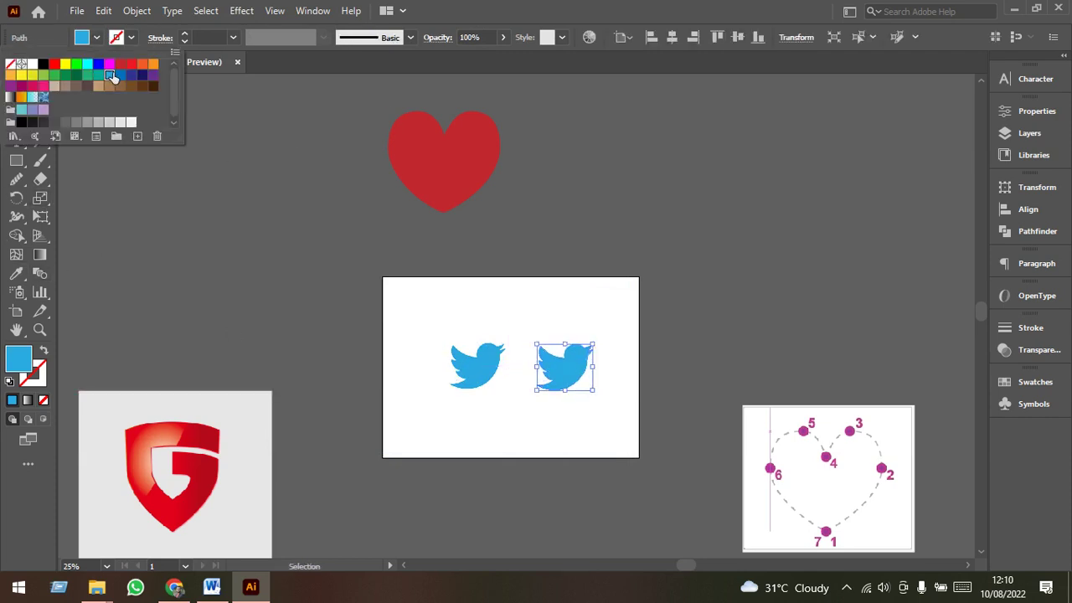
left_click(118, 67)
left_click(567, 406)
Arrange the red bird beside the blue bird and select it
scroll(567, 411, "up", 3)
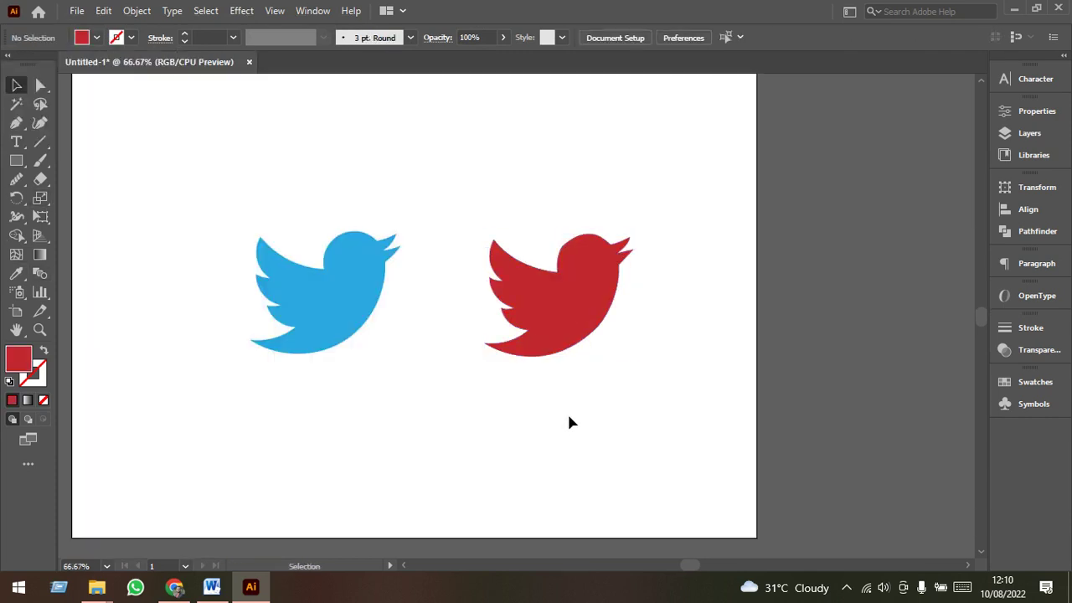
left_click_drag(565, 322, 514, 314)
left_click(246, 407)
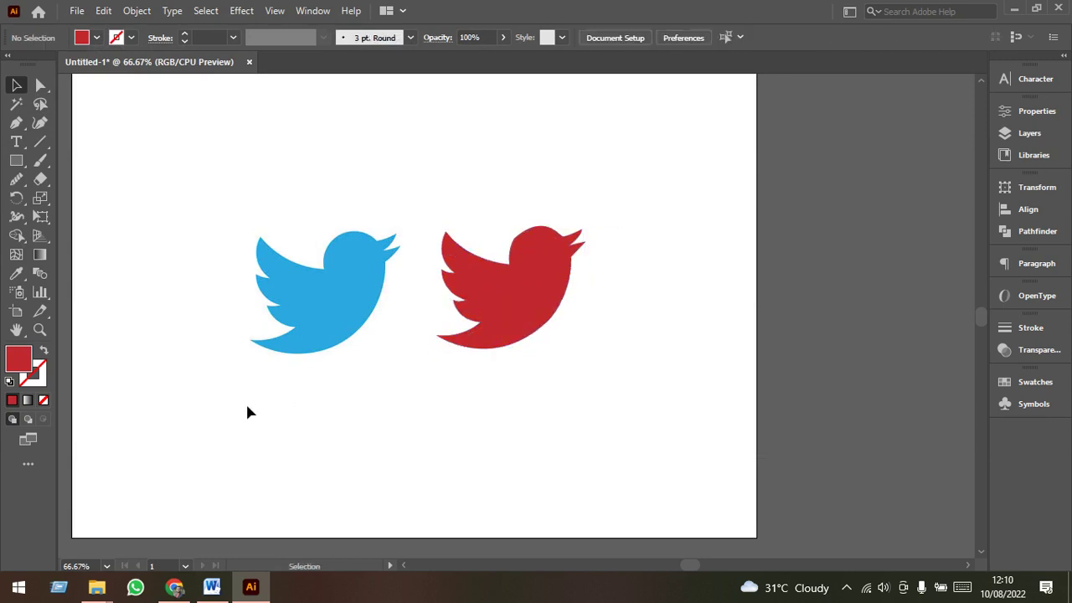
left_click_drag(340, 298, 322, 299)
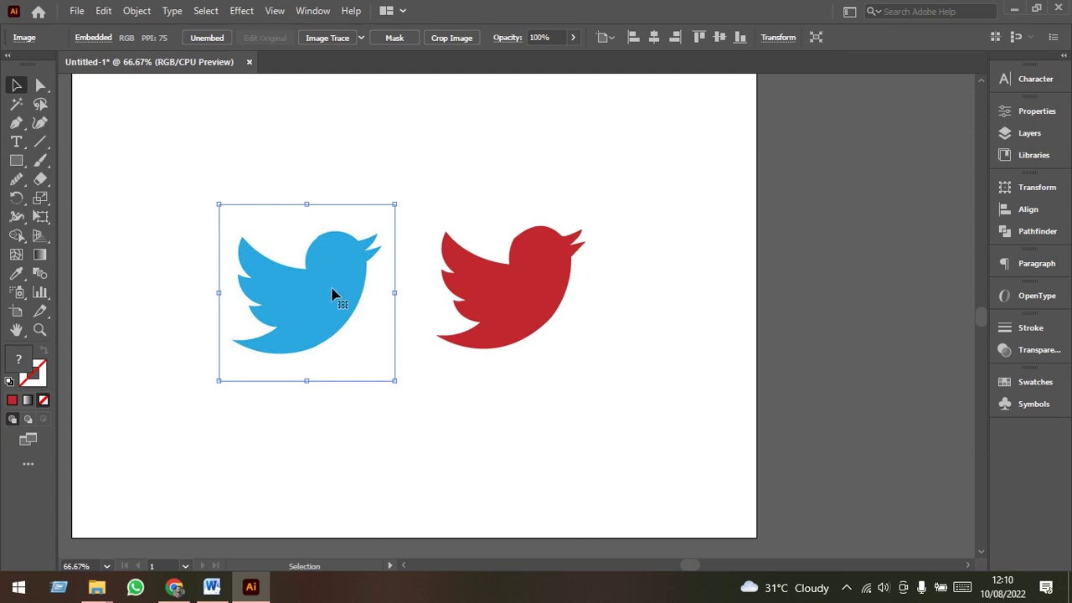
left_click(553, 286)
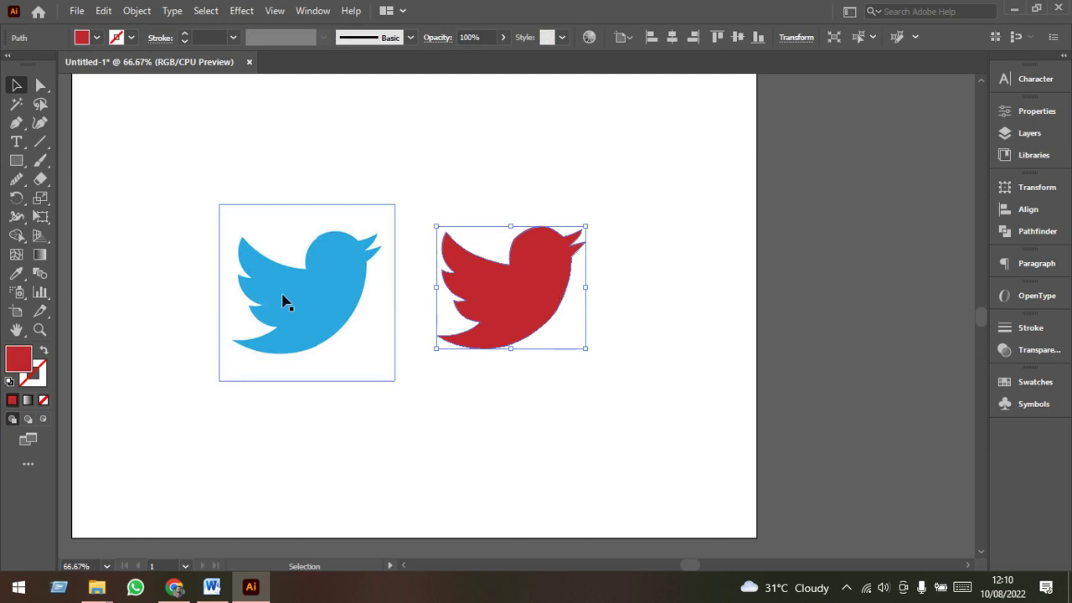
Zoom in to inspect the blue and red birds' heads up close
left_click(39, 330)
left_click_drag(359, 270, 534, 409)
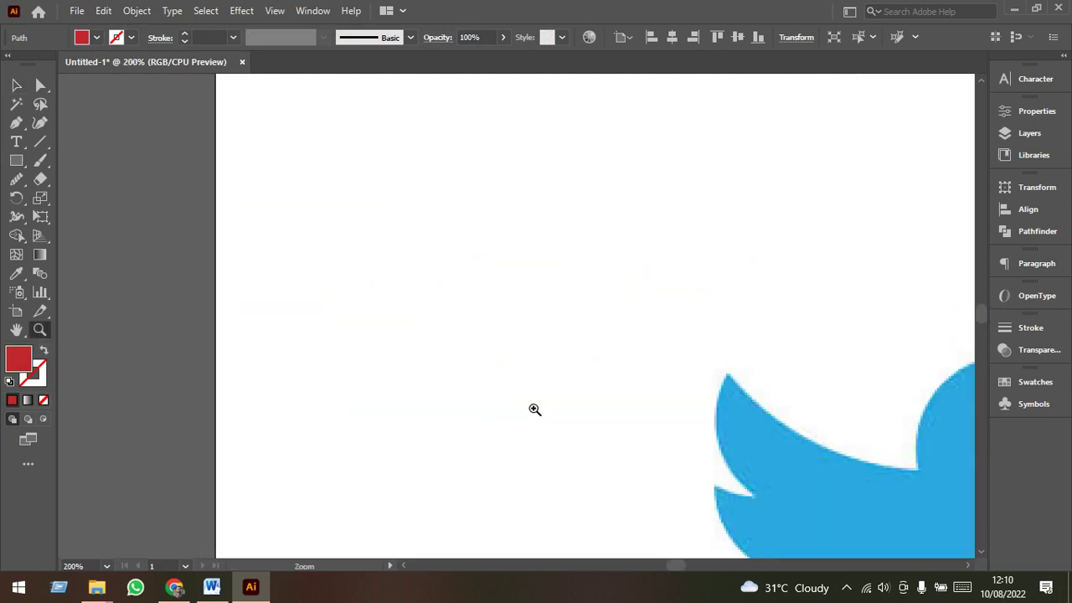
mouse_move(858, 479)
left_mouse_down()
mouse_move(352, 477)
mouse_move(735, 259)
left_mouse_up()
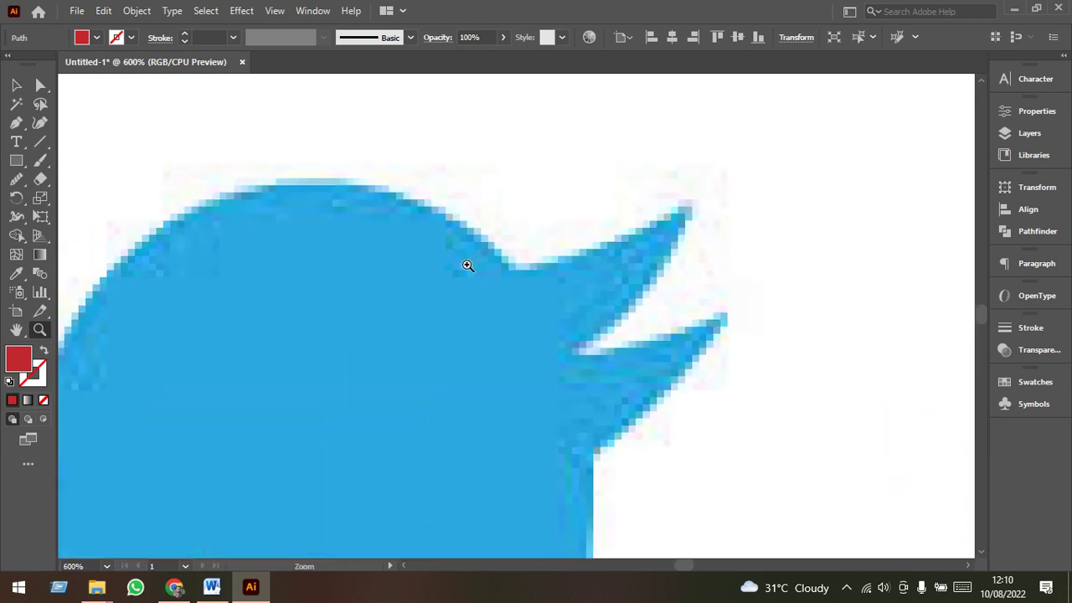
key("ctrl+0")
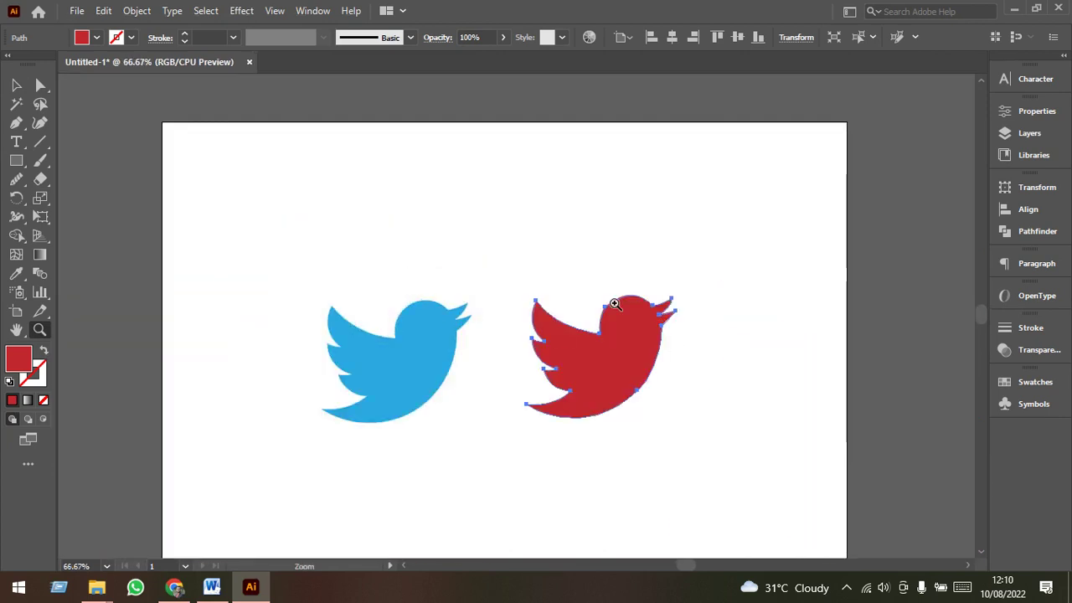
left_click_drag(615, 304, 525, 316)
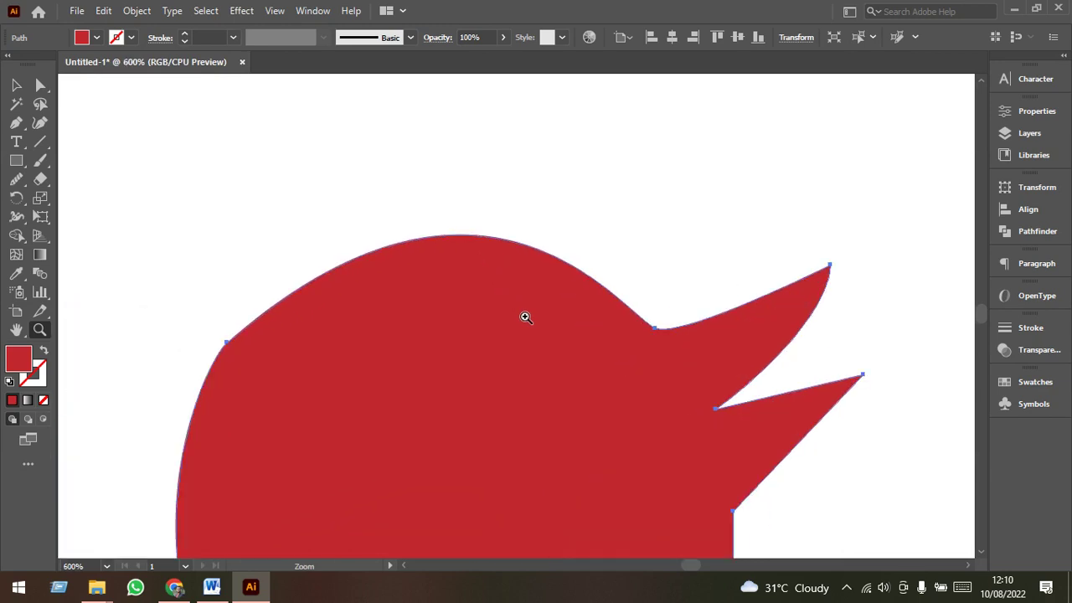
left_click(489, 331)
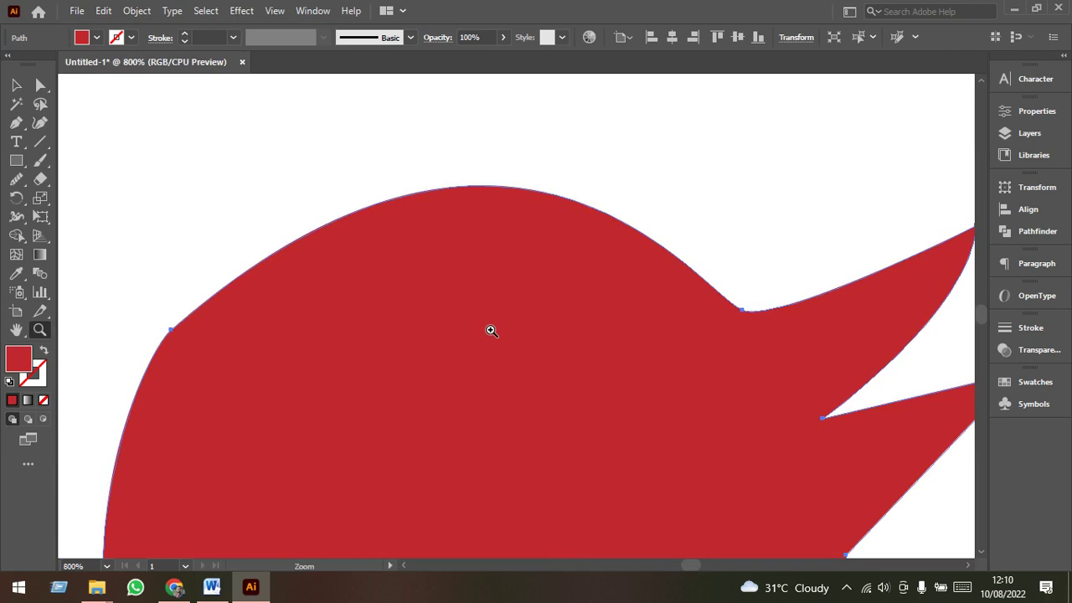
scroll(815, 356, "down", 6)
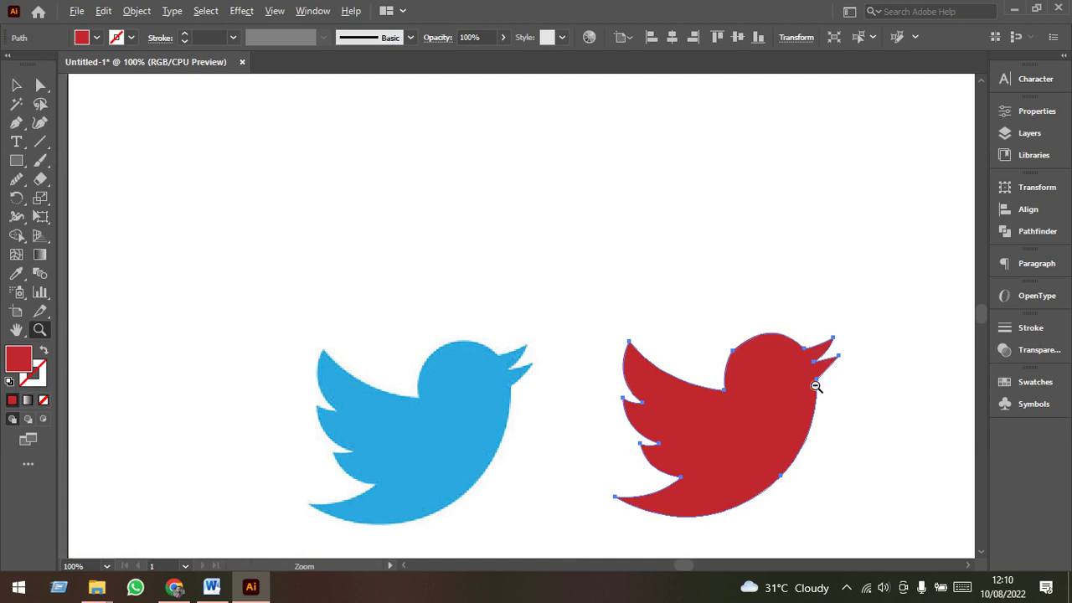
scroll(815, 386, "up", 3)
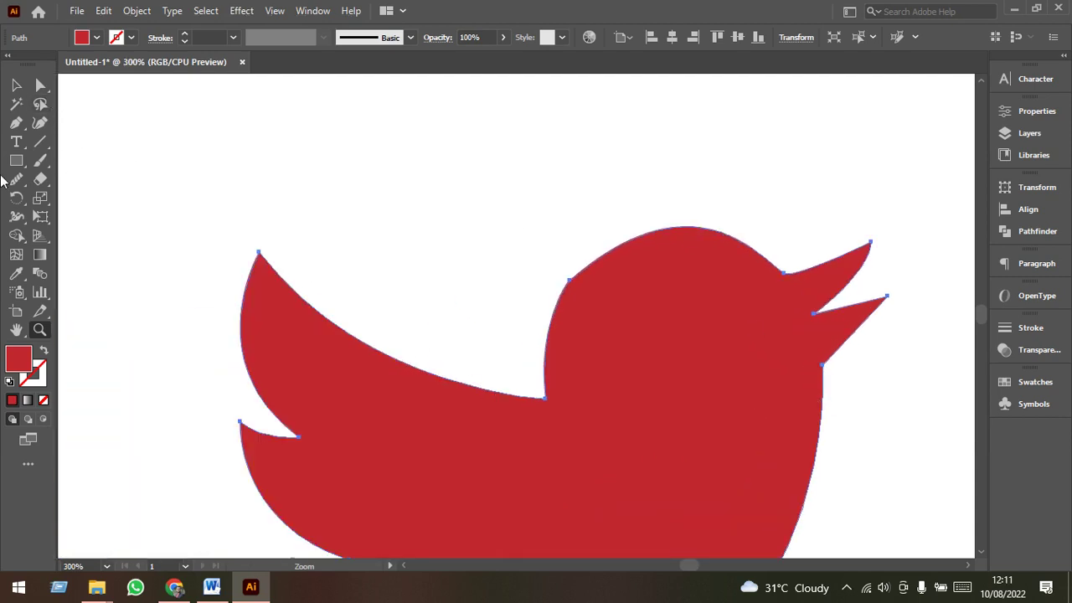
Nudge the red bird up and left, then deselect it
left_click(16, 85)
left_click(603, 443)
left_click_drag(603, 442, 483, 337)
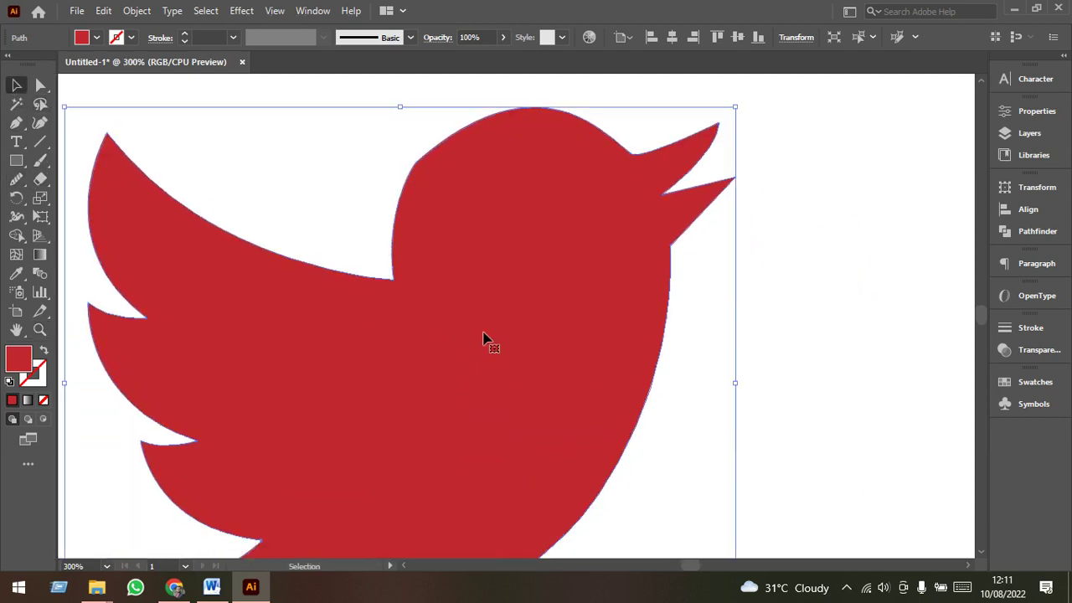
left_click(388, 221)
scroll(423, 201, "up", 3)
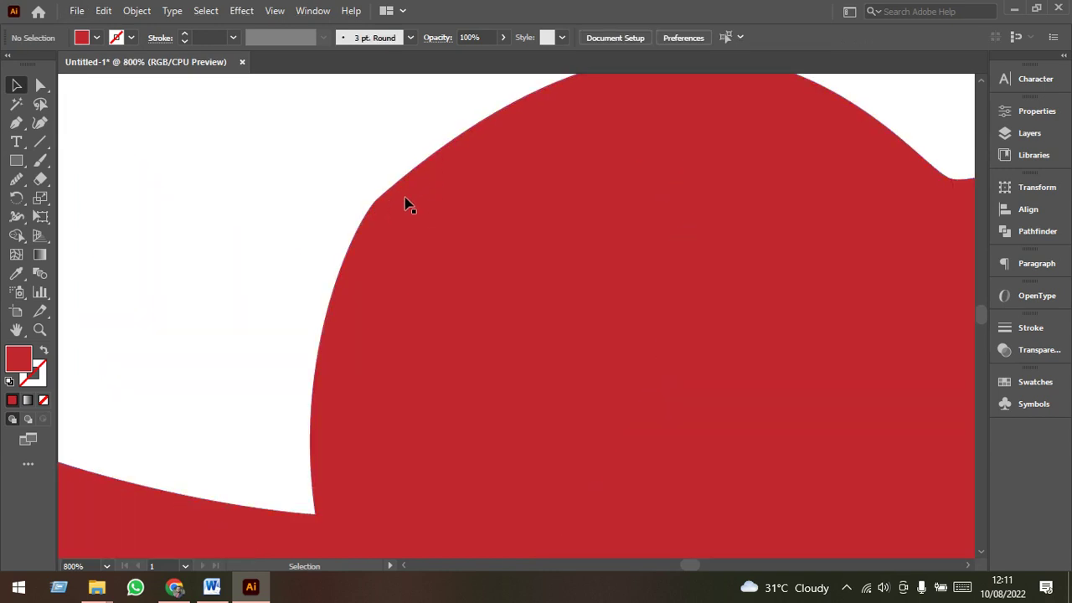
scroll(440, 256, "down", 4)
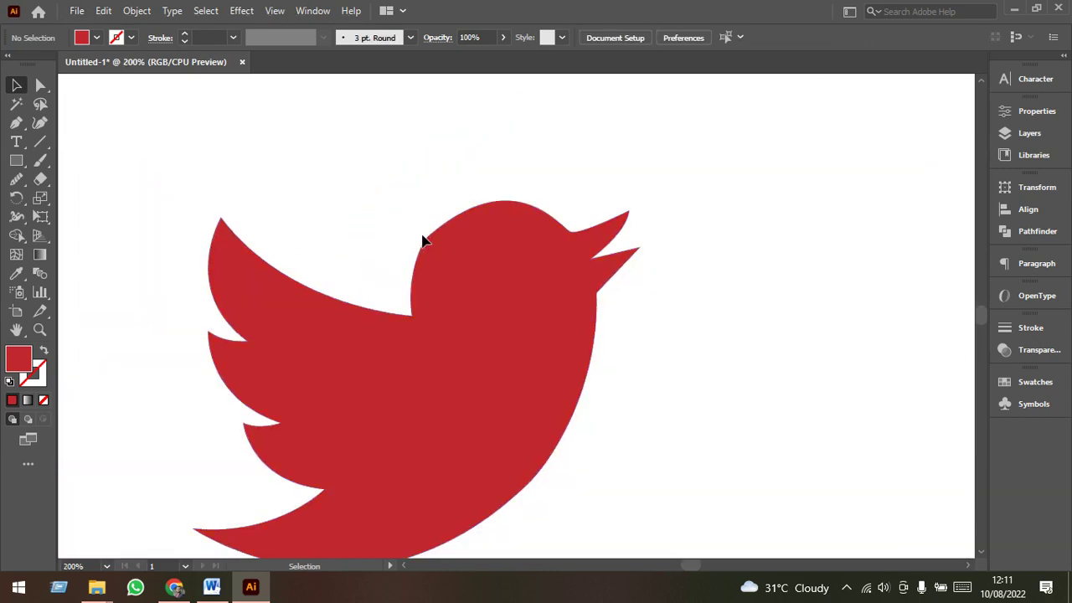
Select the red bird and smooth its head edges with the Smooth tool
left_click(458, 321)
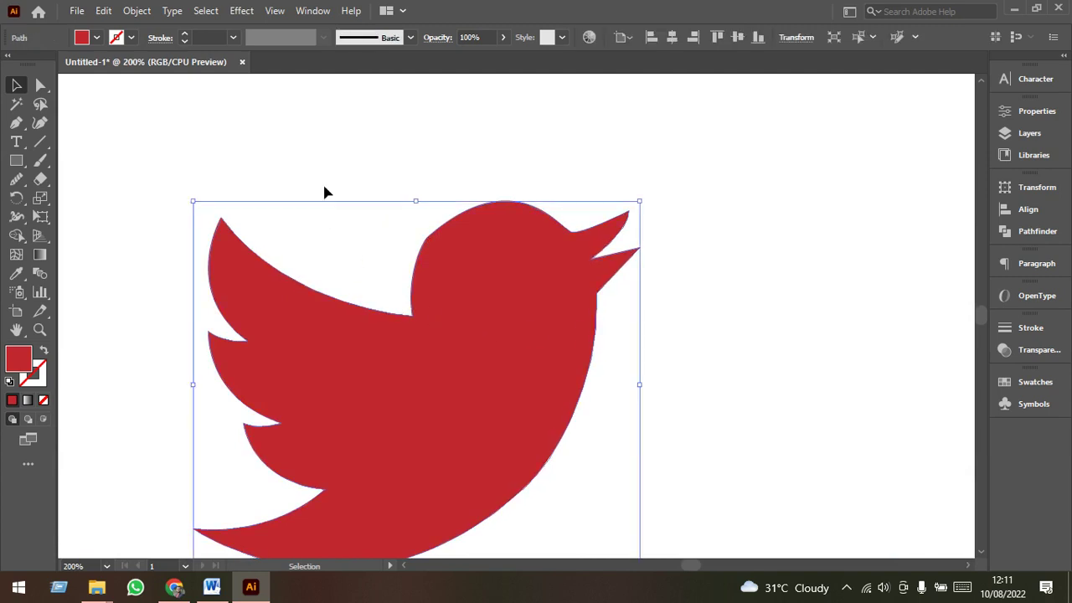
left_click(125, 192)
left_click(465, 314)
left_click(16, 180)
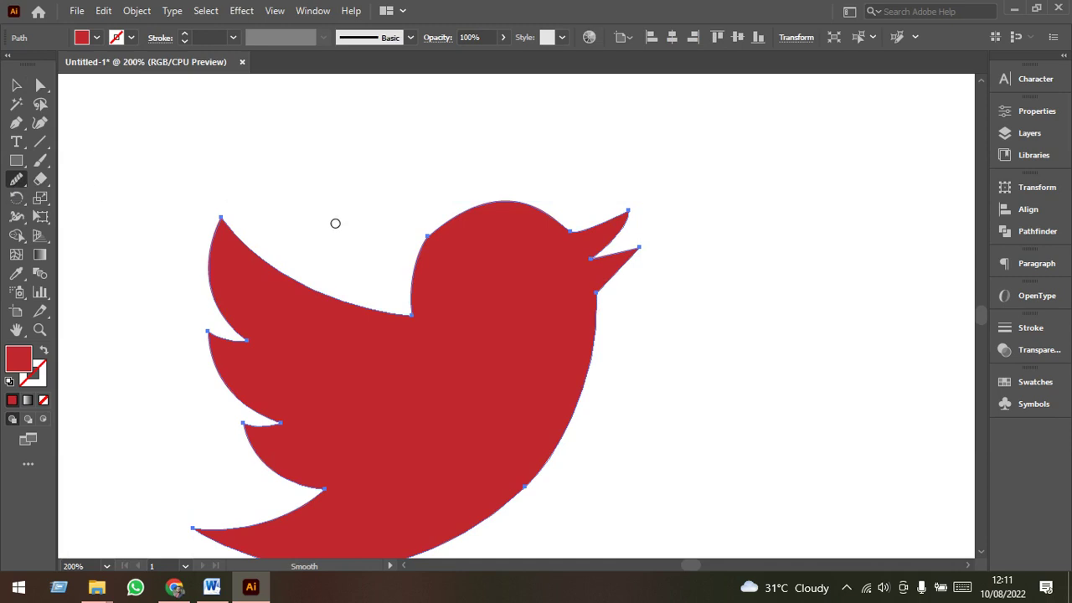
scroll(386, 234, "up", 2)
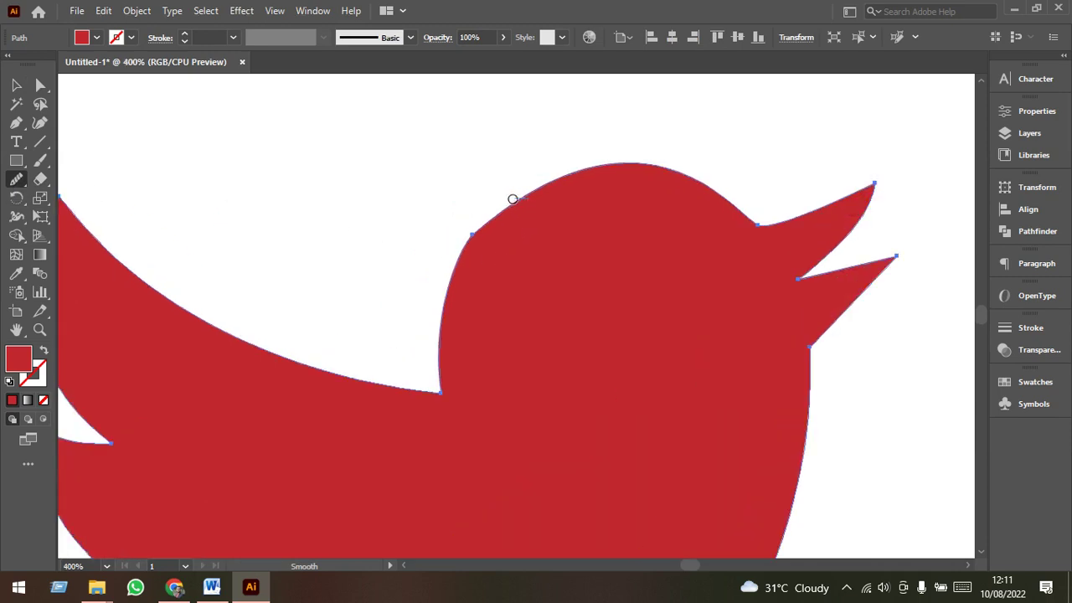
left_click_drag(452, 263, 447, 287)
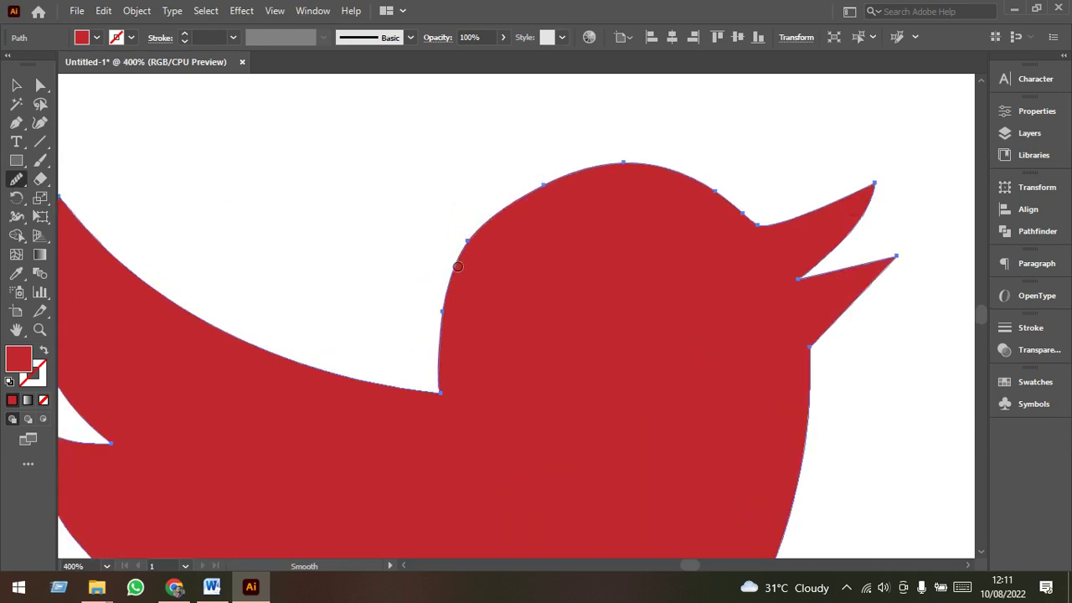
left_click_drag(492, 222, 589, 182)
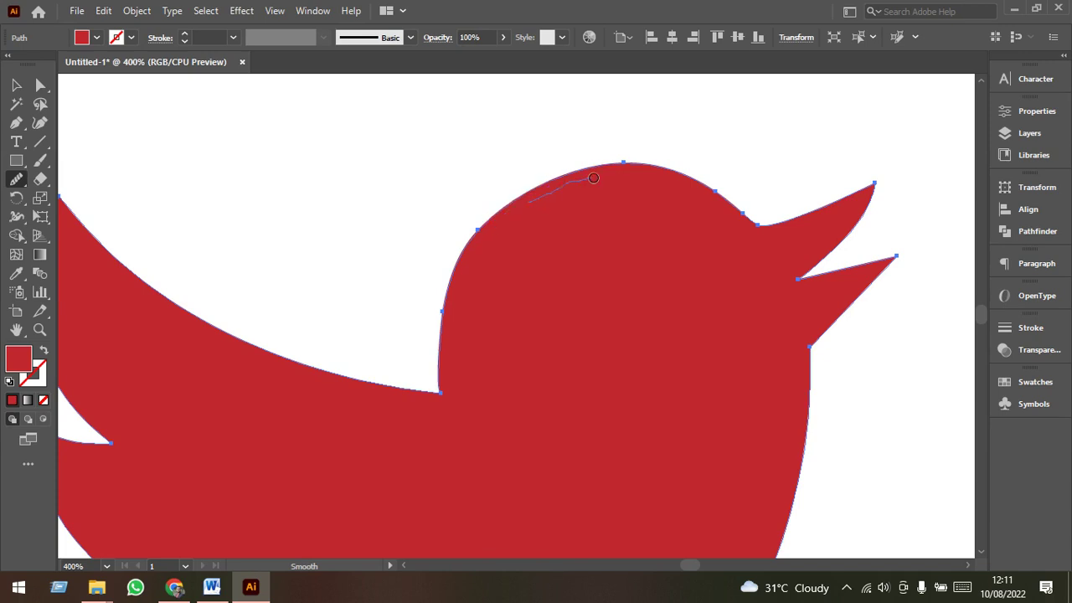
mouse_move(478, 235)
left_mouse_down()
mouse_move(434, 329)
mouse_move(570, 174)
left_mouse_up()
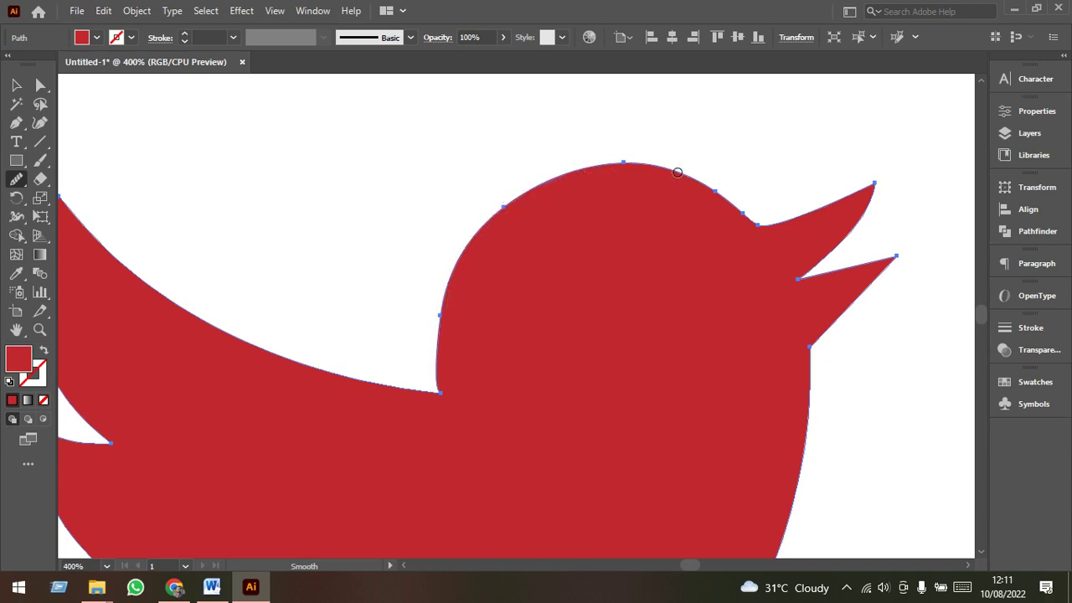
Smooth the red bird's lower-right edge, then select the blue bird image
scroll(746, 243, "down", 2)
scroll(741, 257, "down", 3)
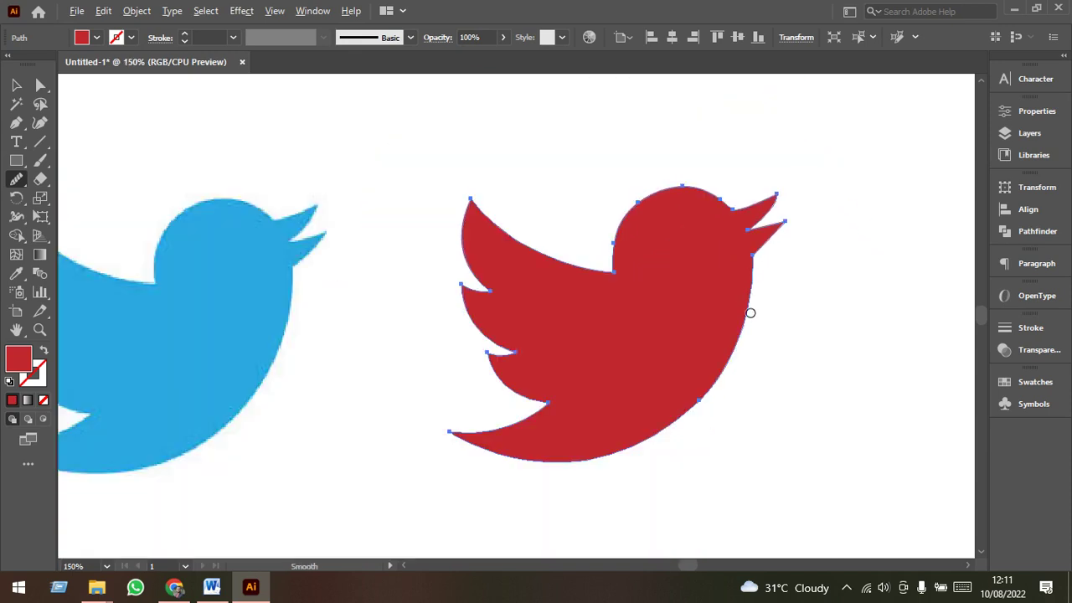
mouse_move(717, 381)
left_mouse_down()
mouse_move(647, 433)
mouse_move(452, 453)
left_mouse_up()
scroll(627, 475, "up", 1)
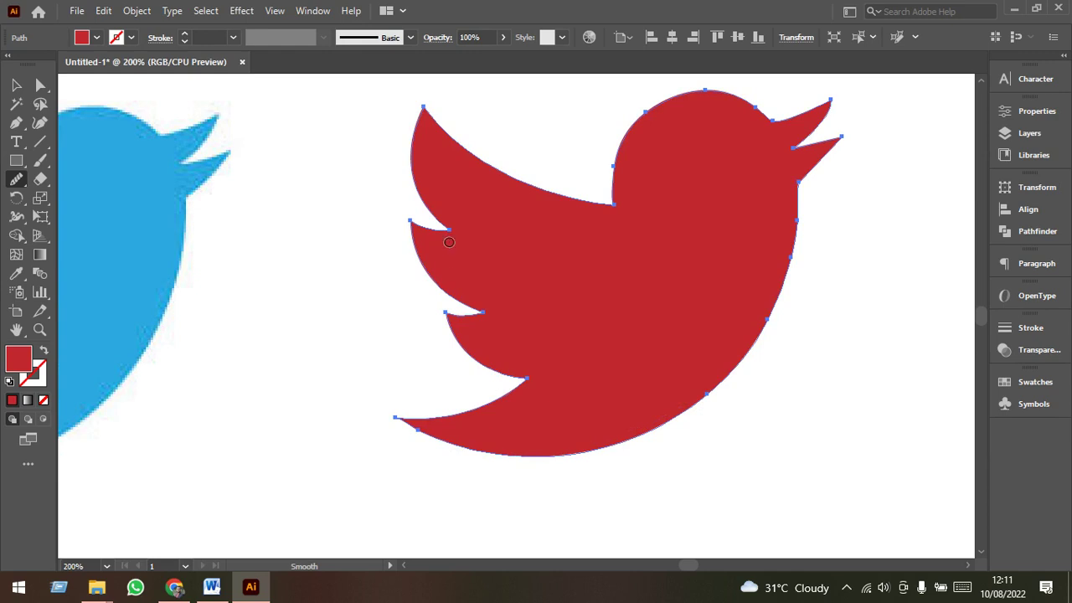
scroll(449, 242, "up", 1)
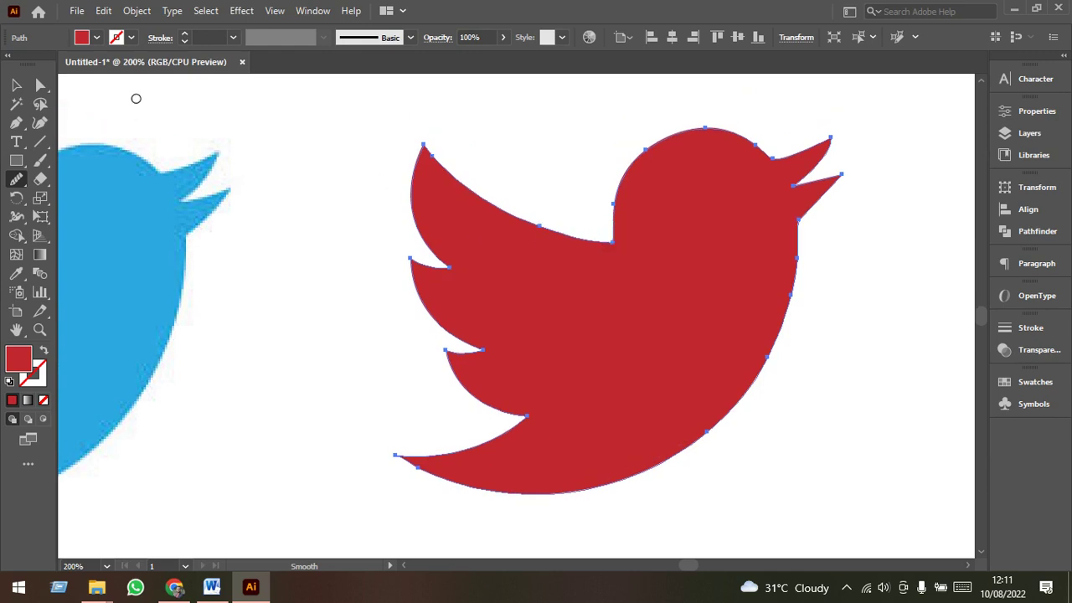
left_click(16, 84)
left_click(271, 265)
scroll(397, 282, "down", 3)
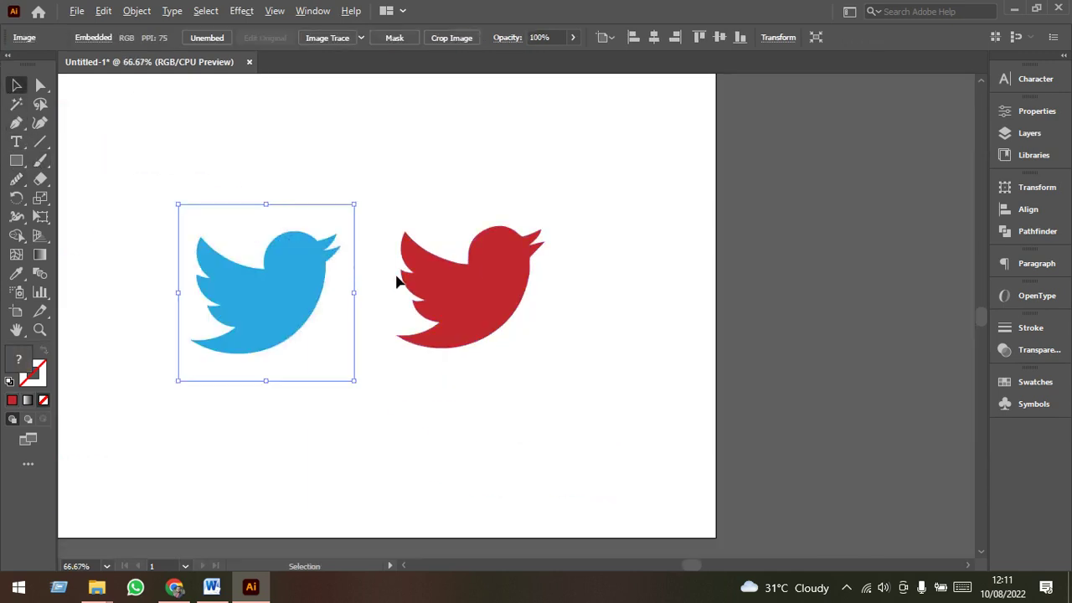
Select both birds and scale them up proportionally
left_click(549, 403)
scroll(723, 419, "left", 5)
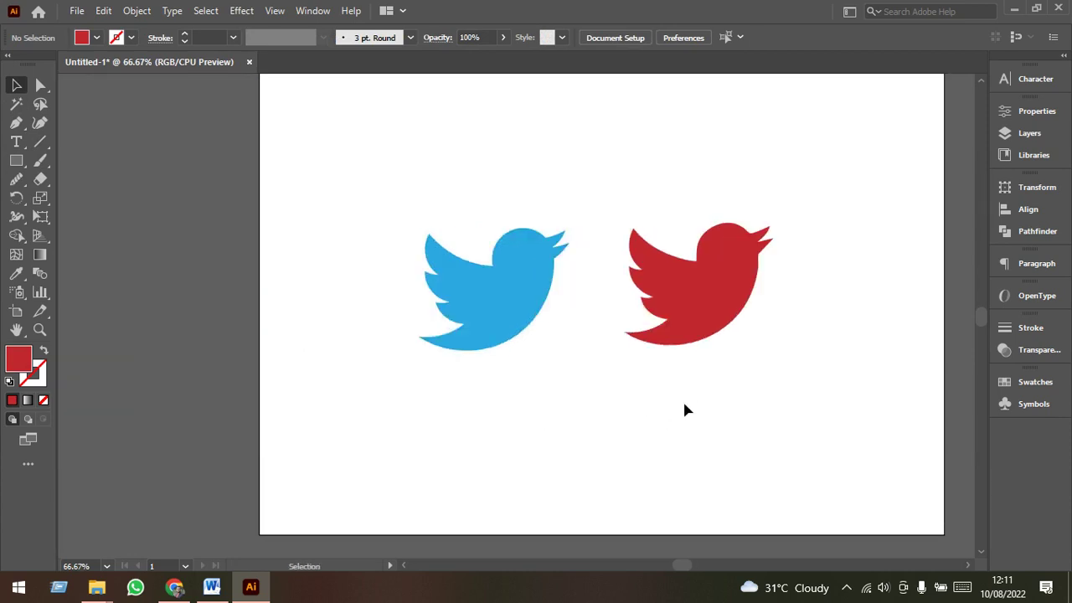
scroll(684, 410, "down", 1)
scroll(717, 419, "right", 2)
left_click_drag(430, 366, 634, 407)
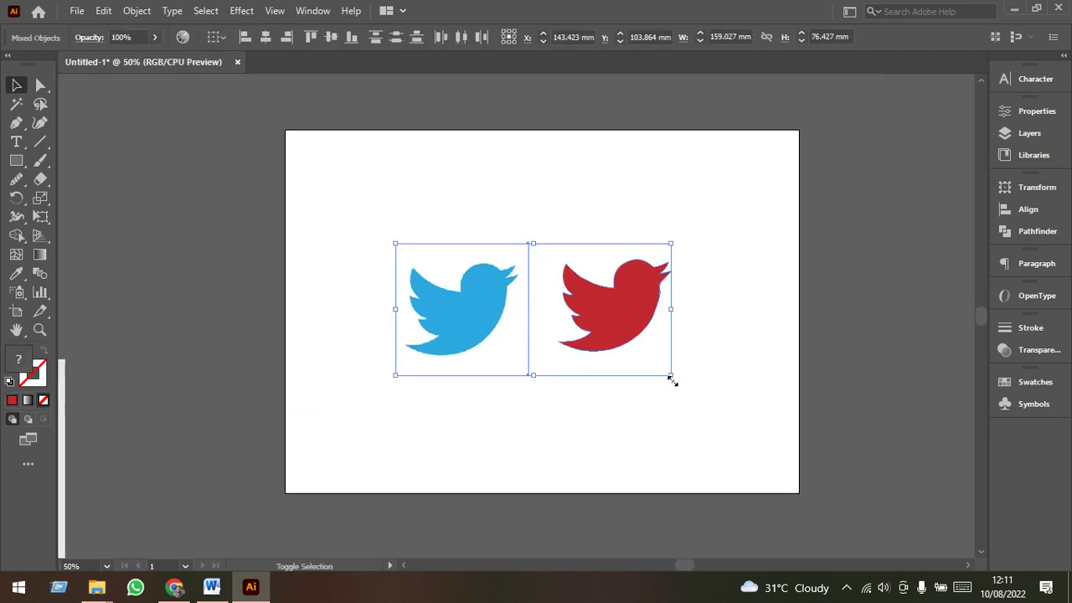
left_click_drag(670, 376, 761, 474)
left_click(846, 485)
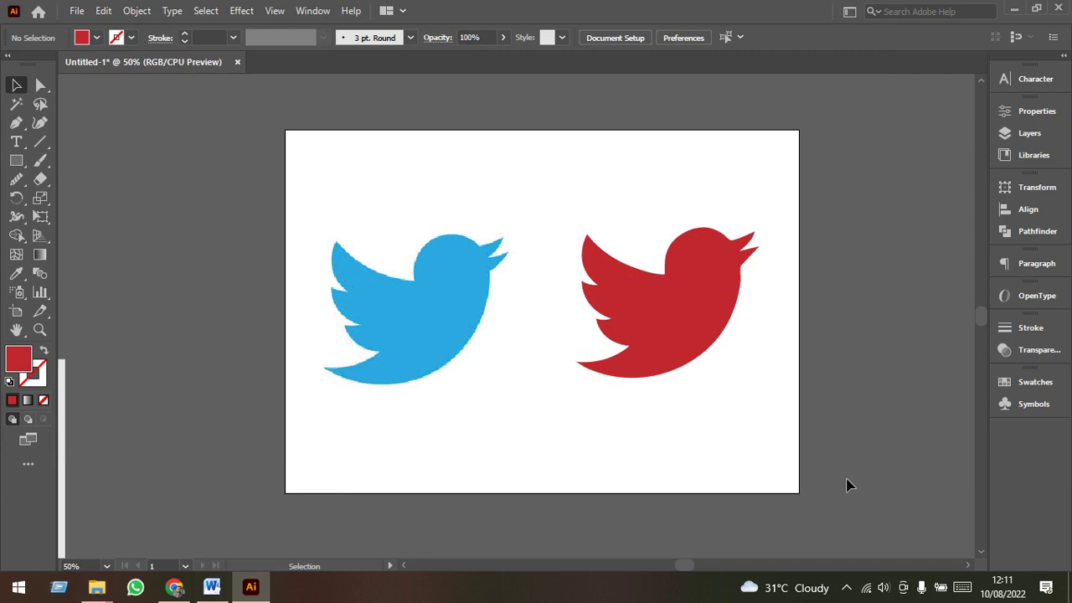
Move both birds to the upper left and drag the G logo image onto the artboard
scroll(838, 474, "down", 2)
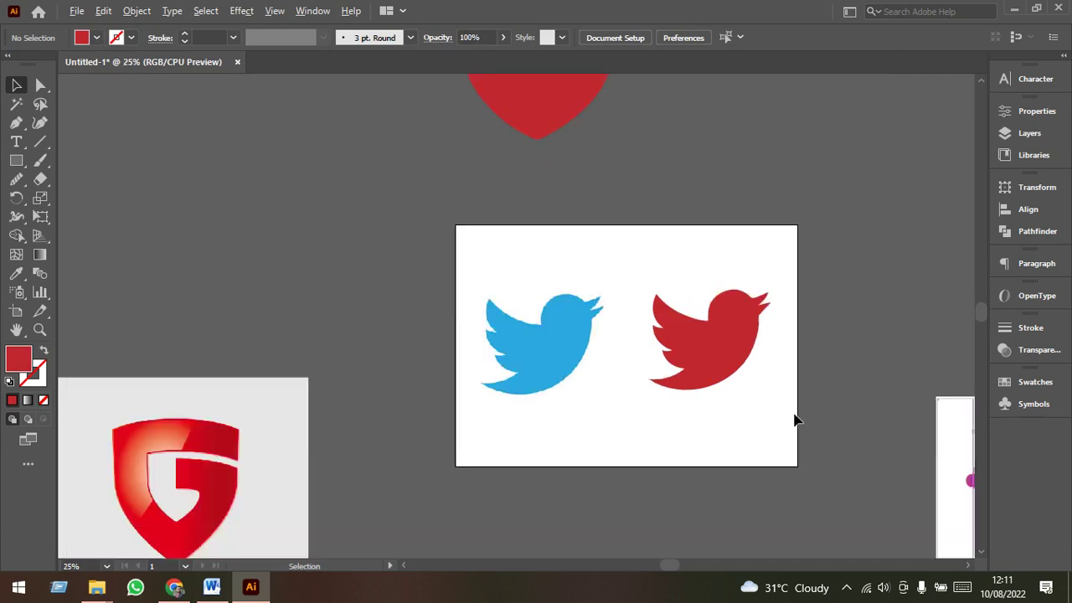
mouse_move(605, 352)
left_mouse_down()
mouse_move(420, 306)
mouse_move(303, 230)
left_mouse_up()
left_click_drag(288, 476, 641, 376)
scroll(747, 431, "up", 2)
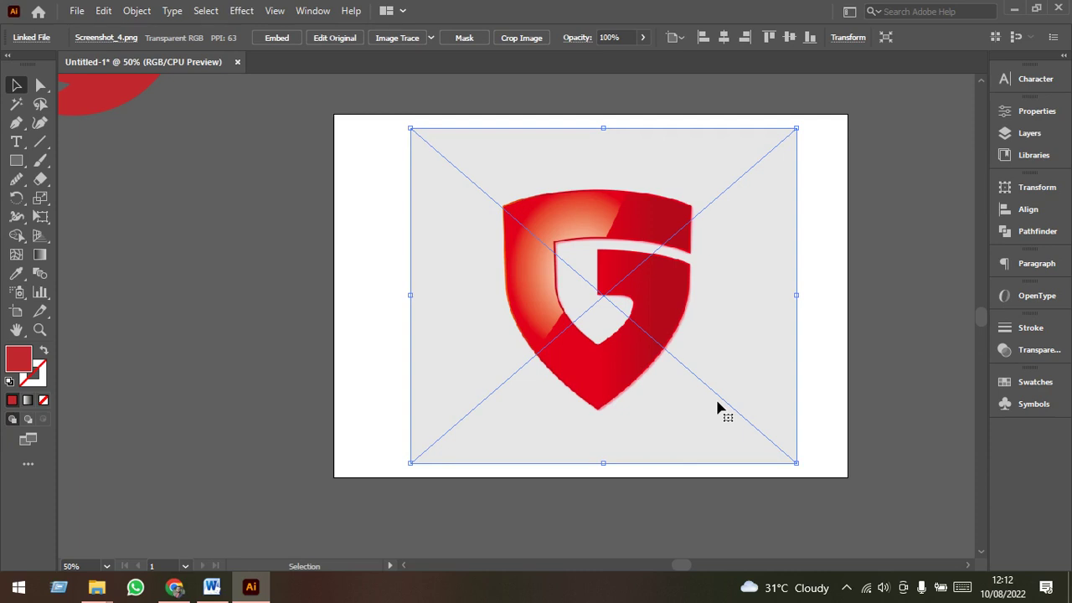
Lock the G logo image with Object > Lock > Selection
left_click(127, 11)
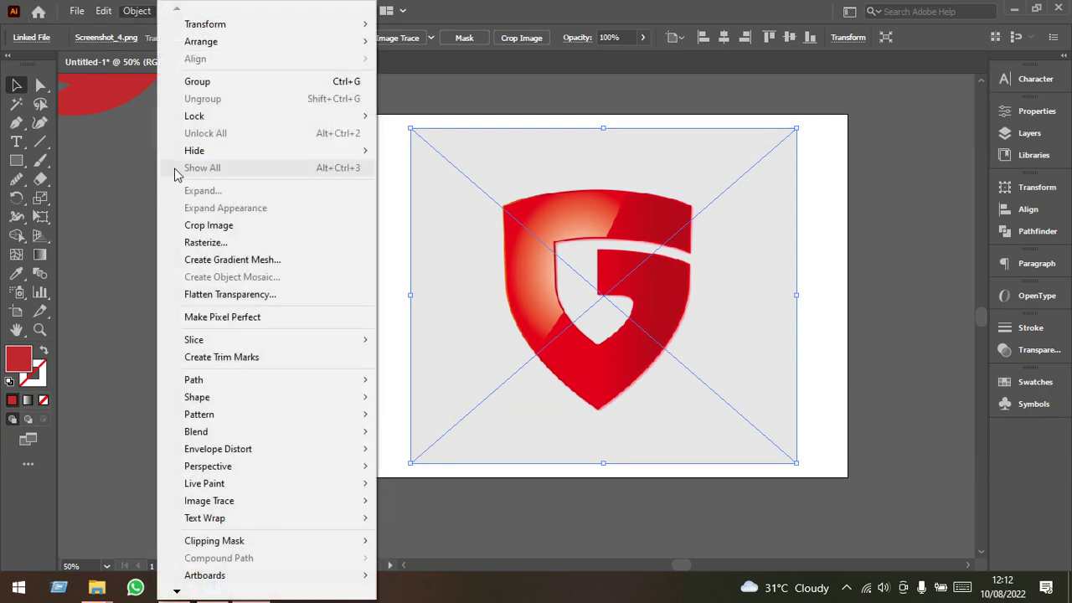
mouse_move(194, 115)
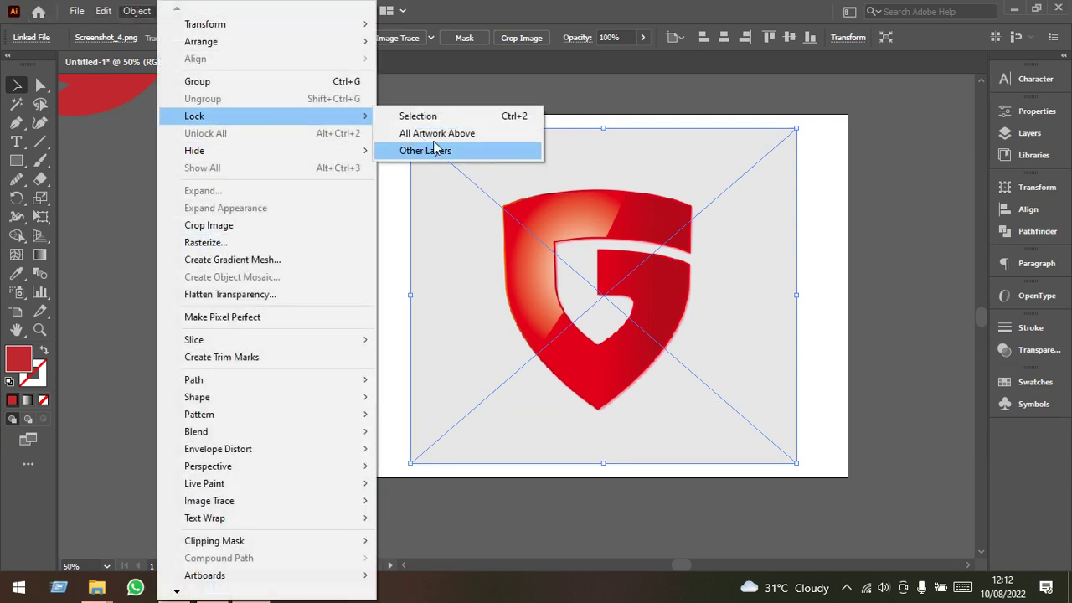
left_click(418, 116)
left_click_drag(677, 377, 608, 385)
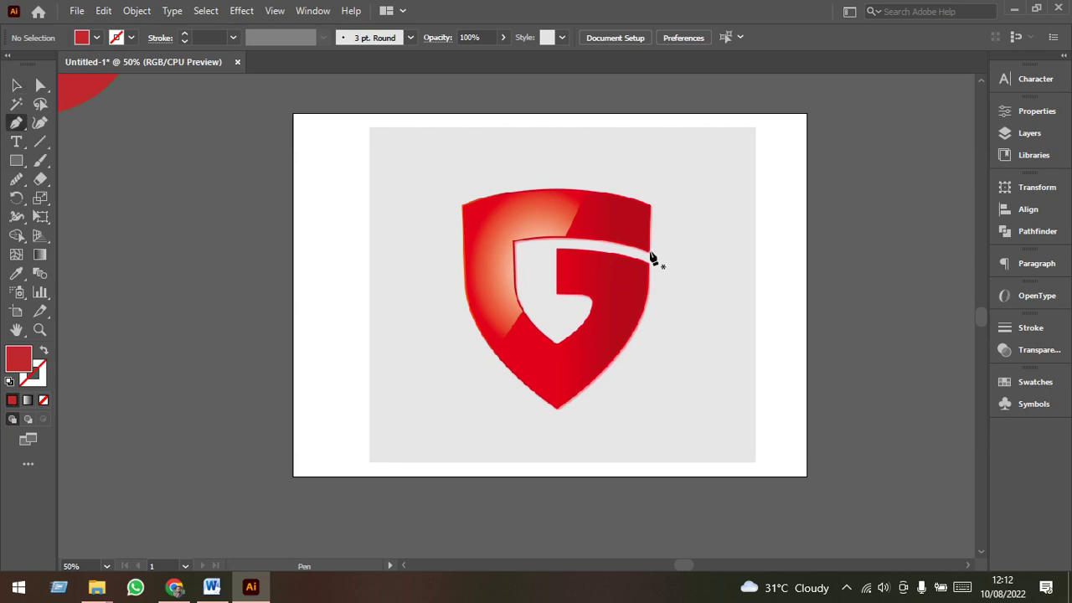
Start the Pen path at the G notch, anchoring the shield's top-right and top-left corners
scroll(654, 260, "up", 2)
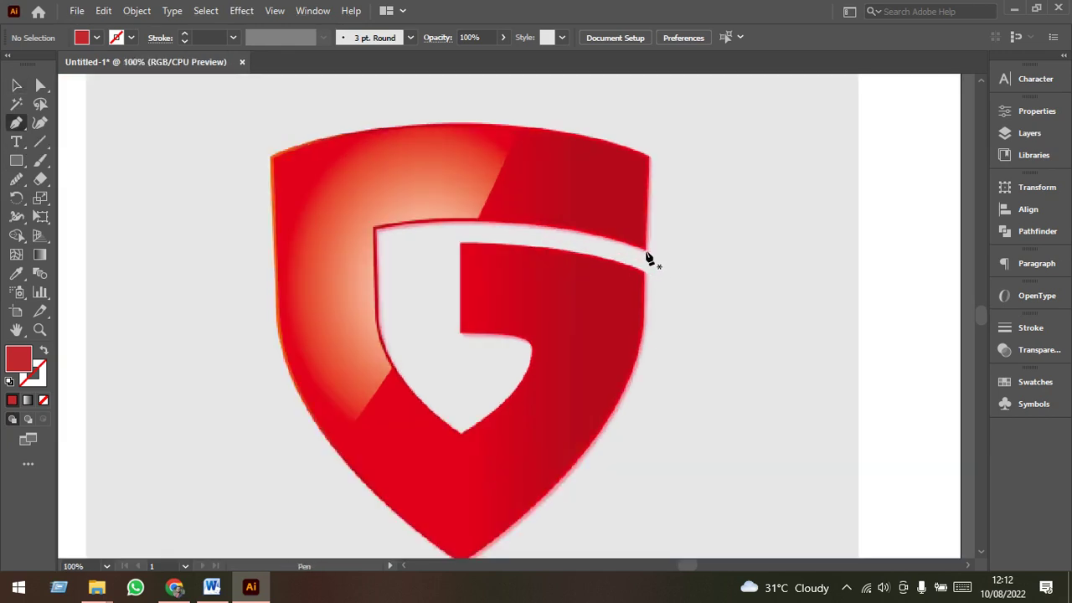
left_click(646, 250)
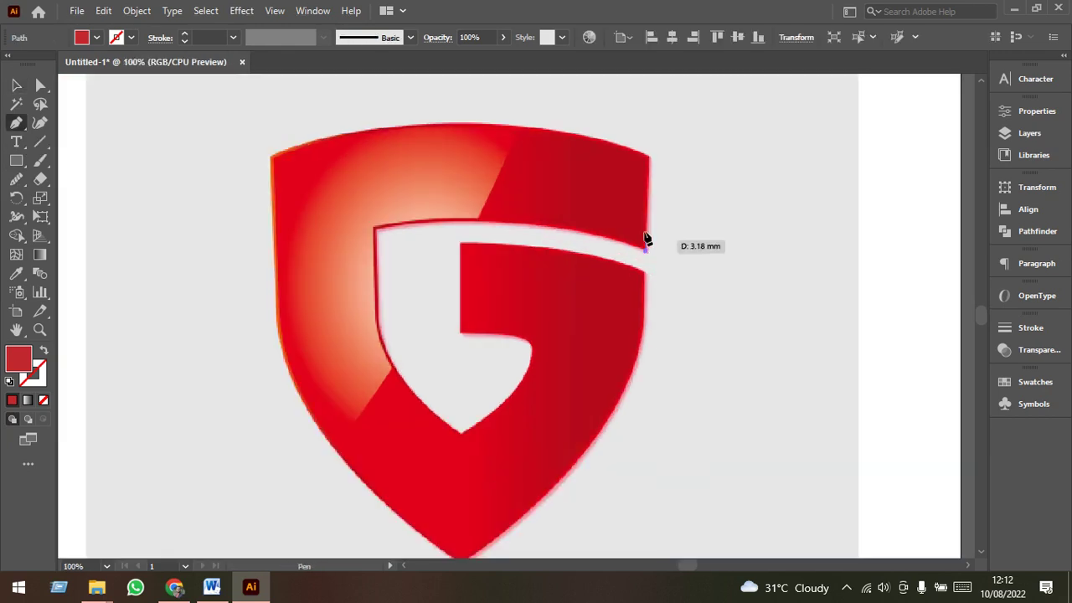
left_click(646, 156)
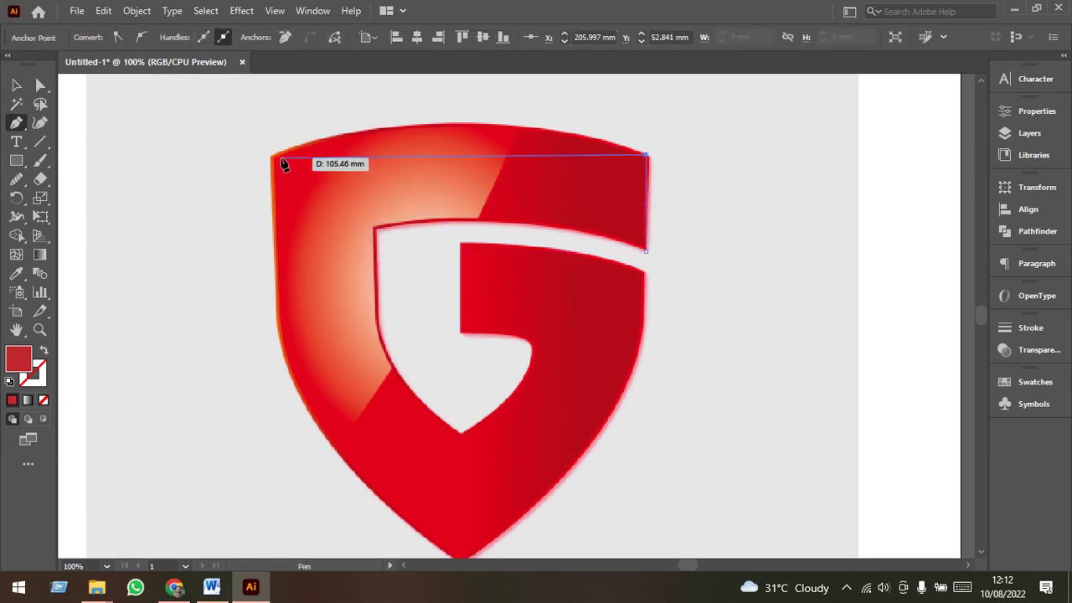
mouse_move(270, 156)
left_mouse_down()
mouse_move(174, 204)
mouse_move(84, 228)
left_mouse_up()
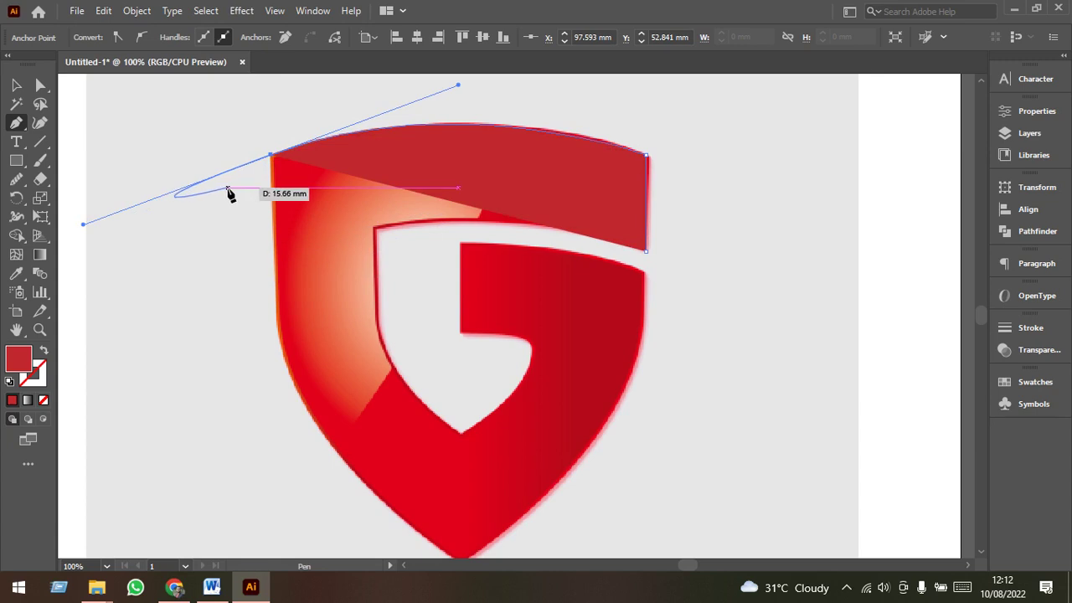
left_click(270, 156)
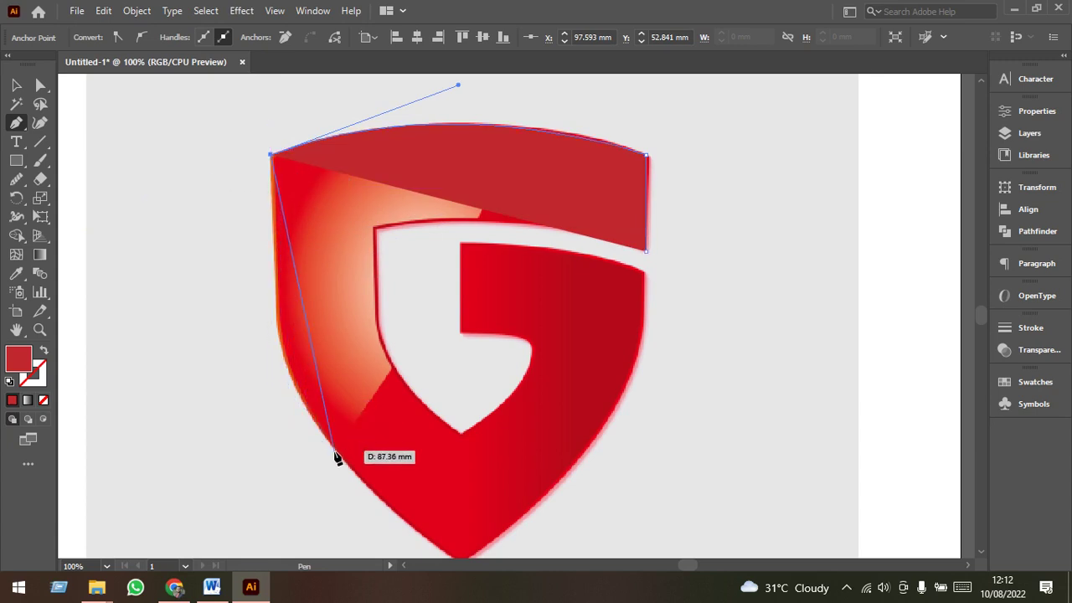
left_click_drag(336, 452, 421, 489)
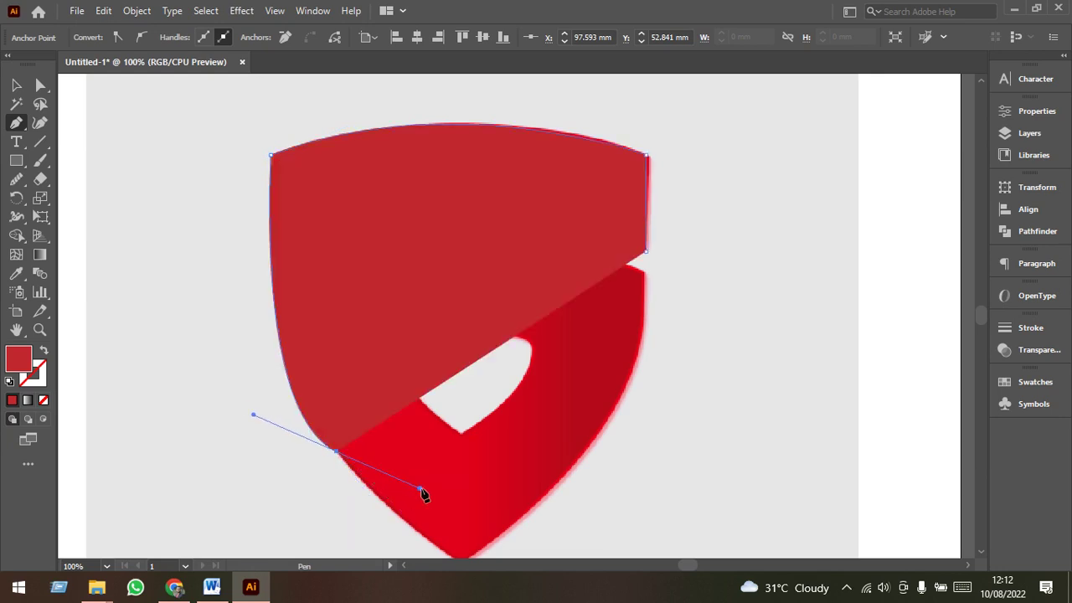
key("ctrl+z")
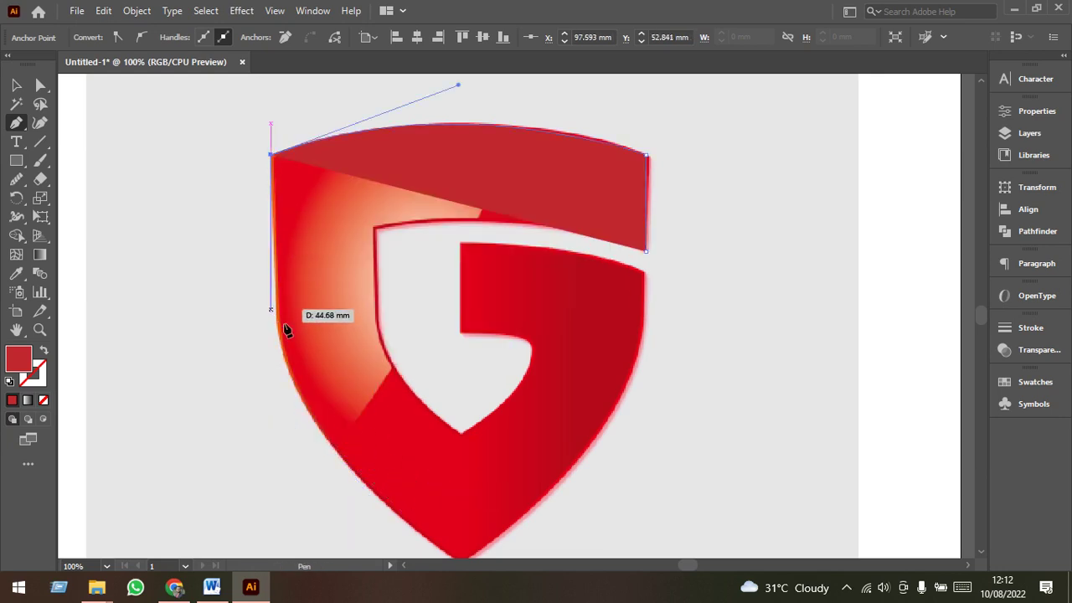
Trace down the shield's left edge to the bottom tip and curve up the right edge
left_click(278, 314)
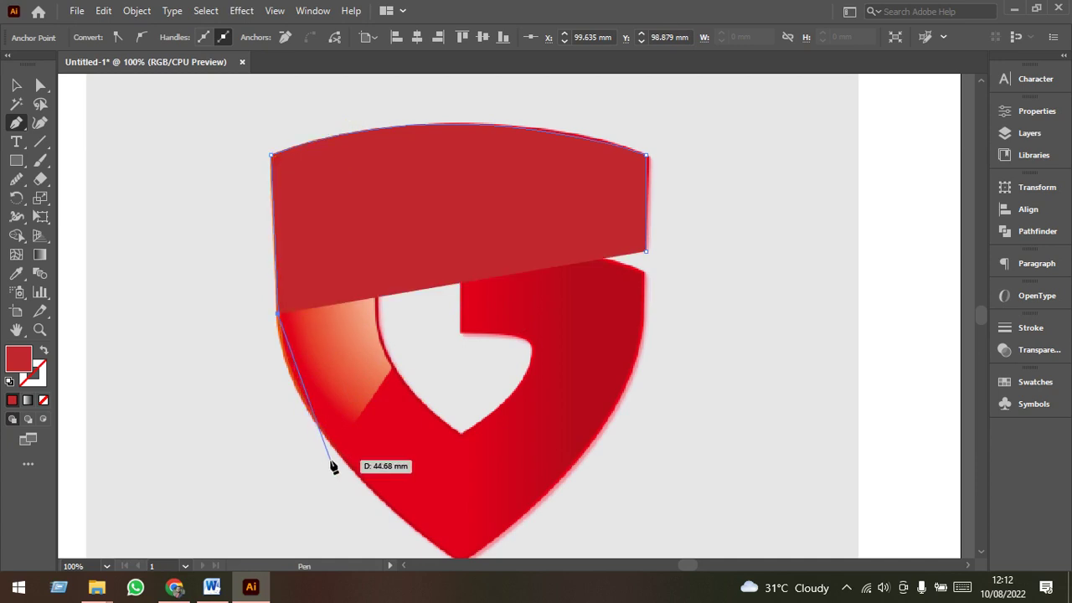
scroll(330, 467, "down", 3)
left_click_drag(426, 467, 568, 504)
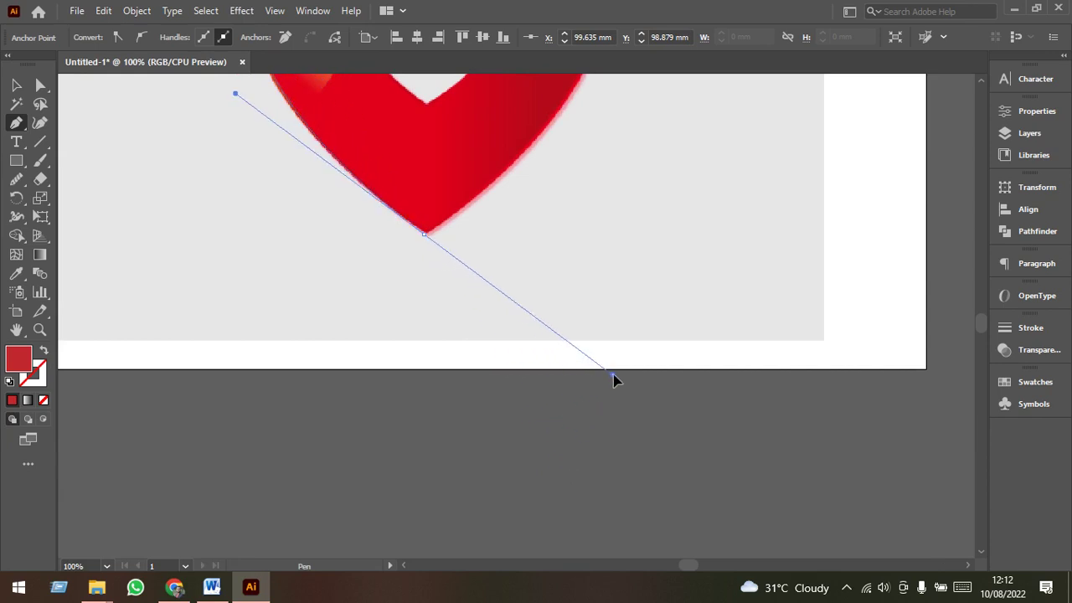
left_click_drag(568, 503, 613, 375)
scroll(628, 380, "up", 3)
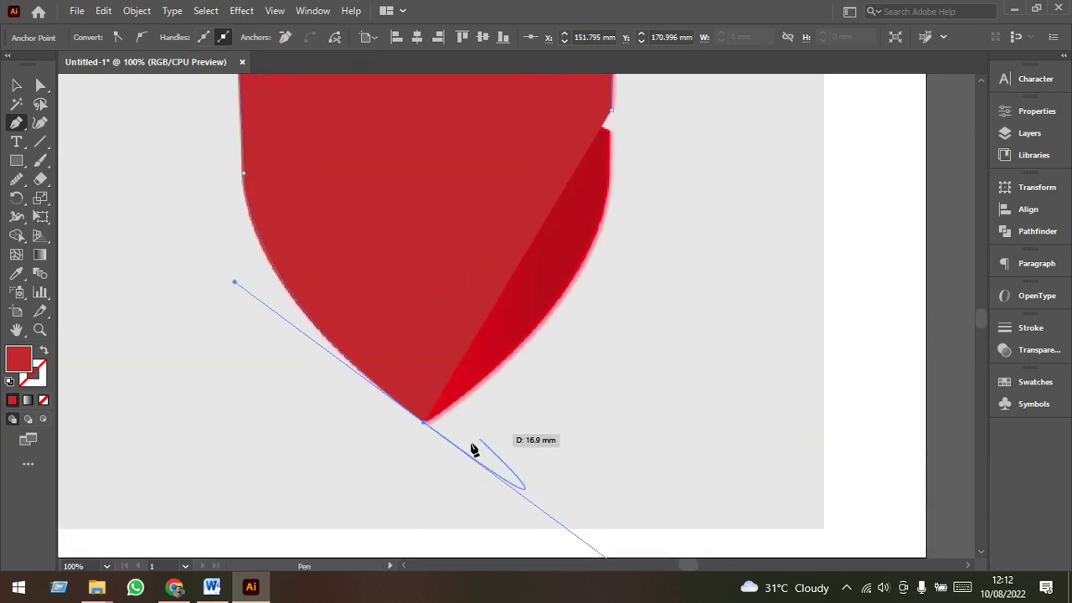
left_click(43, 401)
left_click_drag(423, 422, 494, 369)
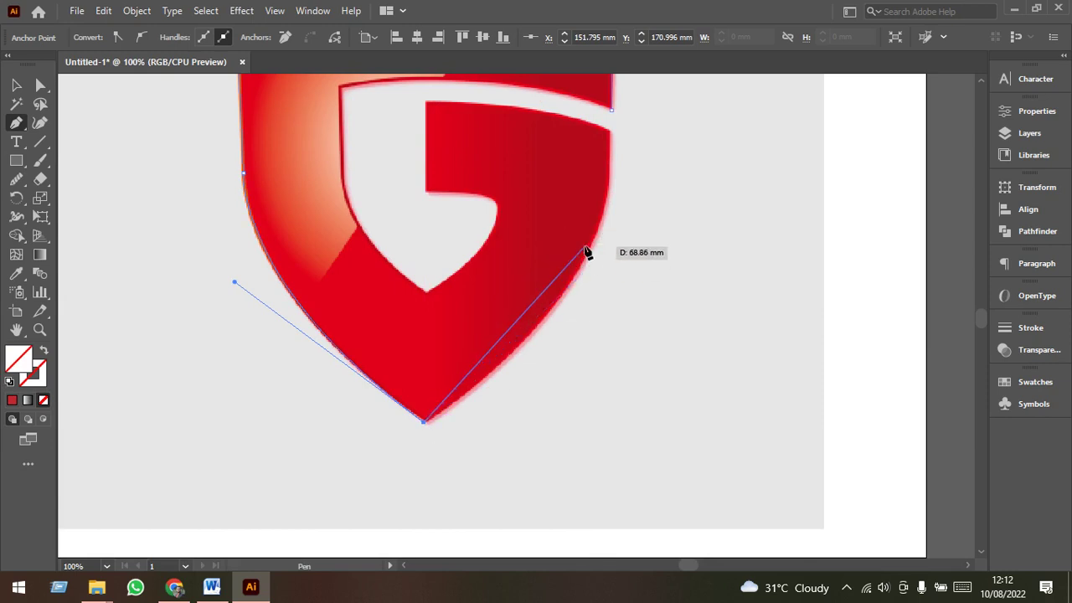
left_click_drag(589, 248, 613, 168)
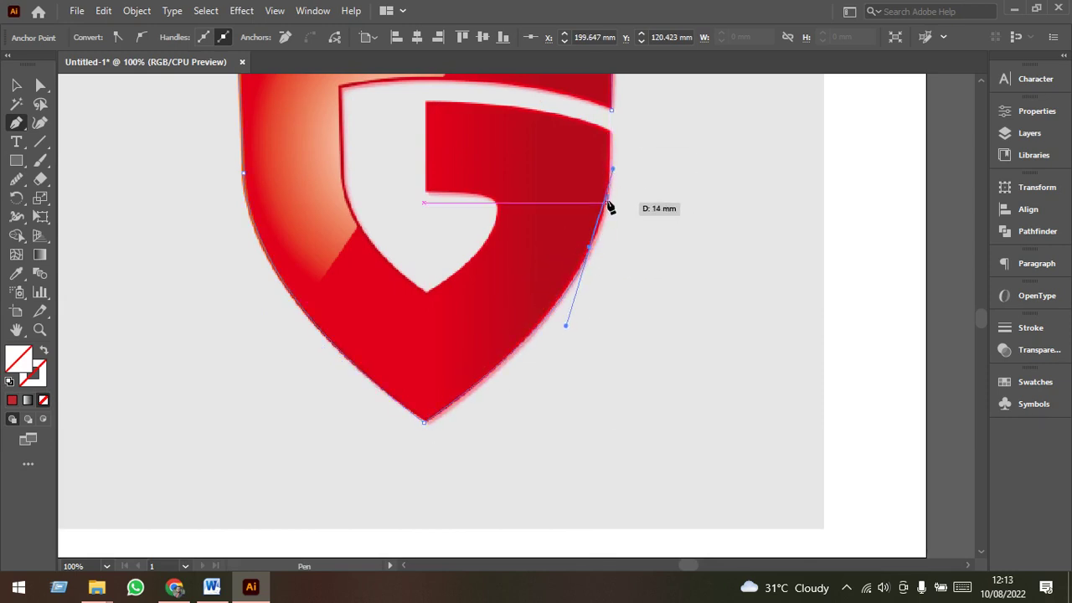
Undo the misplaced top-right anchor and place a curved anchor higher up the shield's right edge
scroll(608, 177, "up", 1)
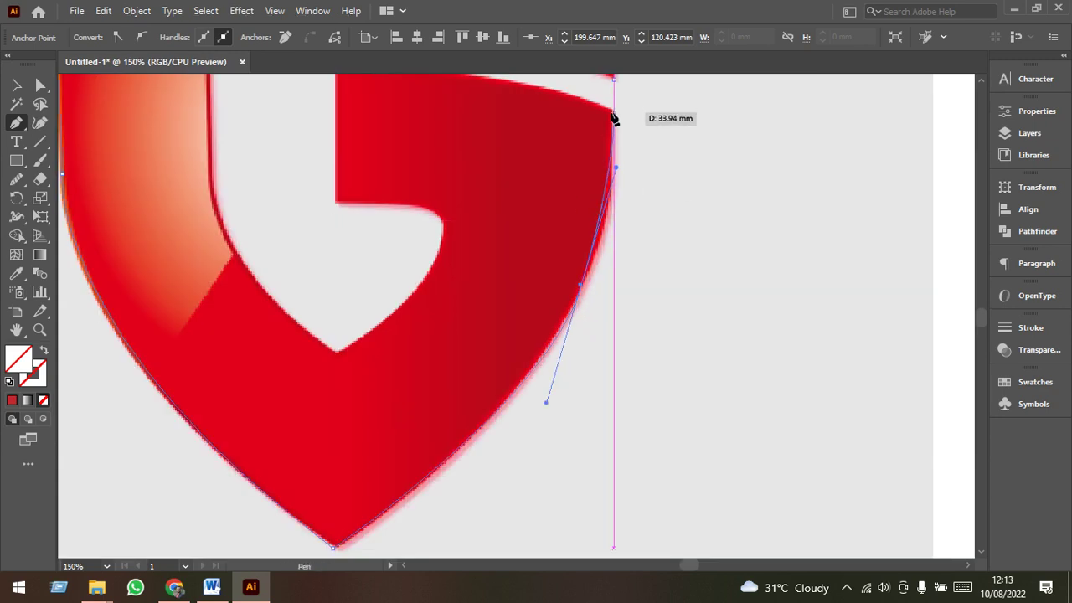
left_click_drag(614, 110, 592, 99)
scroll(602, 104, "up", 2)
key("ctrl+z")
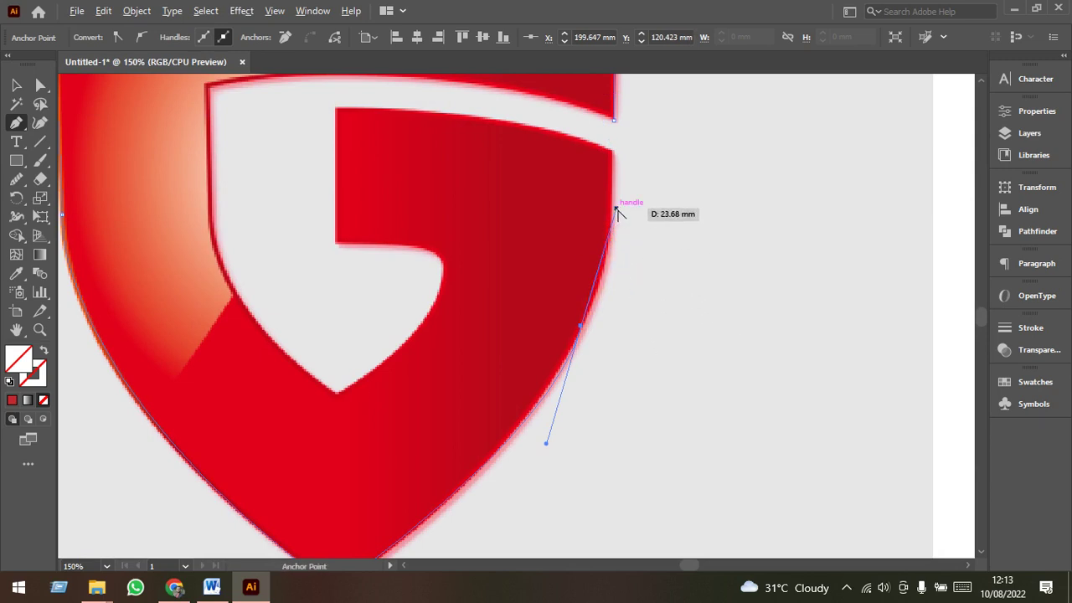
left_click_drag(615, 210, 592, 295)
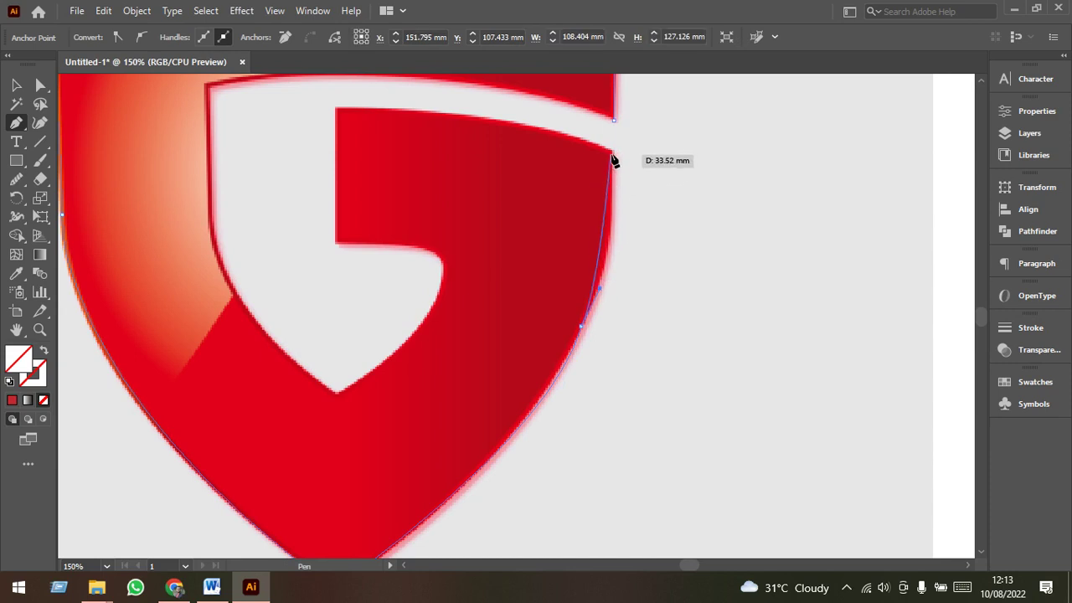
mouse_move(613, 155)
left_mouse_down()
mouse_move(598, 151)
mouse_move(629, 173)
left_mouse_up()
Redo the right edge with a smooth midway anchor and a corner anchor below the G's gap
key("h")
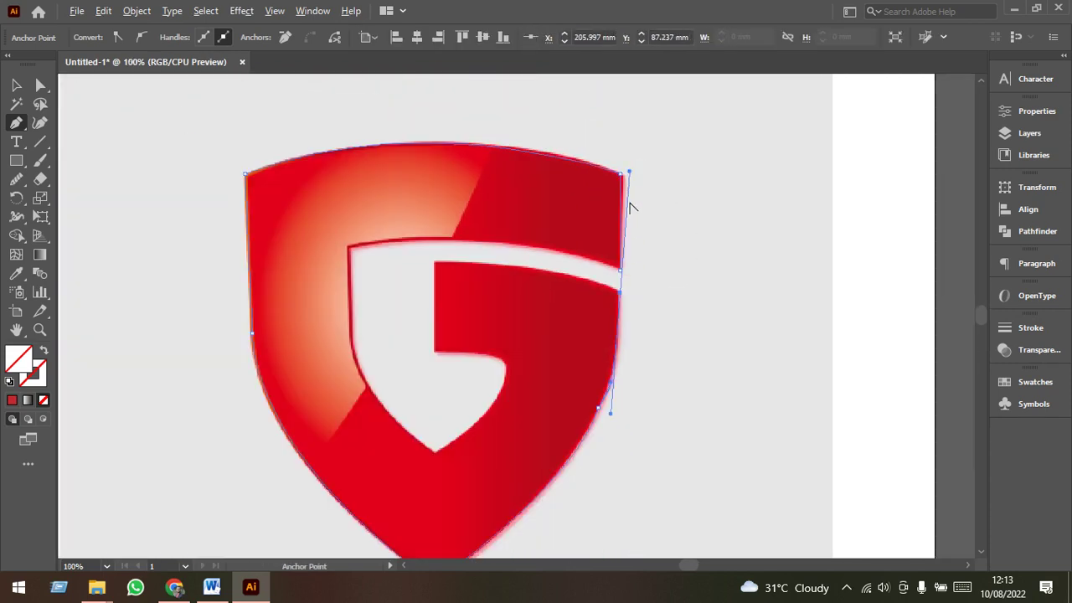
left_click(628, 484, "ctrl")
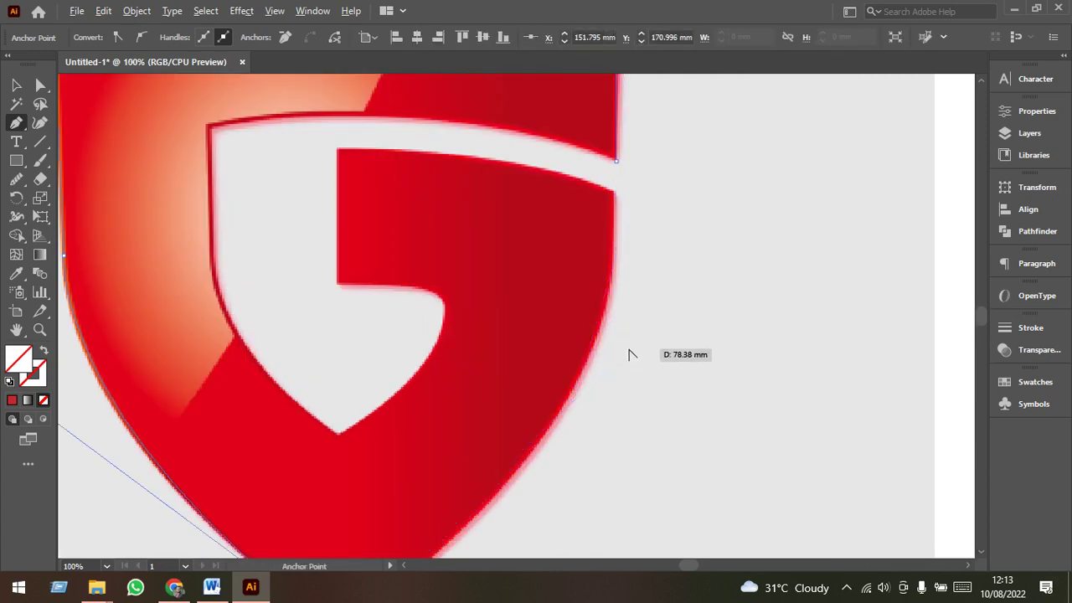
key("ctrl+1")
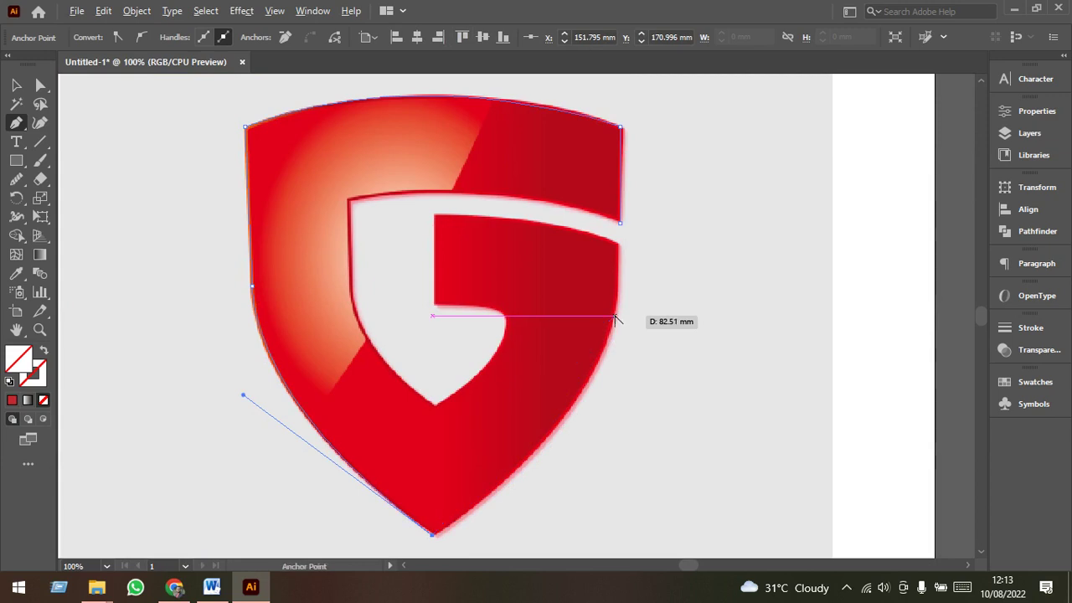
scroll(617, 315, "down", 1)
left_click_drag(617, 313, 640, 225)
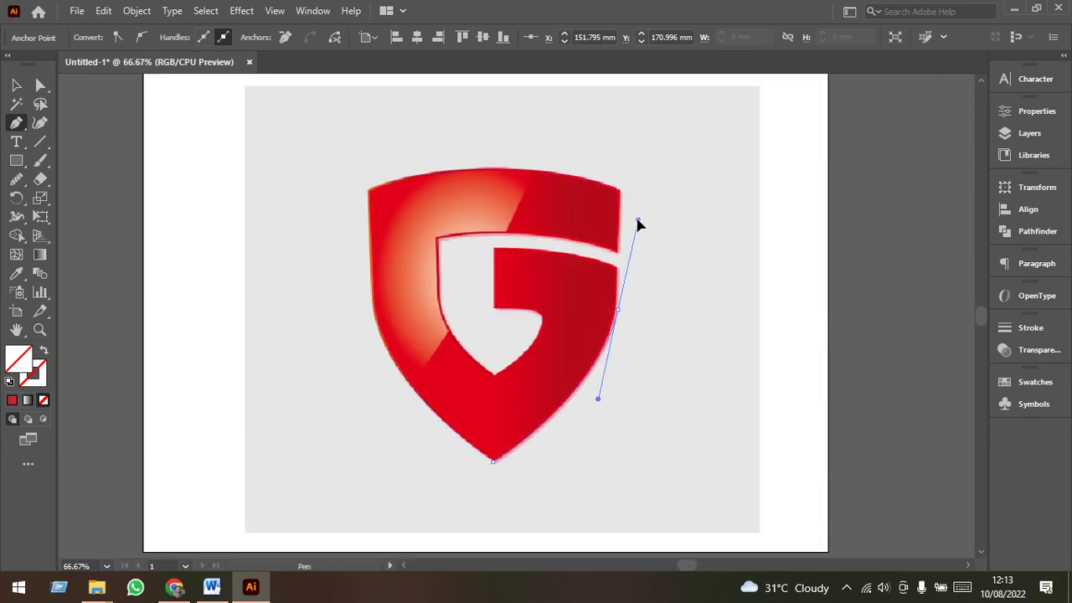
scroll(627, 327, "up", 2)
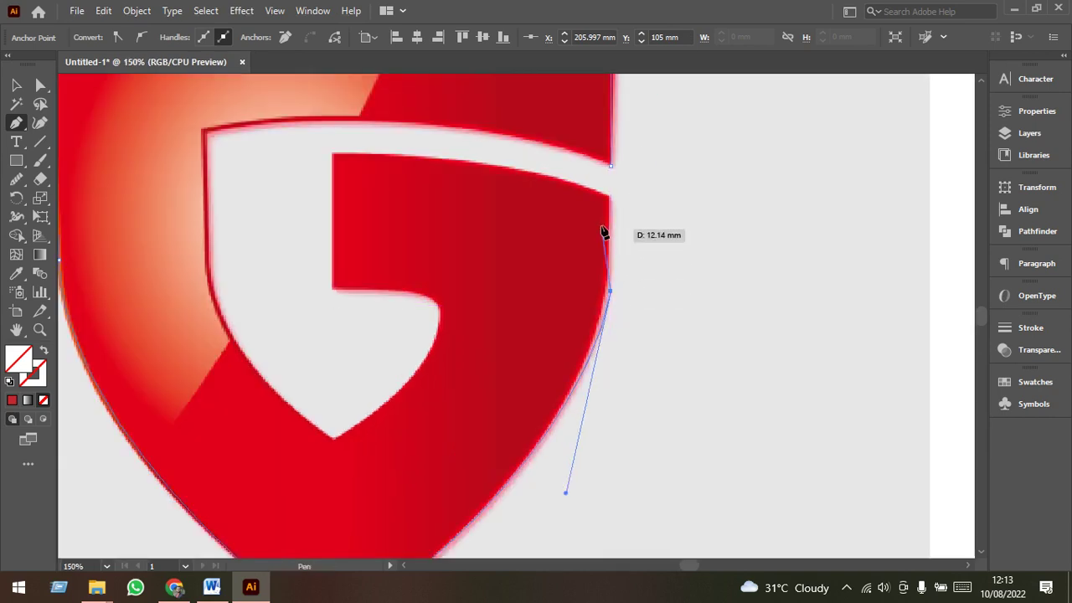
left_click(611, 198)
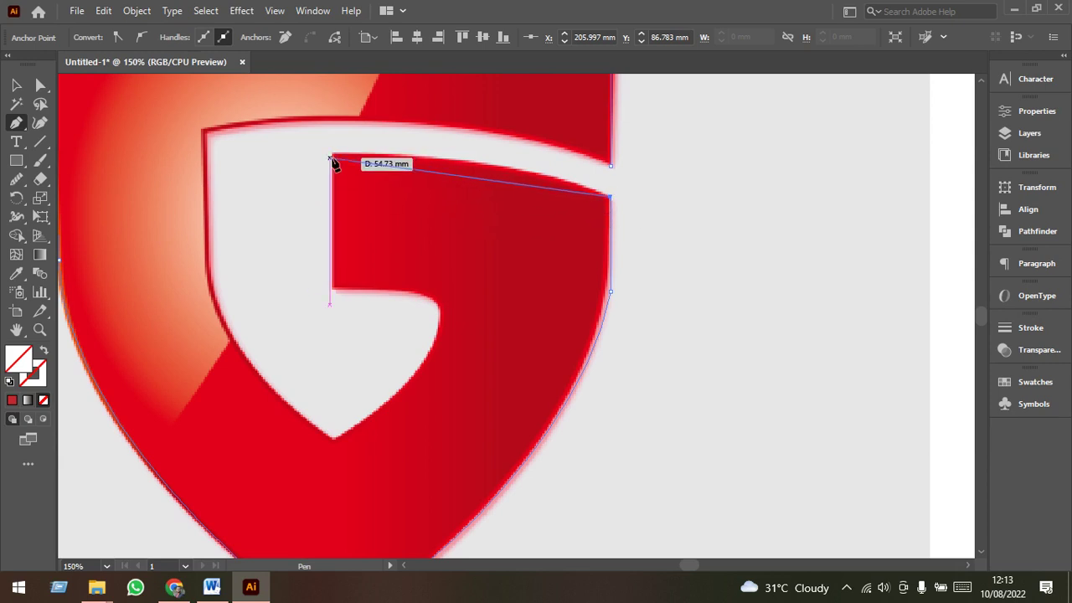
Trace the G bar's top-left corner, its straight vertical edge and the curve around the inner hook
left_click_drag(334, 154, 173, 154)
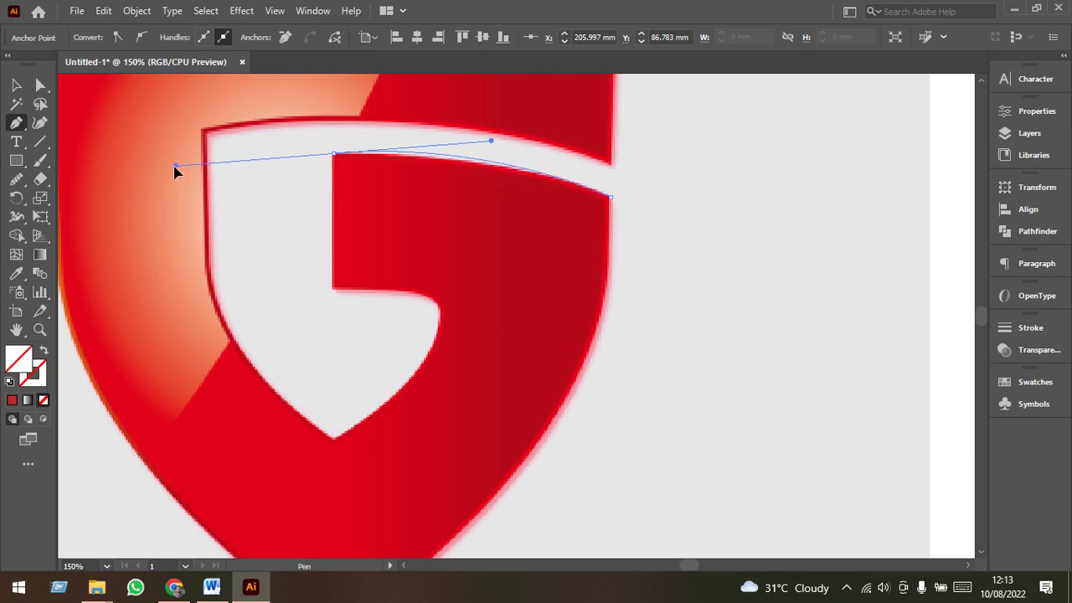
left_click(334, 155)
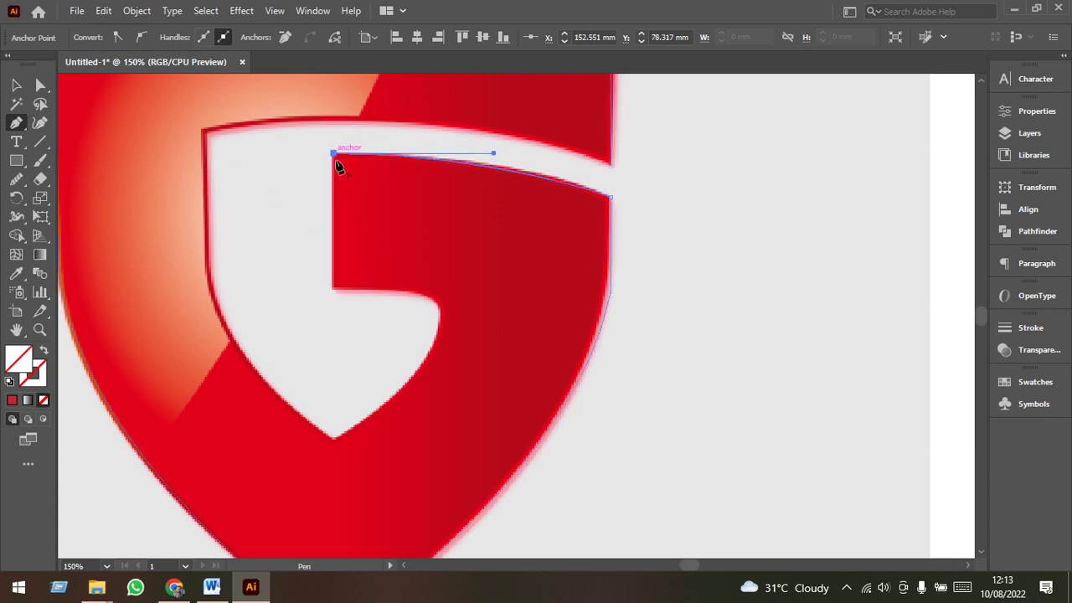
left_click(333, 289)
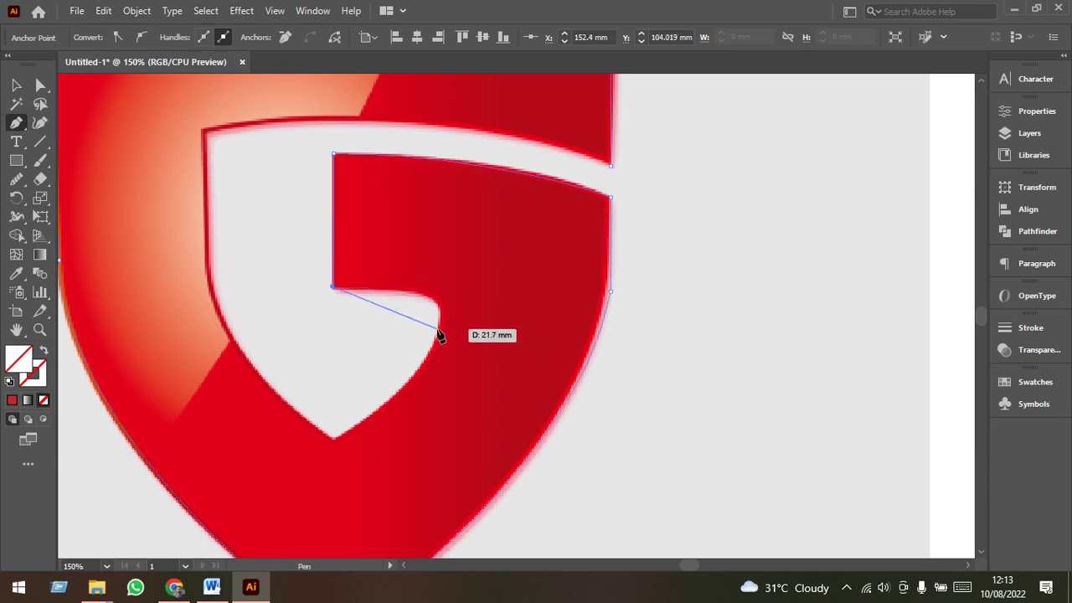
left_click_drag(438, 332, 407, 391)
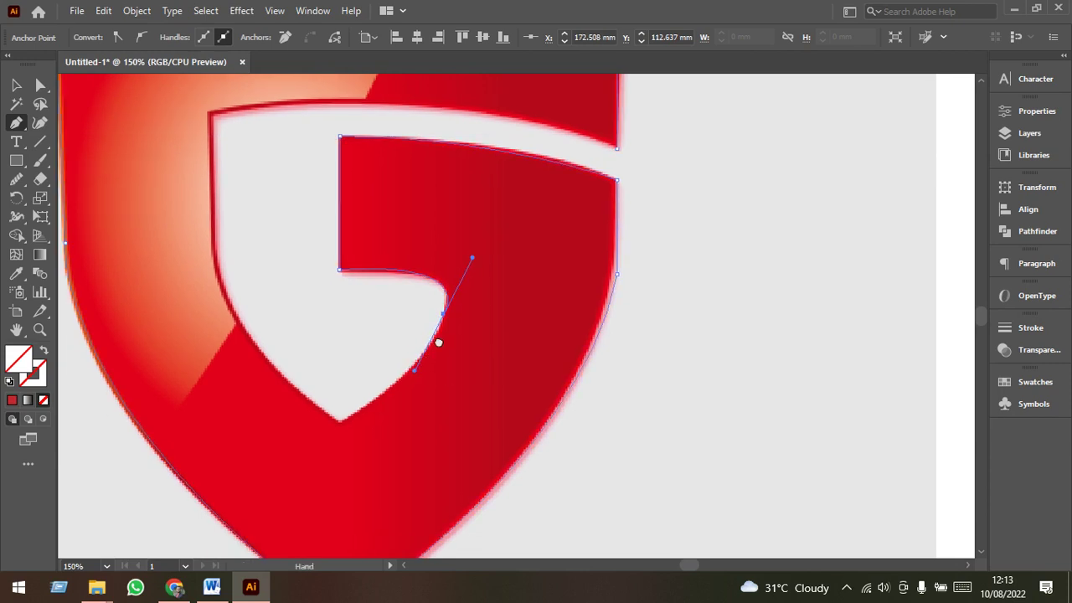
scroll(410, 396, "down", 3)
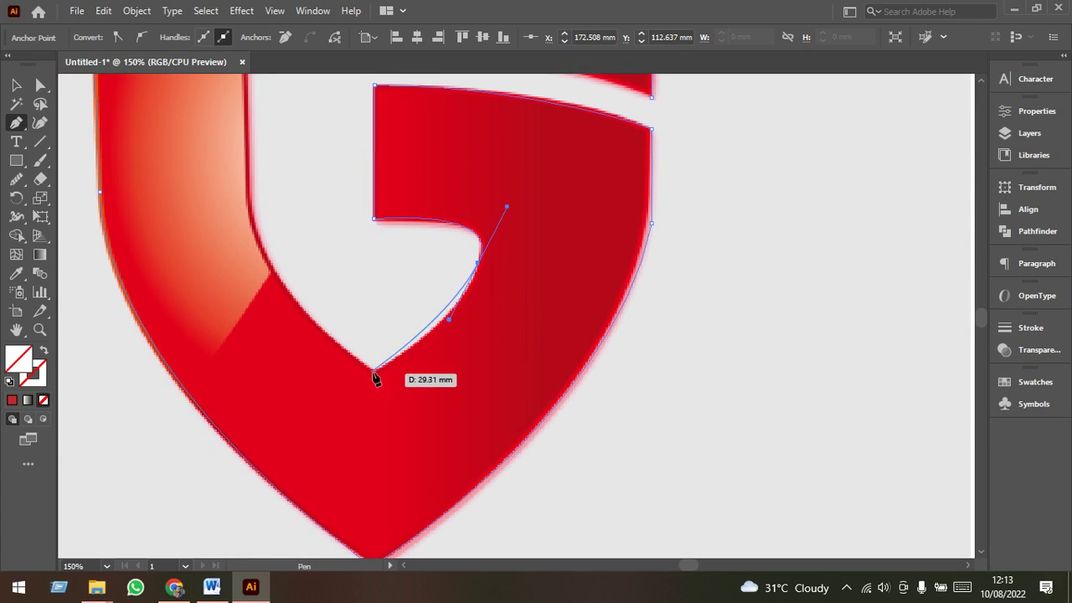
left_click(376, 373)
Continue through the notch and the cutout's inner left edge, close the path, and select the shape
left_click_drag(376, 374, 419, 482)
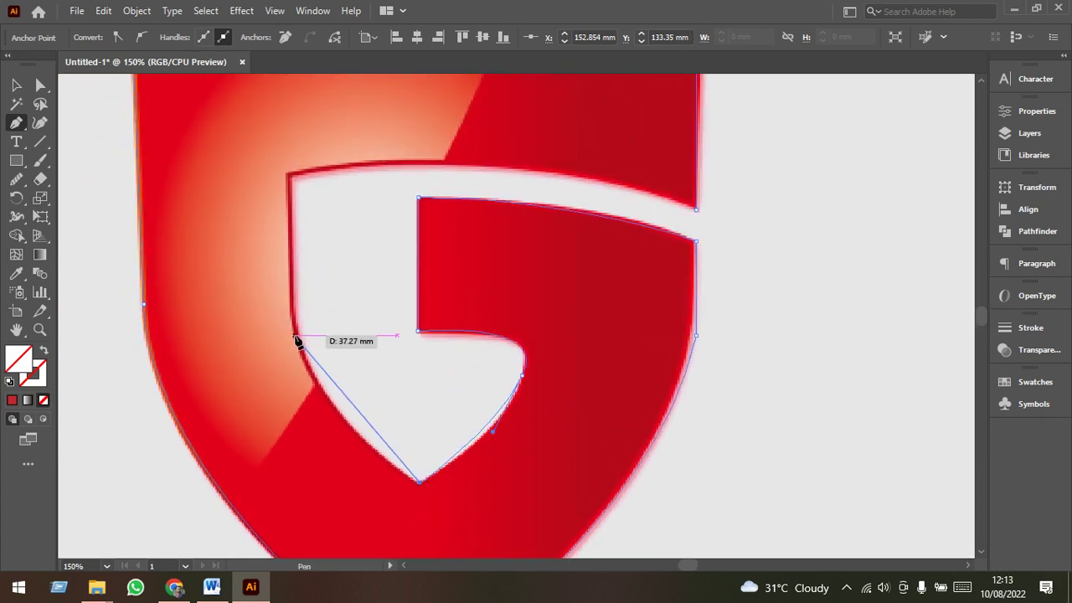
left_click_drag(299, 338, 281, 255)
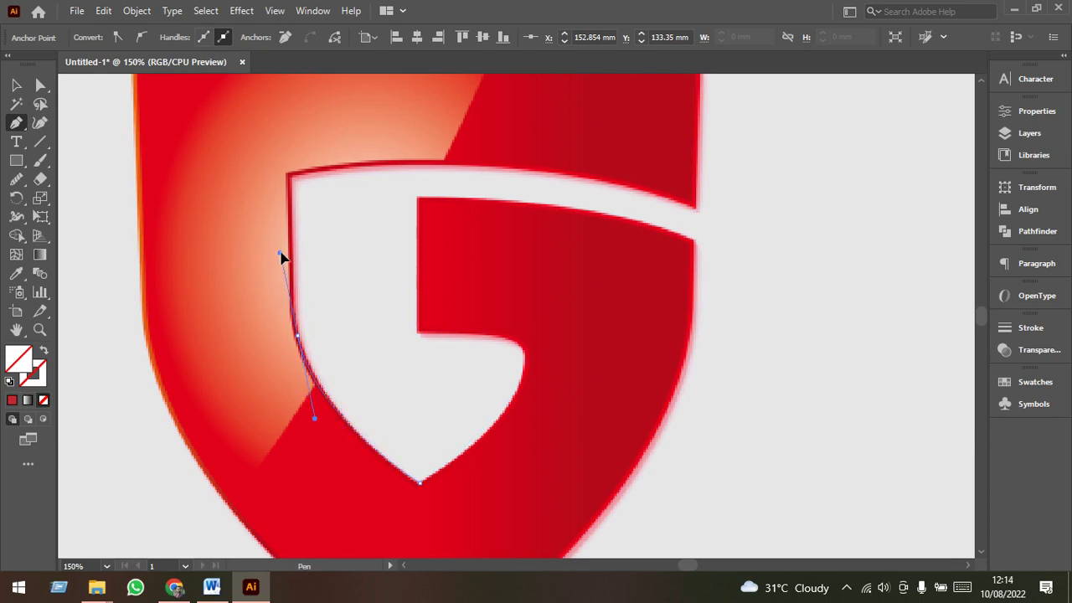
left_click(287, 177)
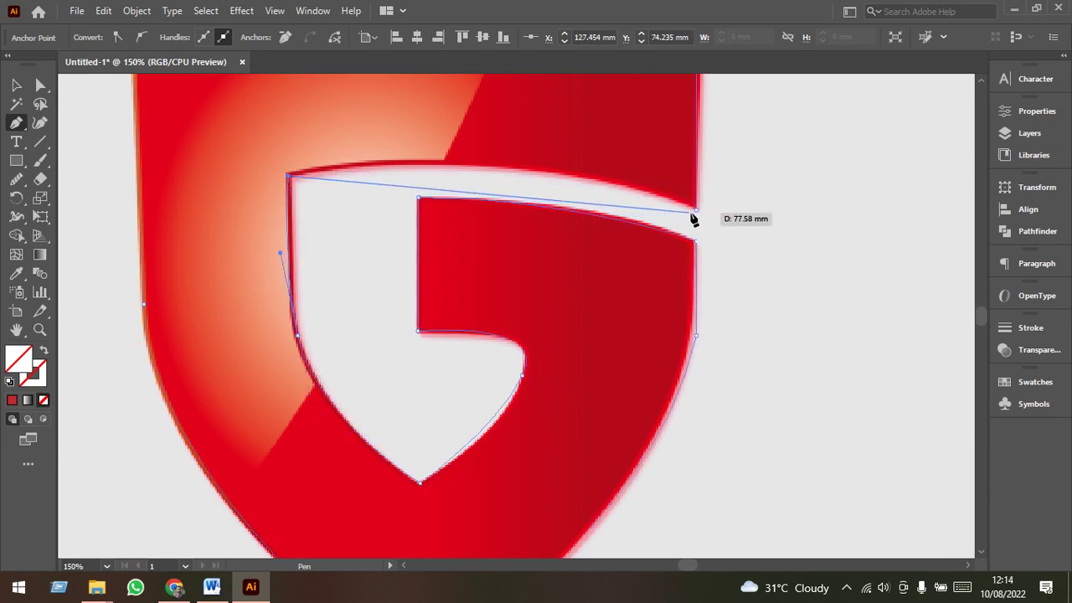
left_click_drag(696, 209, 858, 295)
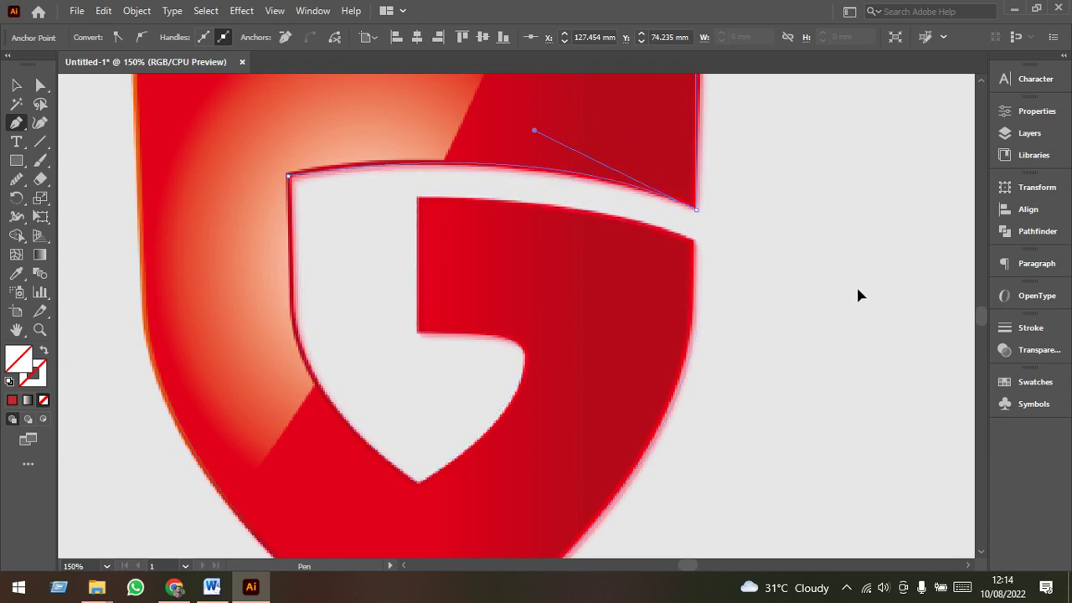
scroll(670, 286, "down", 1, "alt")
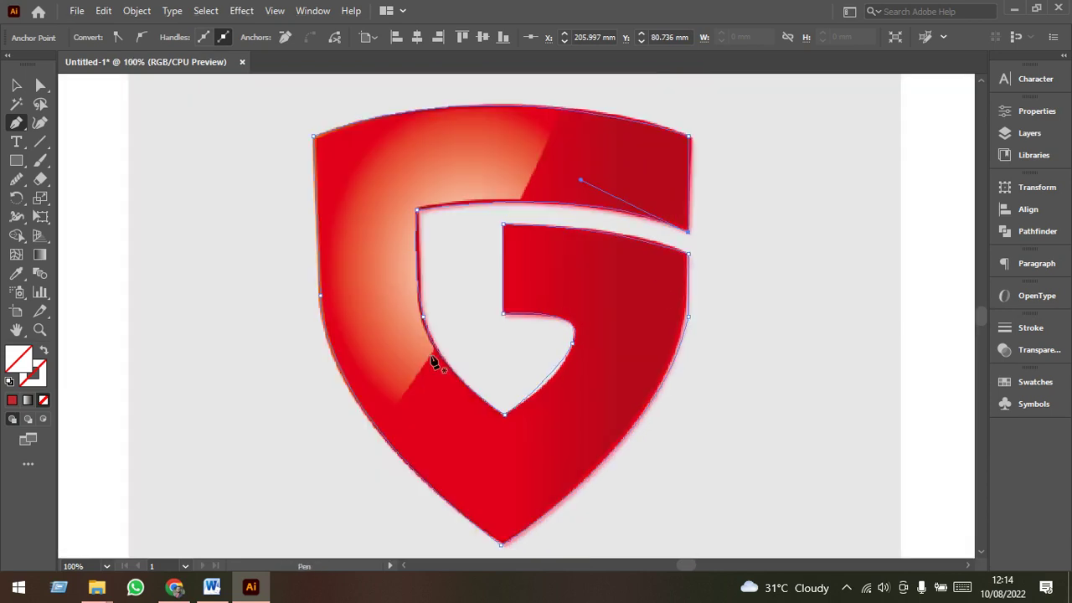
left_click(17, 84)
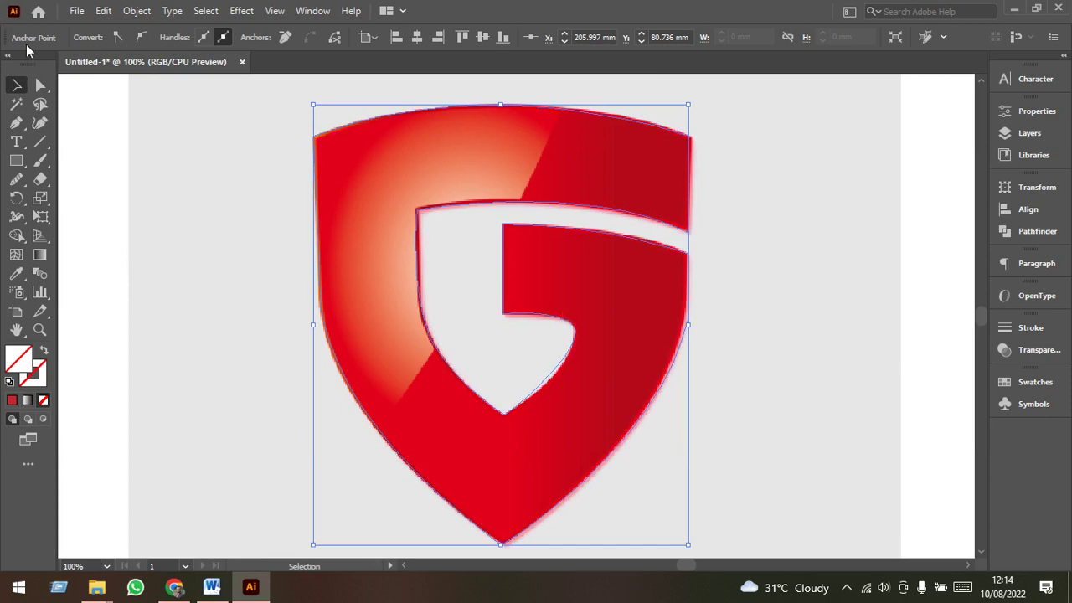
Fill the traced G shield with bright red and move it left of the original G image
scroll(542, 340, "down", 3, "alt")
left_click(482, 291)
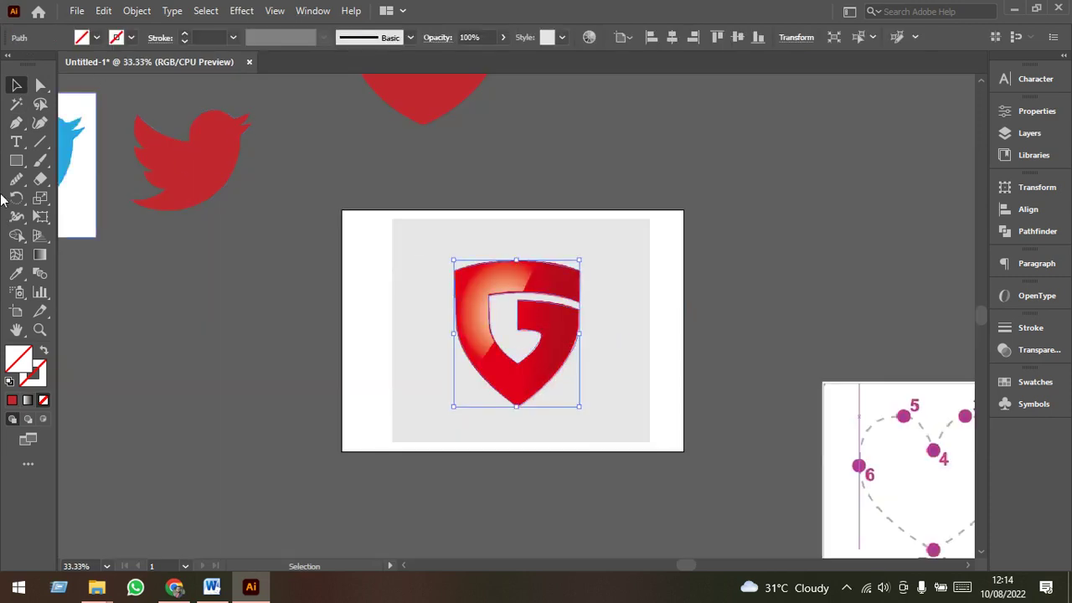
left_click(95, 38)
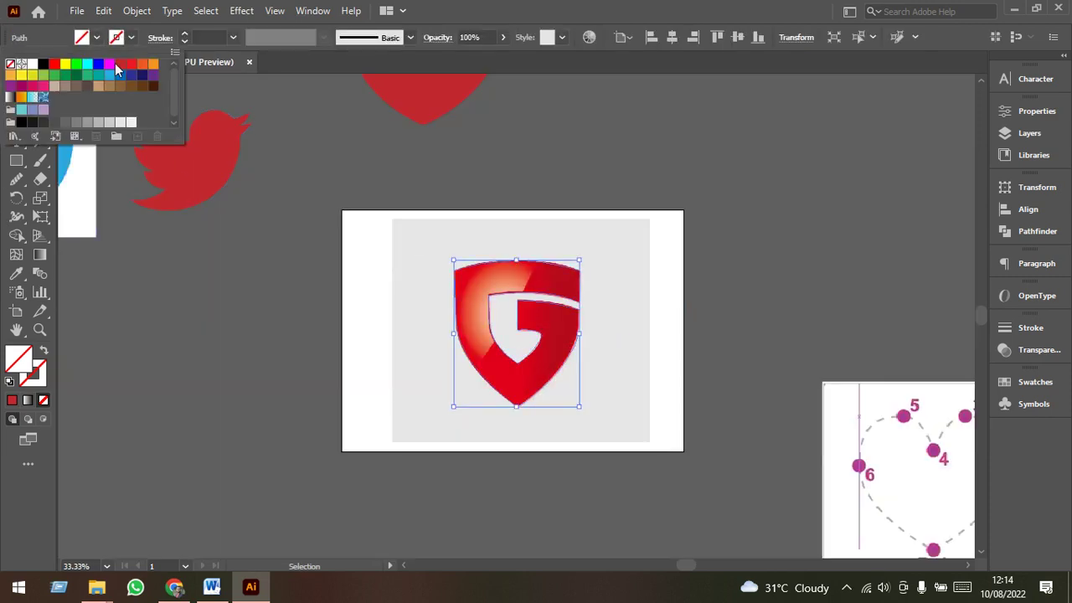
left_click(123, 64)
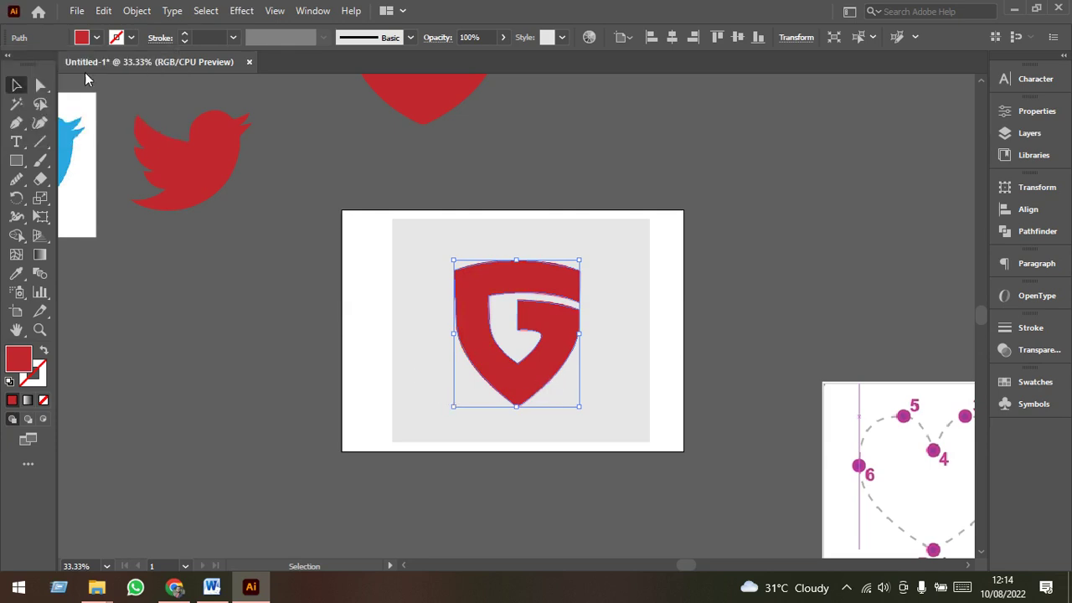
left_click(96, 38)
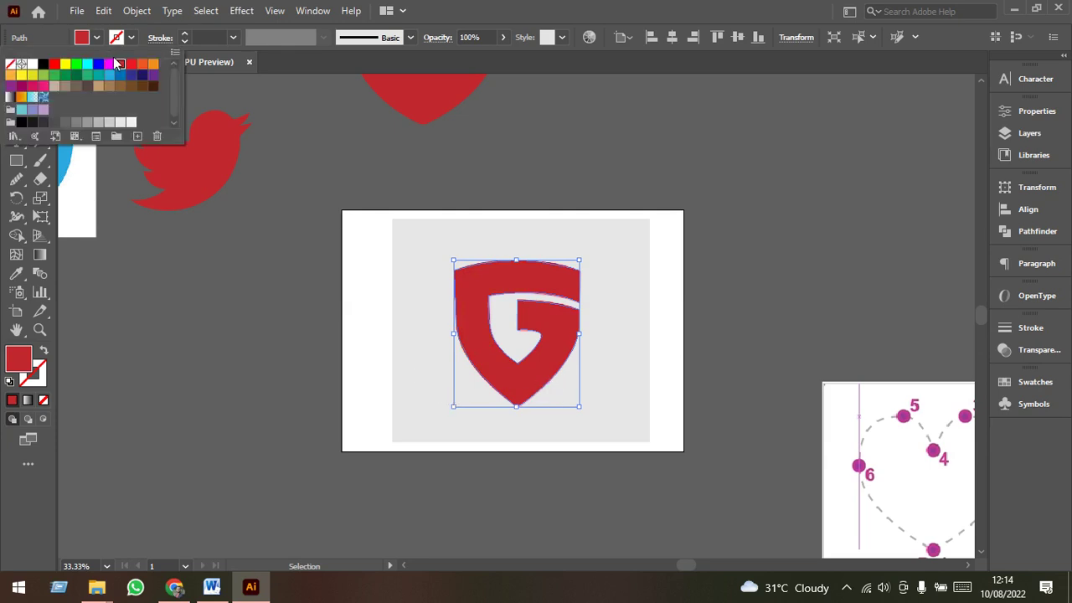
left_click(542, 423)
left_click_drag(550, 382, 384, 374)
left_click(579, 382)
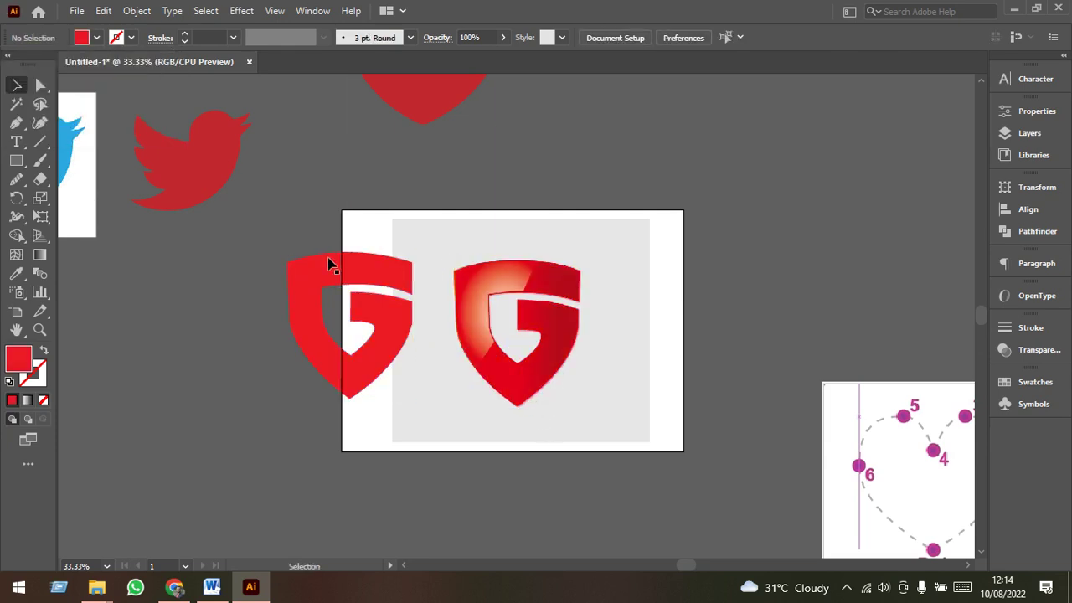
left_click(134, 11)
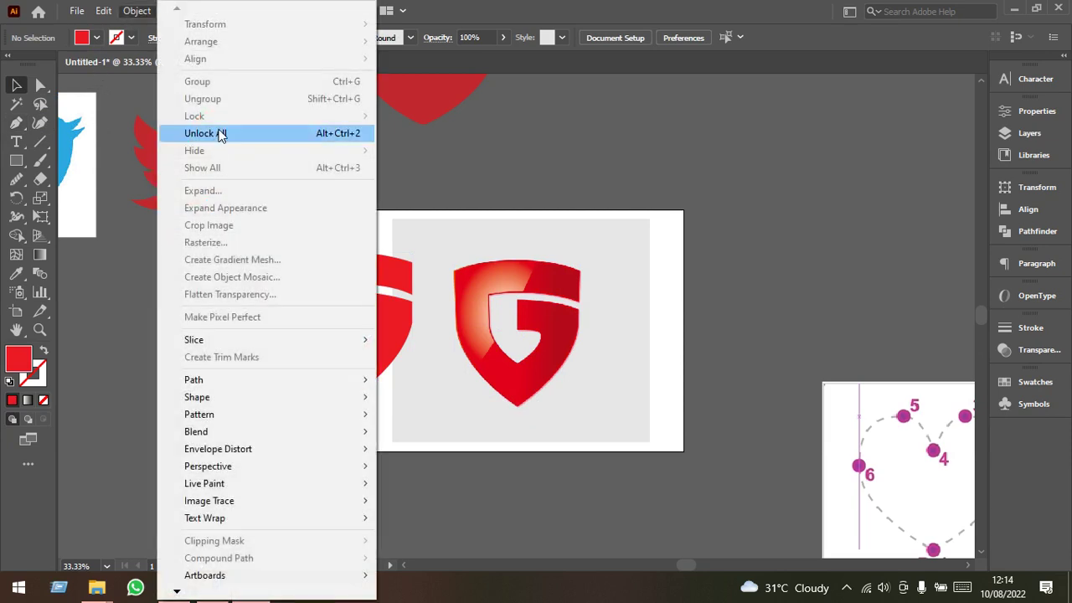
Unlock all artwork, then select both G logos and scale them together
left_click(220, 133)
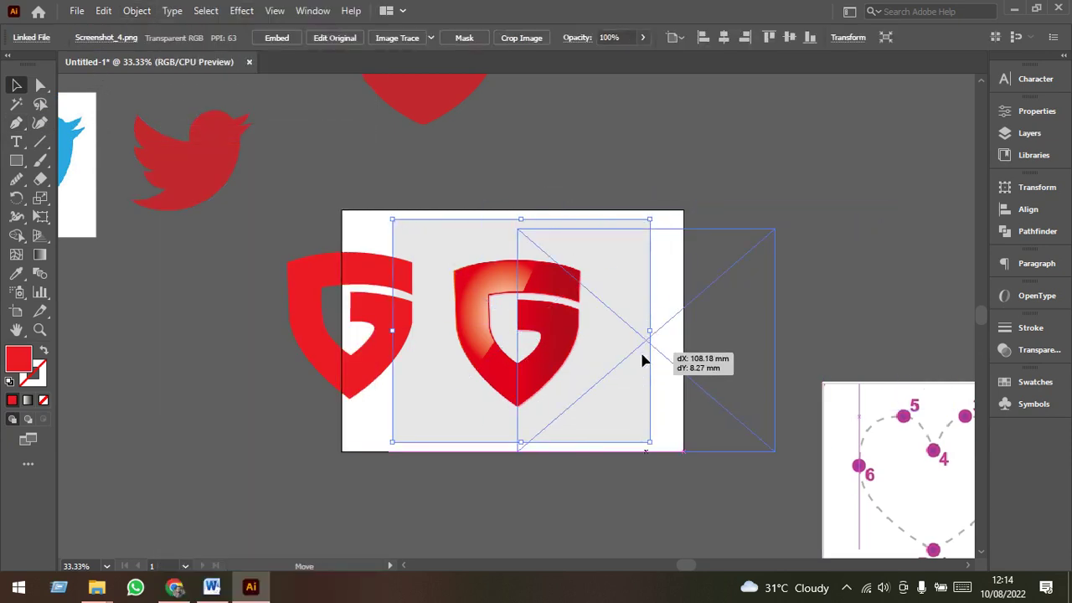
left_click_drag(519, 347, 644, 356)
key("ctrl+z")
left_click_drag(595, 467, 486, 400)
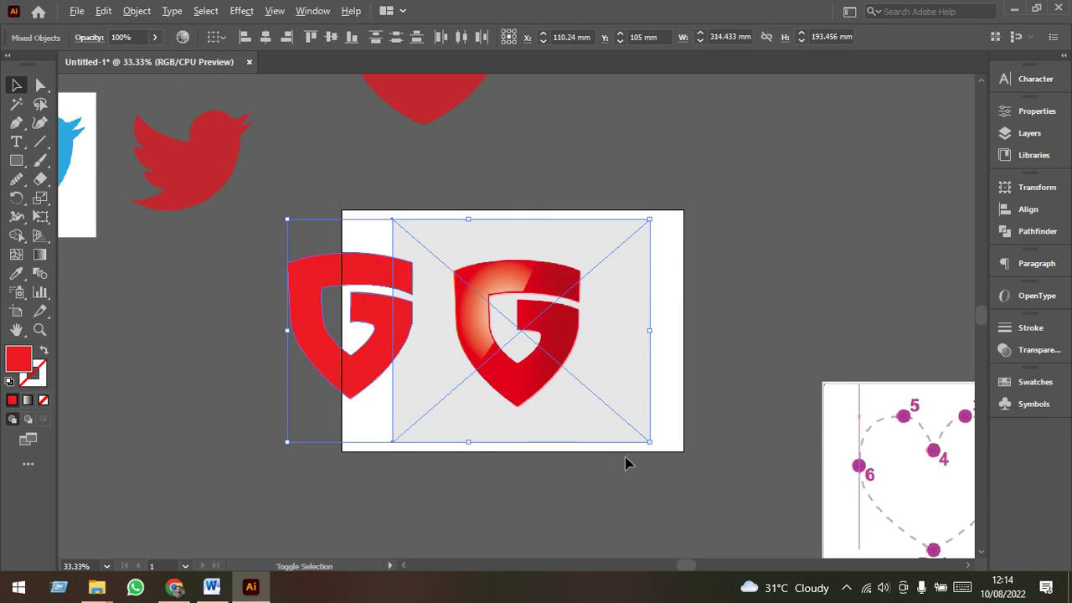
mouse_move(652, 446)
left_mouse_down()
mouse_move(522, 362)
mouse_move(519, 332)
left_mouse_up()
left_click(542, 415)
key("ctrl+1")
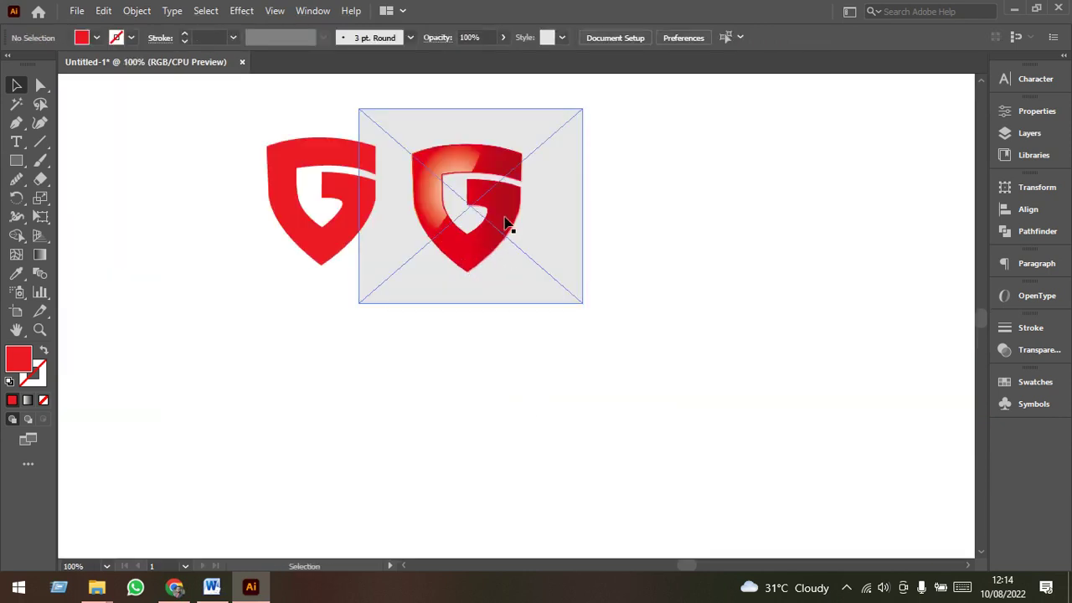
Rearrange the logos with the original G image on the left and the traced shield on its right
left_click_drag(503, 222, 193, 221)
left_click_drag(335, 220, 460, 218)
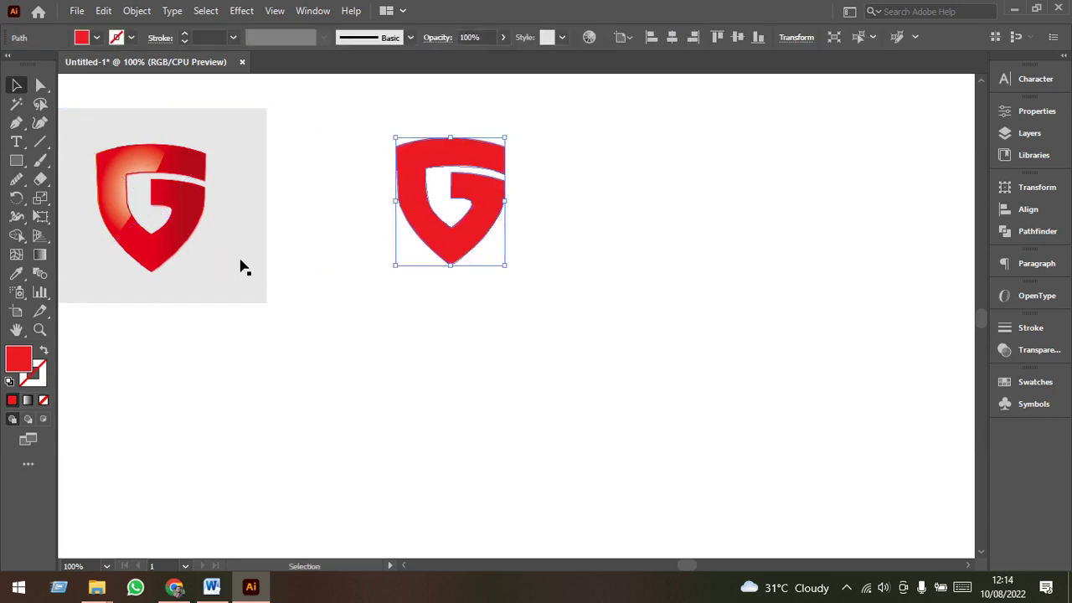
left_click_drag(242, 268, 335, 272)
left_click(442, 270)
left_click(415, 241)
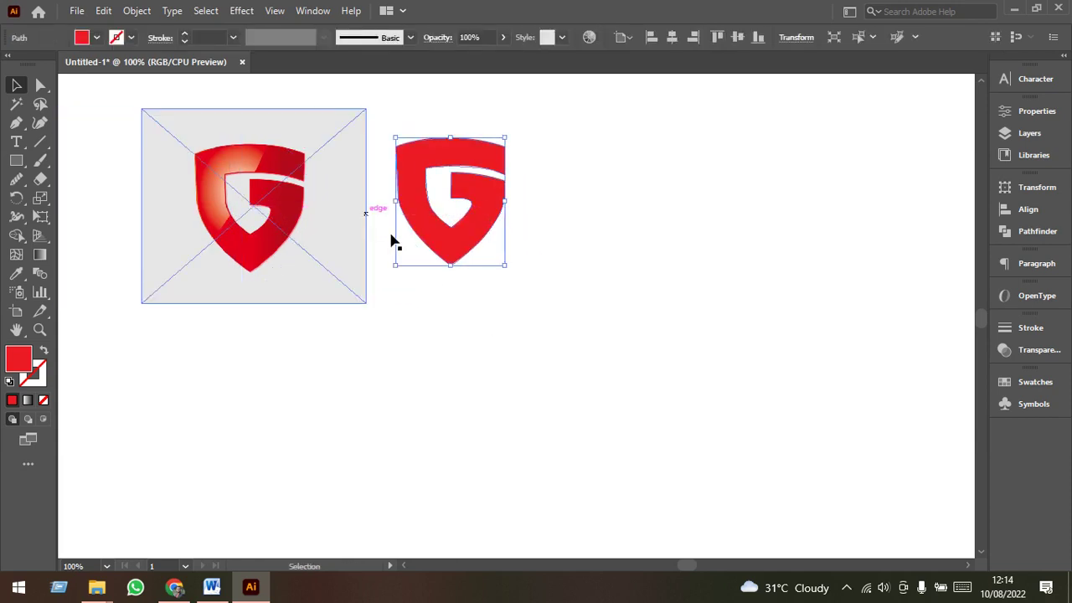
Enlarge both G logos, then enlarge the traced shield further and nudge it slightly right
left_click_drag(536, 318, 299, 240)
left_click_drag(503, 304, 541, 322)
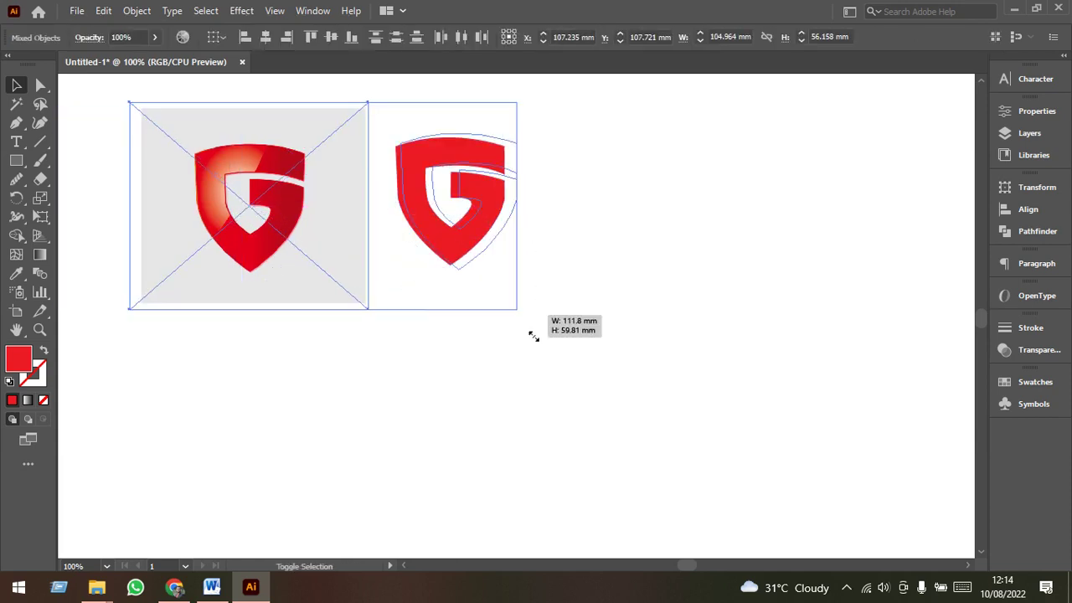
left_click(480, 276)
left_click_drag(540, 276, 575, 316)
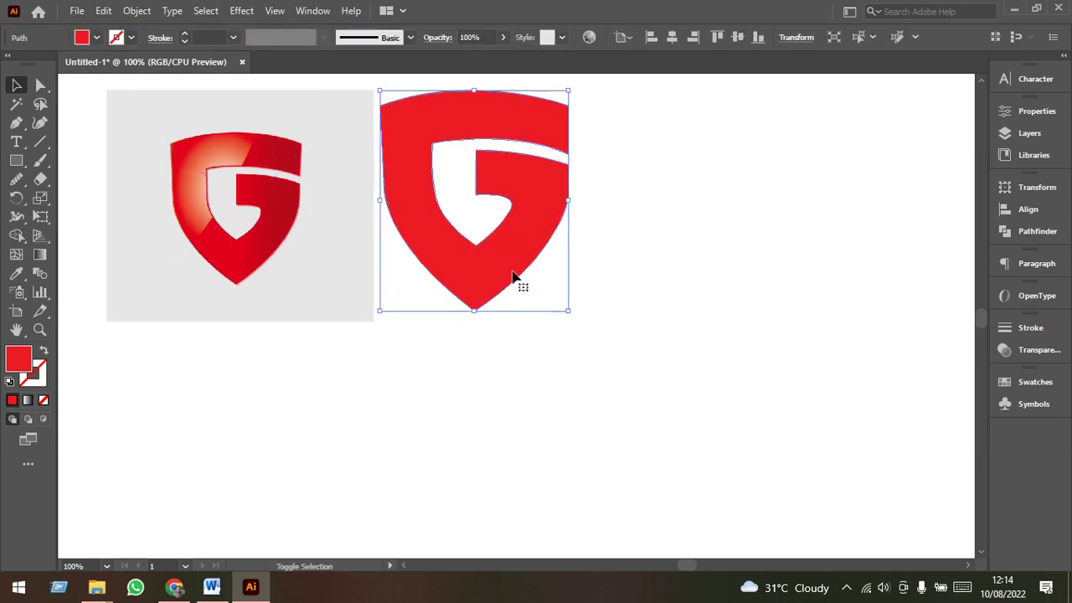
left_click_drag(515, 279, 556, 280)
left_click(561, 419)
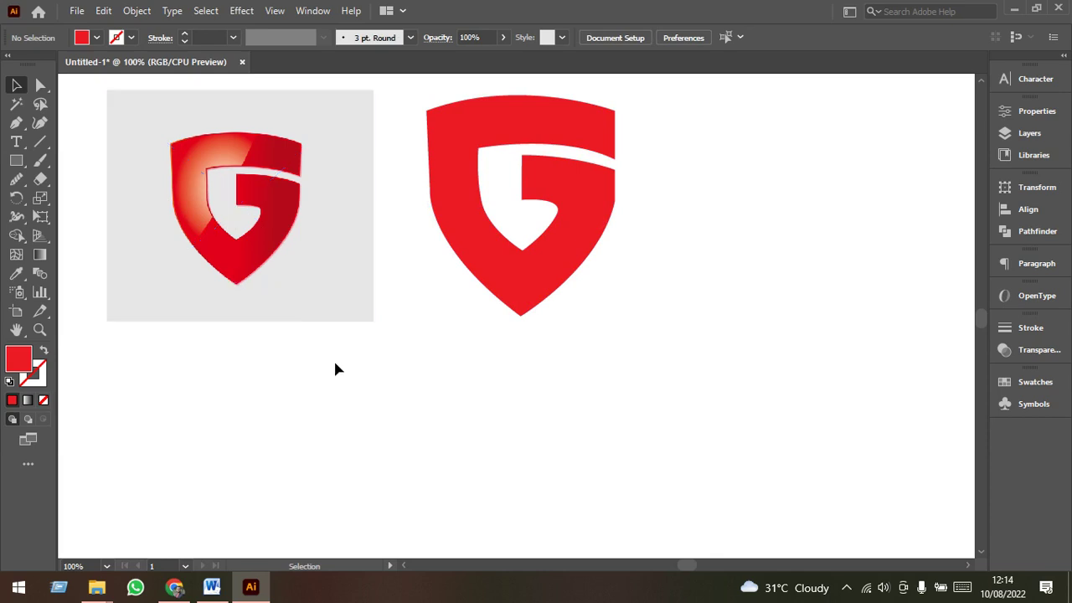
Select the traced shield's anchors and use the Smooth Tool to even out its left edge
scroll(647, 148, "up", 2, "alt")
left_click_drag(569, 261, 657, 257)
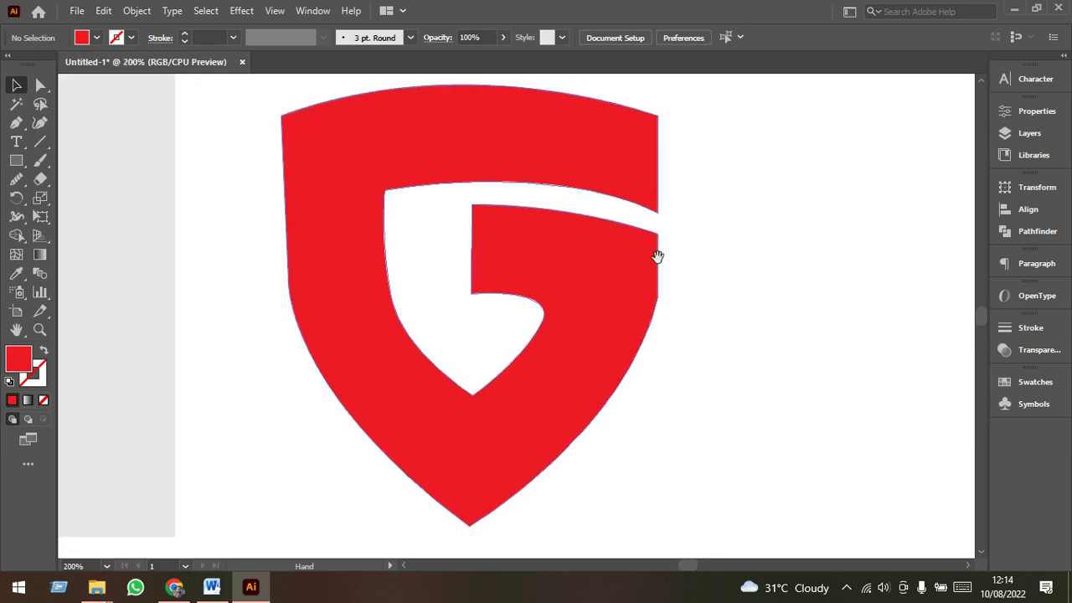
left_click(655, 136)
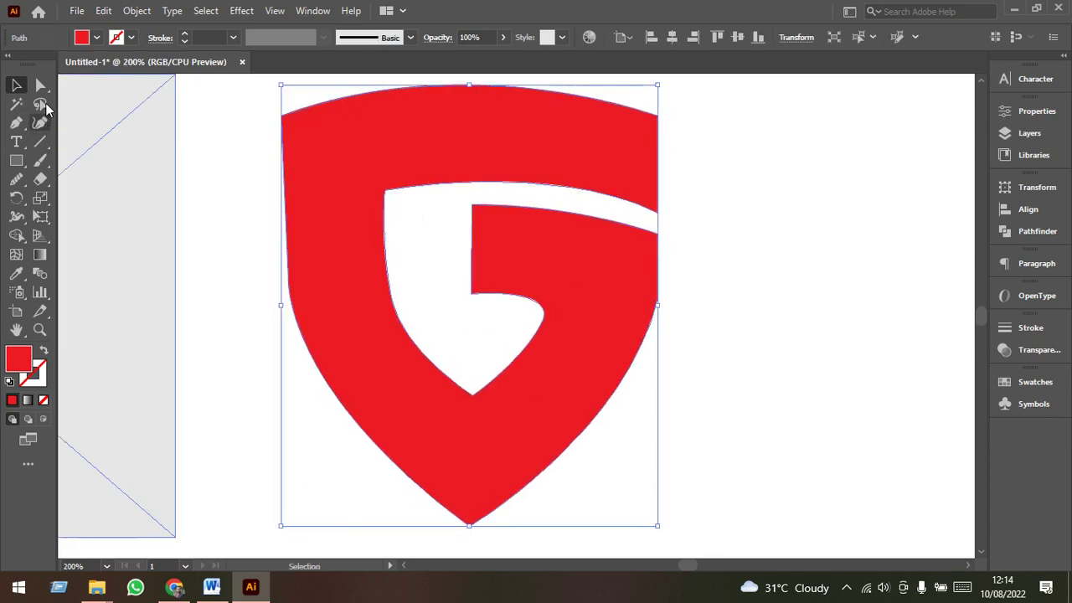
left_click(41, 86)
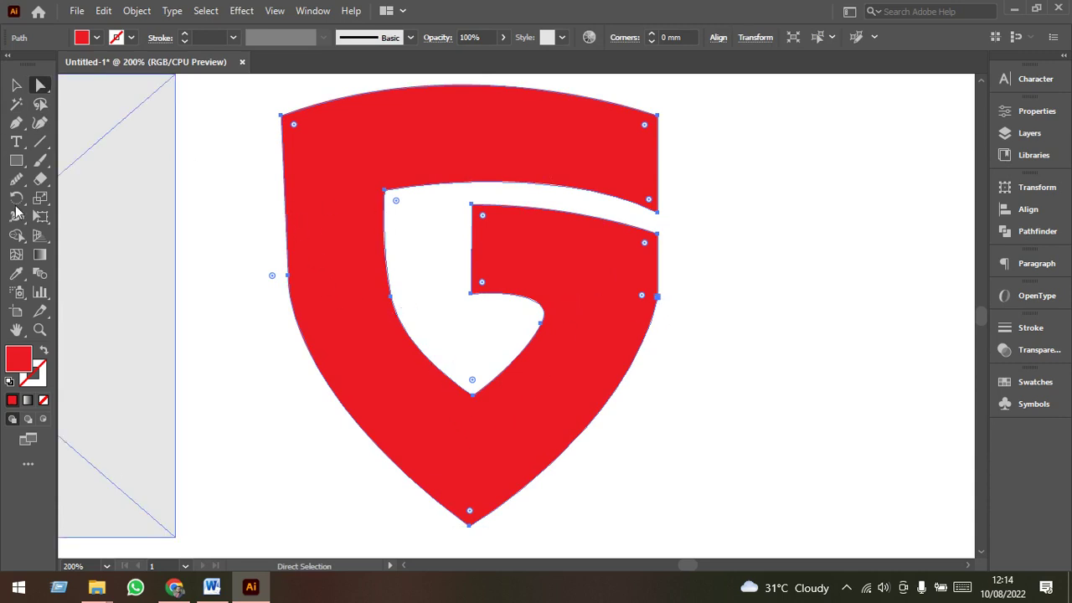
left_click_drag(16, 178, 96, 220)
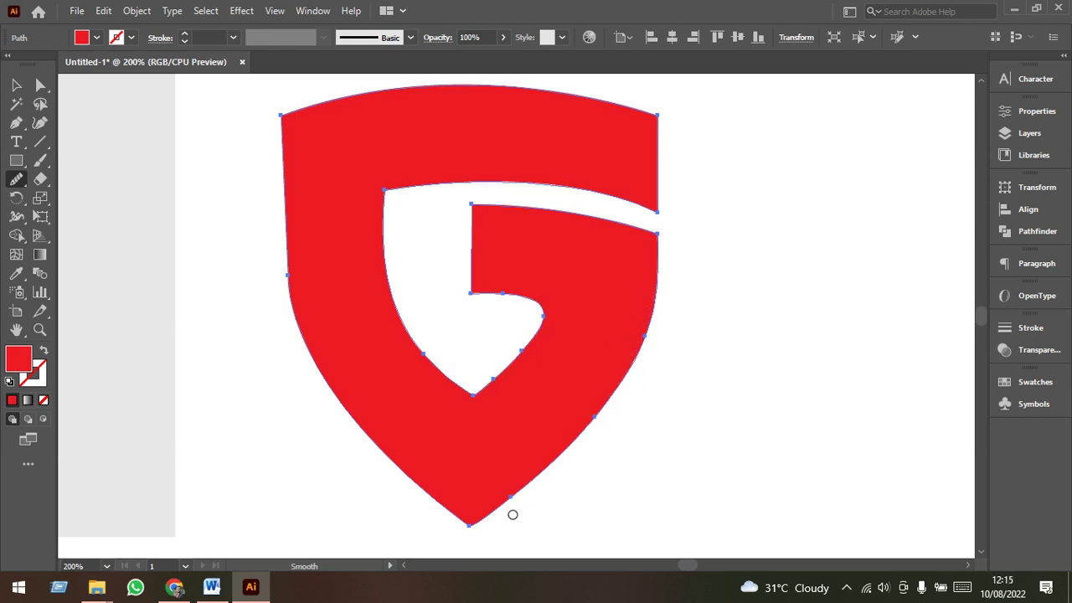
scroll(335, 203, "up", 2)
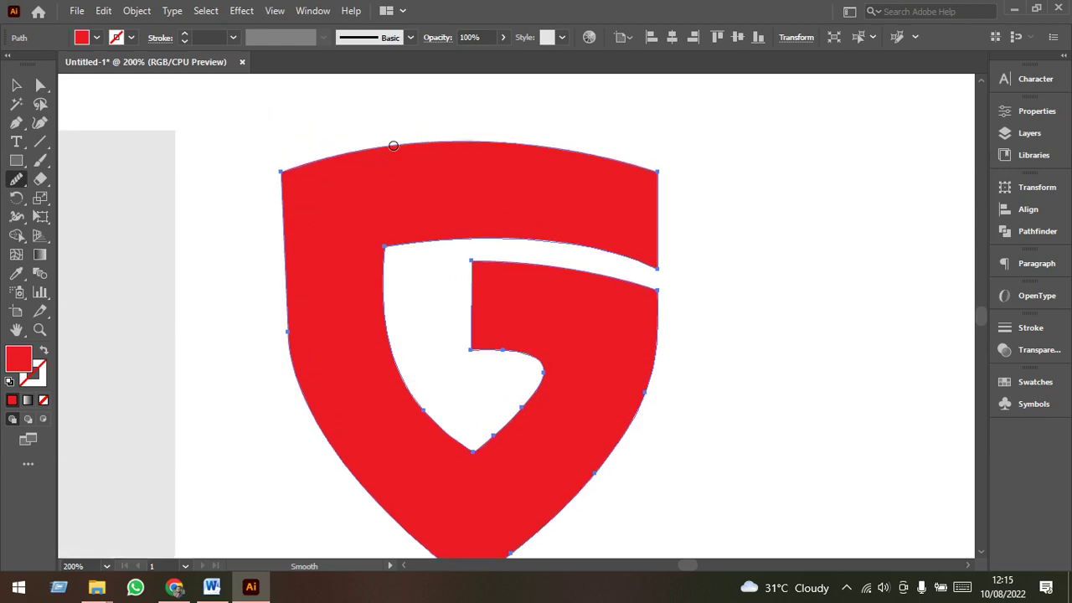
scroll(263, 373, "down", 3)
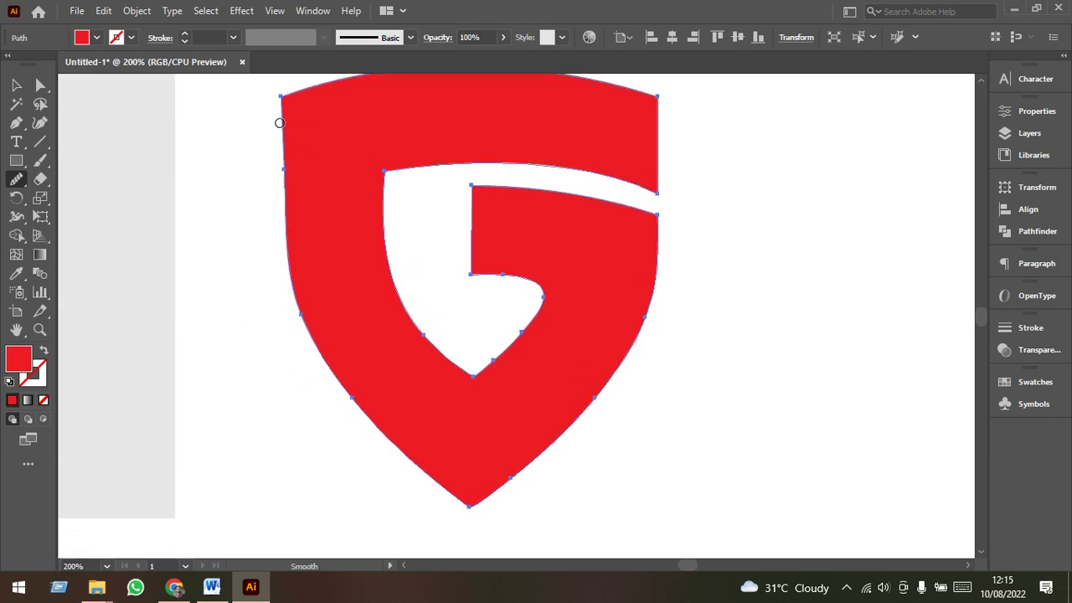
left_click_drag(342, 398, 344, 376)
left_click(16, 84)
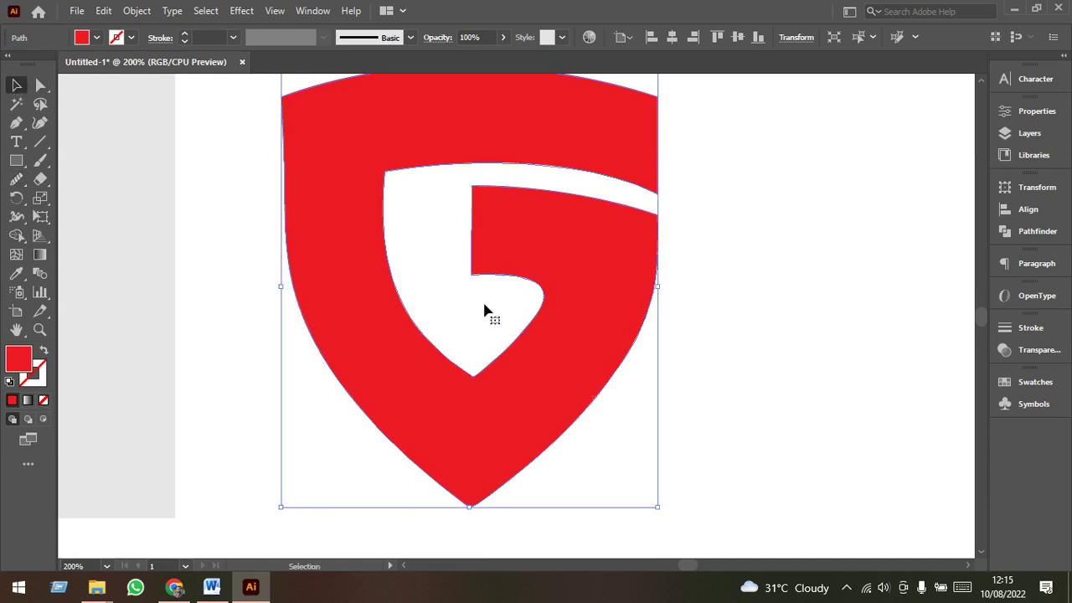
left_click(649, 377)
scroll(625, 369, "down", 2)
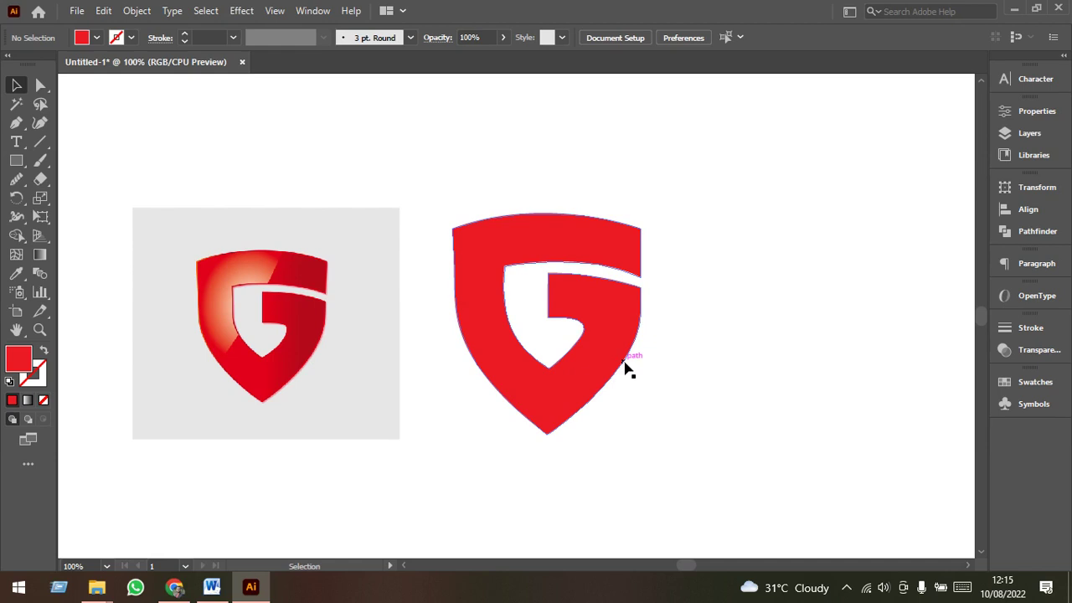
Move both G logos lower, put the heart upper left and a slightly shrunk bird upper right
scroll(625, 368, "down", 2)
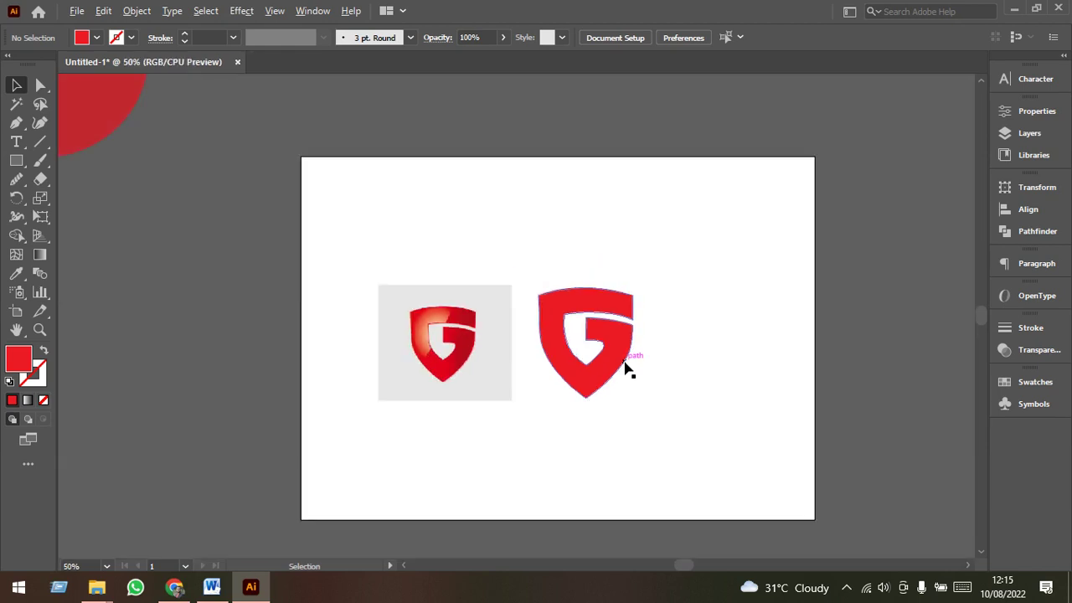
scroll(627, 367, "down", 2)
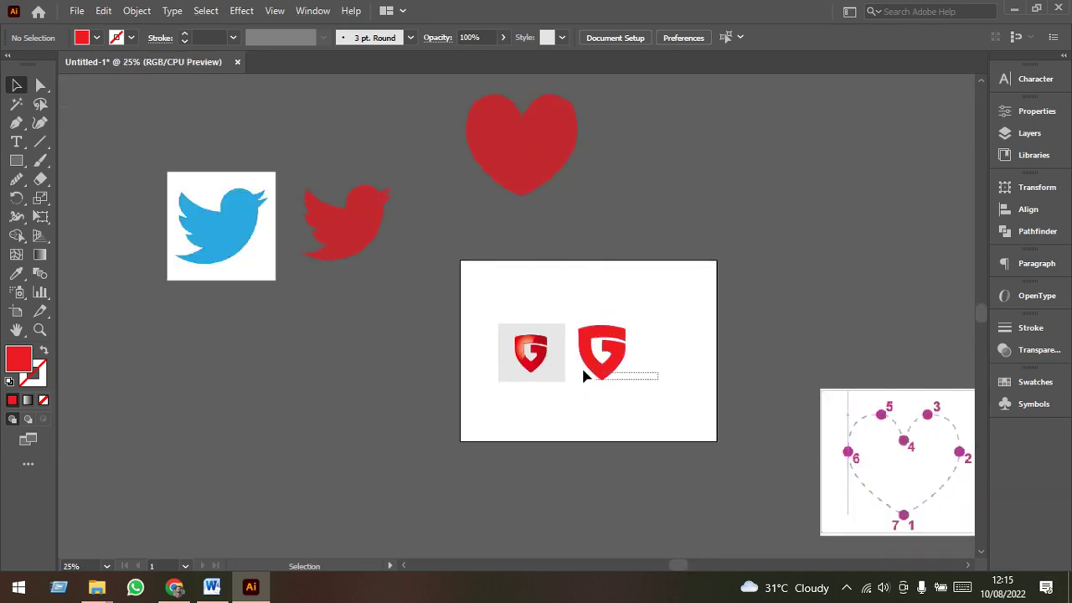
mouse_move(584, 375)
left_mouse_down()
mouse_move(553, 365)
mouse_move(574, 409)
left_mouse_up()
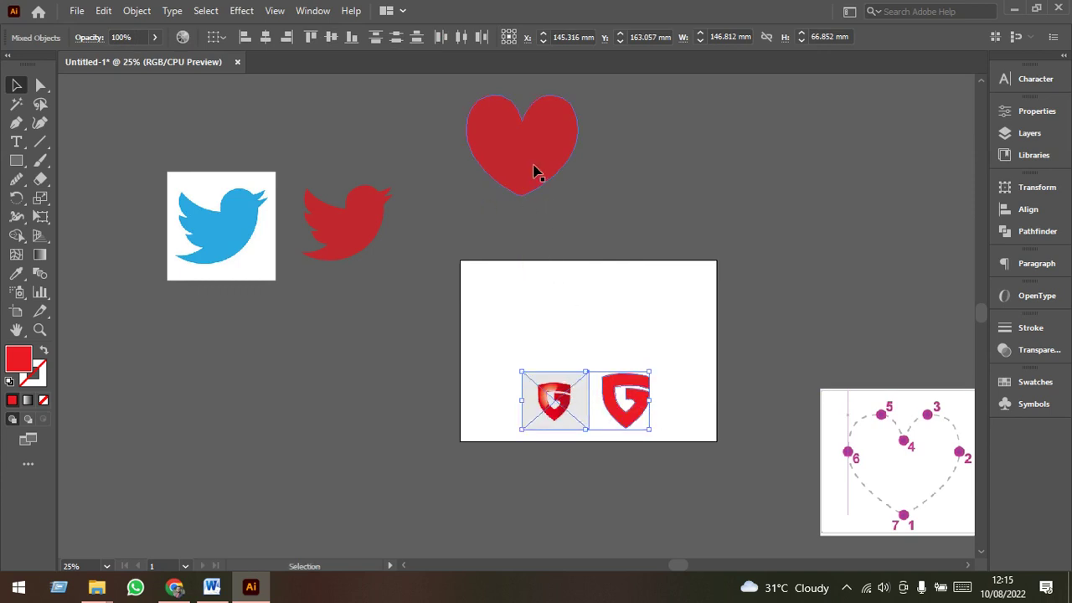
mouse_move(537, 172)
left_mouse_down()
mouse_move(596, 355)
mouse_move(596, 330)
mouse_move(626, 343)
left_mouse_up()
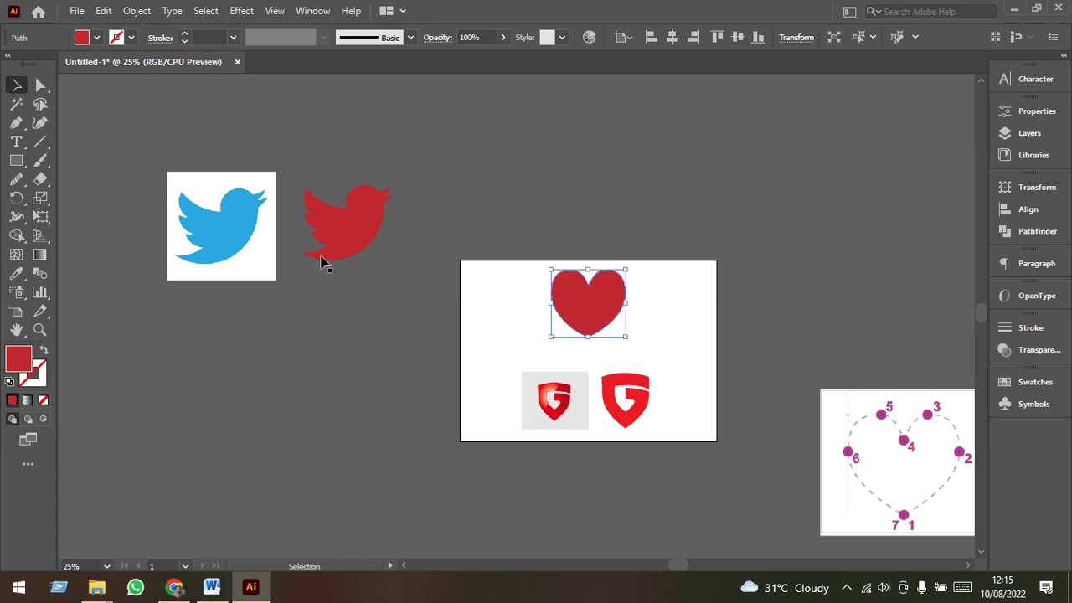
left_click_drag(602, 308, 541, 308)
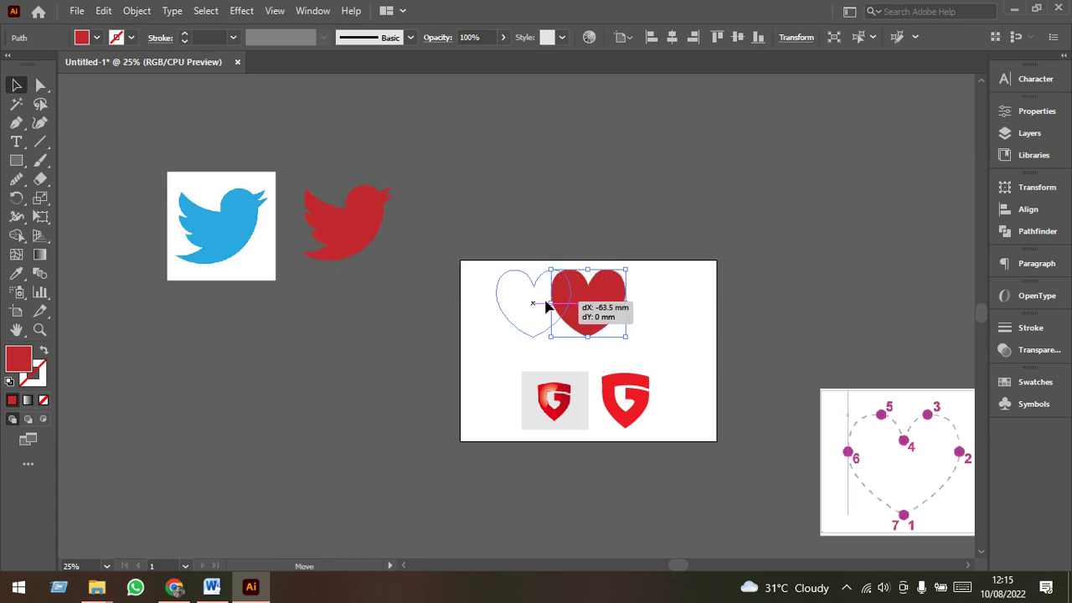
left_click_drag(320, 238, 620, 329)
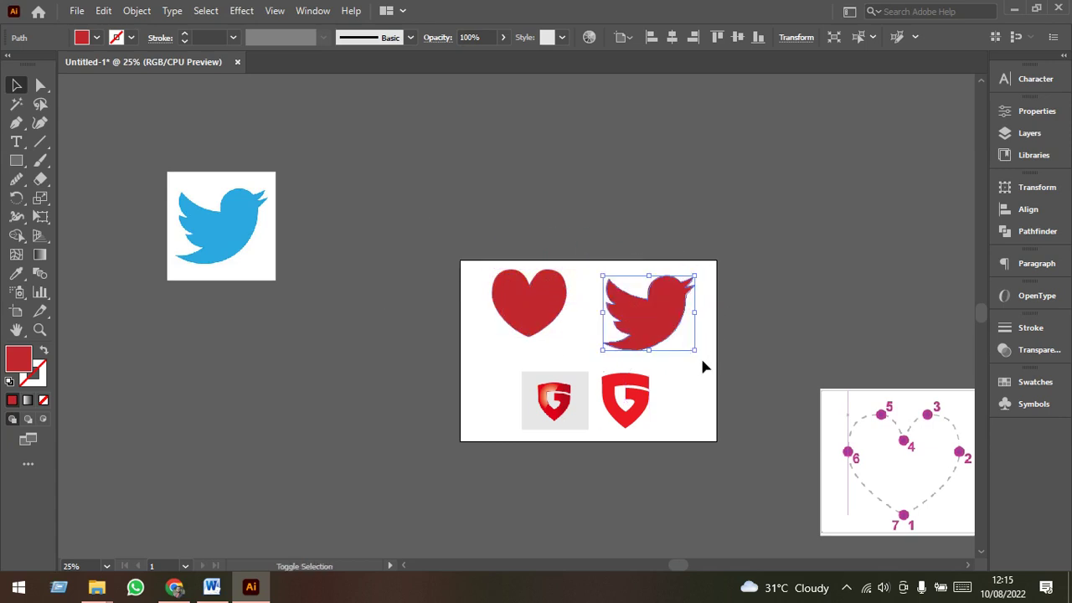
left_click_drag(694, 349, 685, 344)
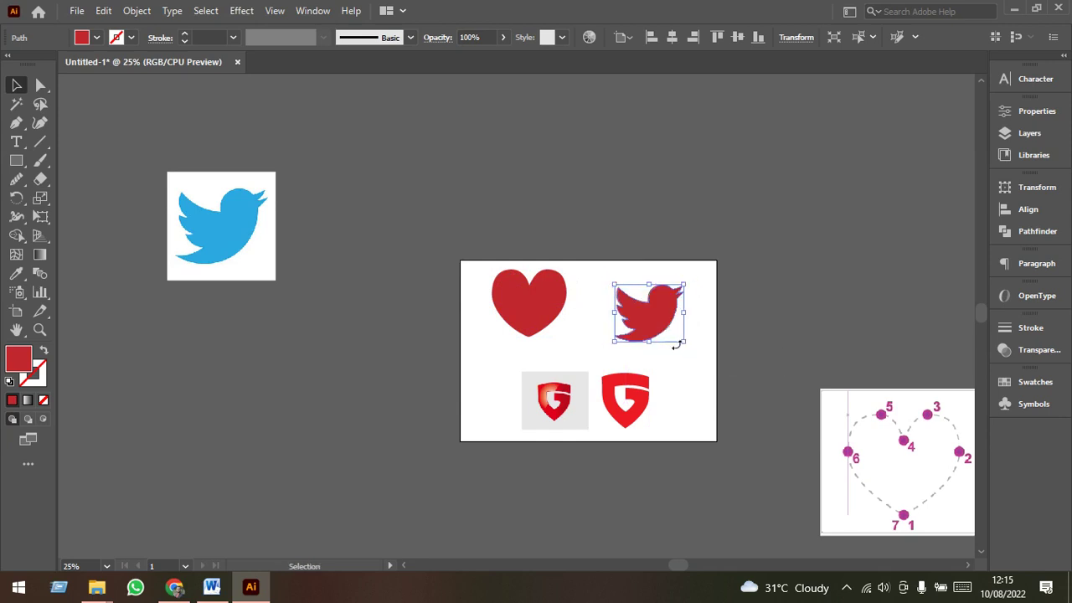
scroll(679, 350, "up", 2)
Fill the bird light blue and the traced G shield green
left_click(97, 38)
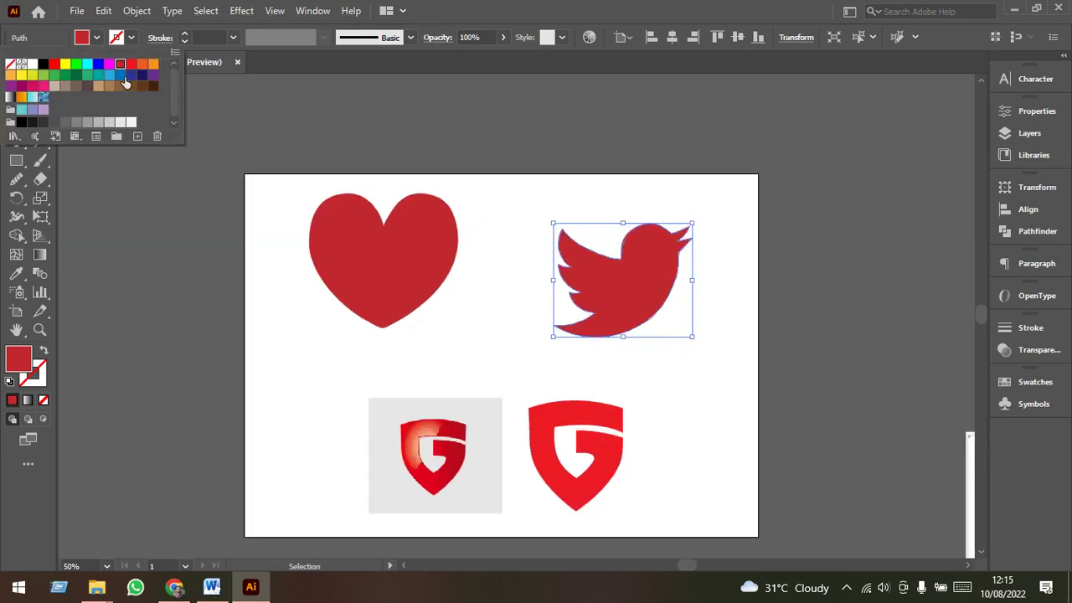
left_click(109, 75)
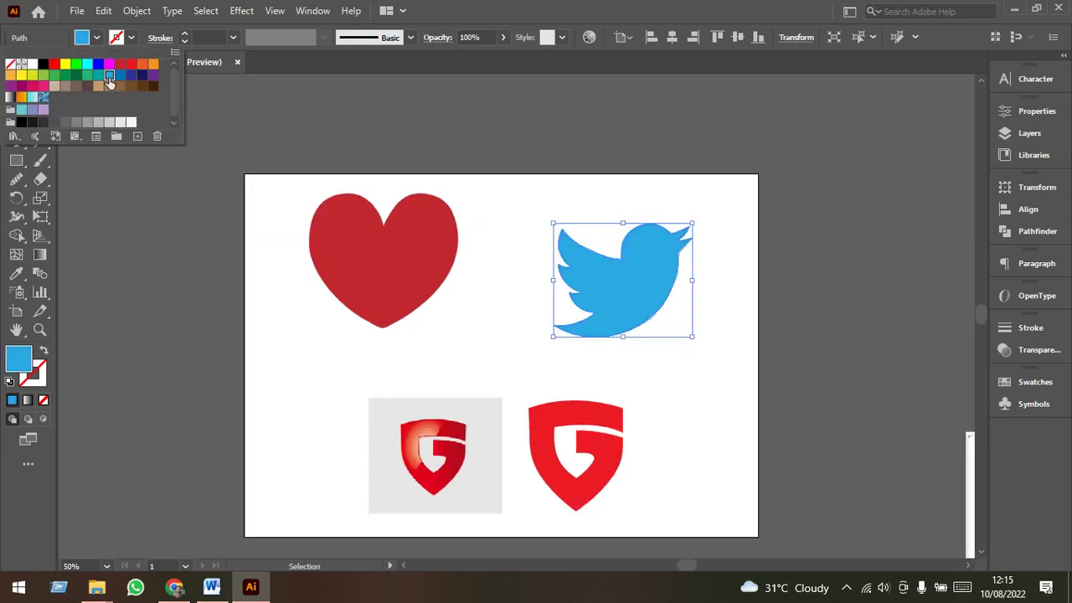
left_click(453, 310)
left_click(423, 289)
left_click(586, 503)
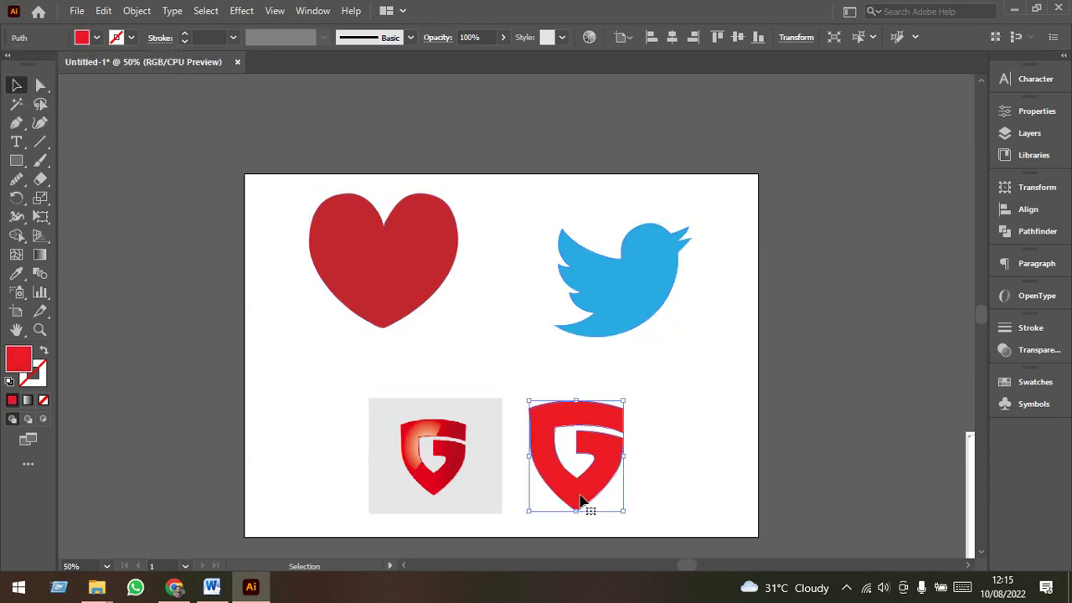
left_click(97, 37)
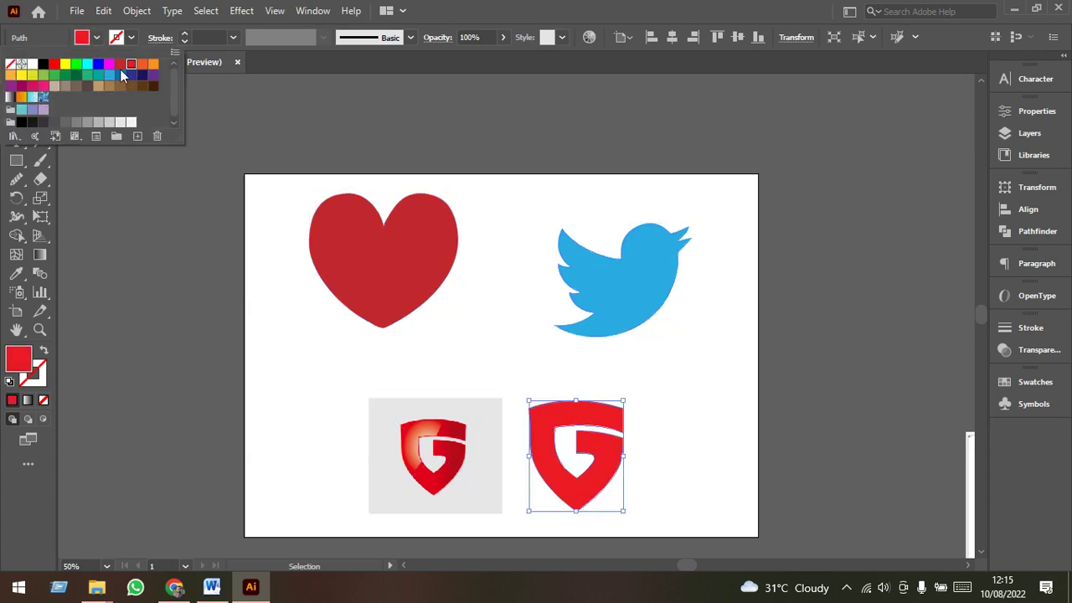
left_click(62, 80)
left_click(598, 337)
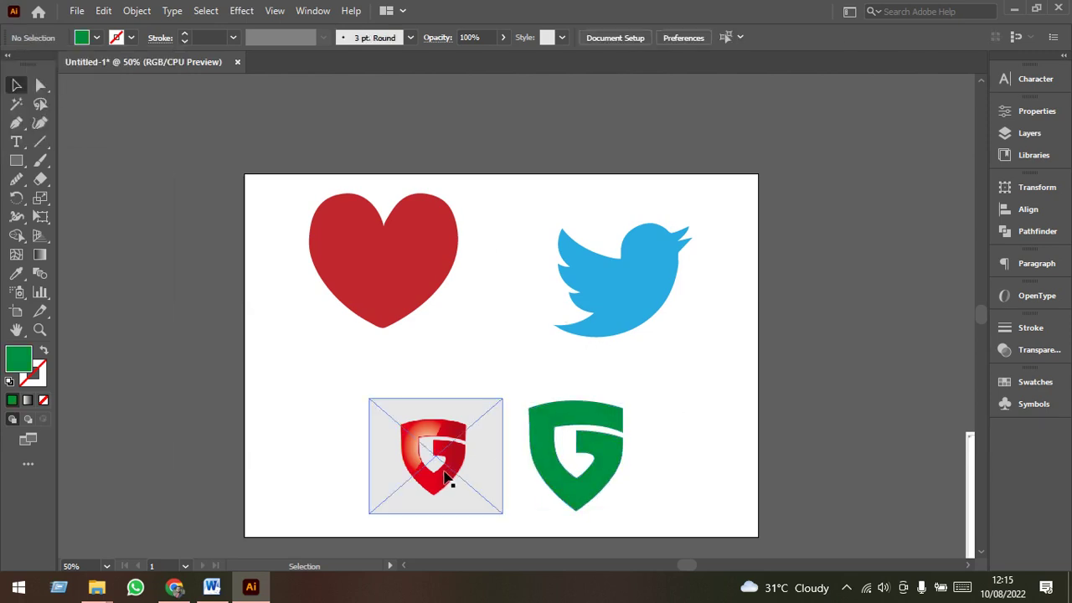
Shift the original G image slightly left and minimise Illustrator to the desktop
left_click_drag(450, 478, 398, 475)
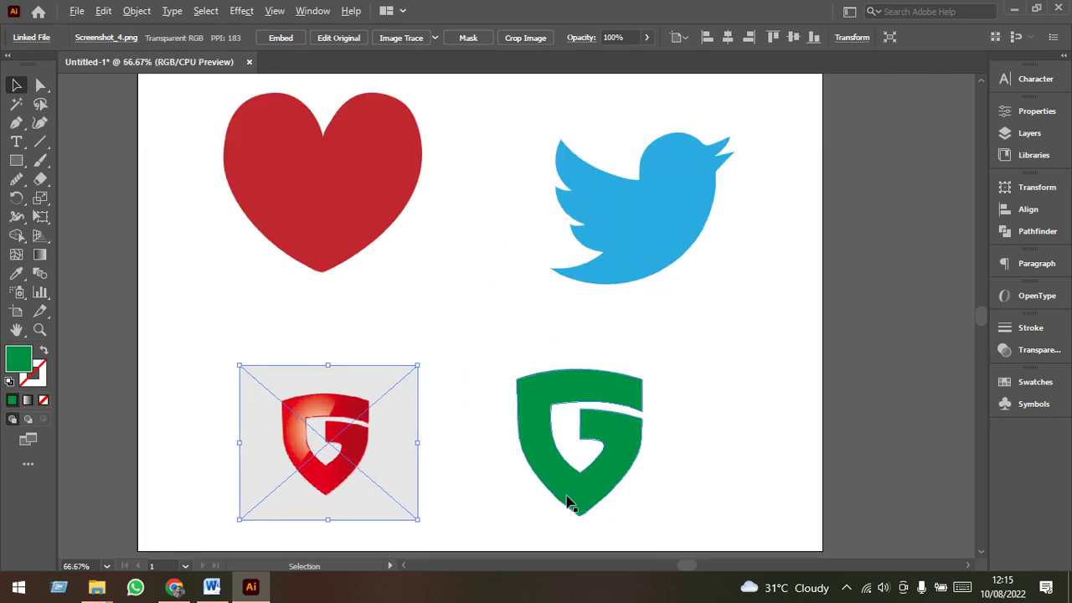
scroll(565, 491, "up", 1)
left_click(1017, 11)
left_click(846, 588)
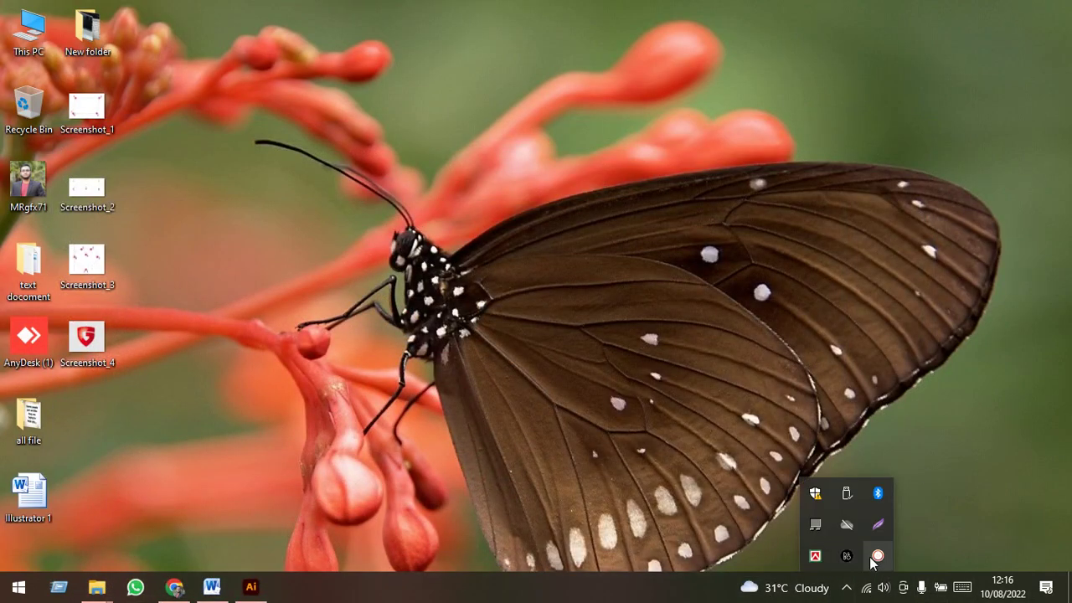